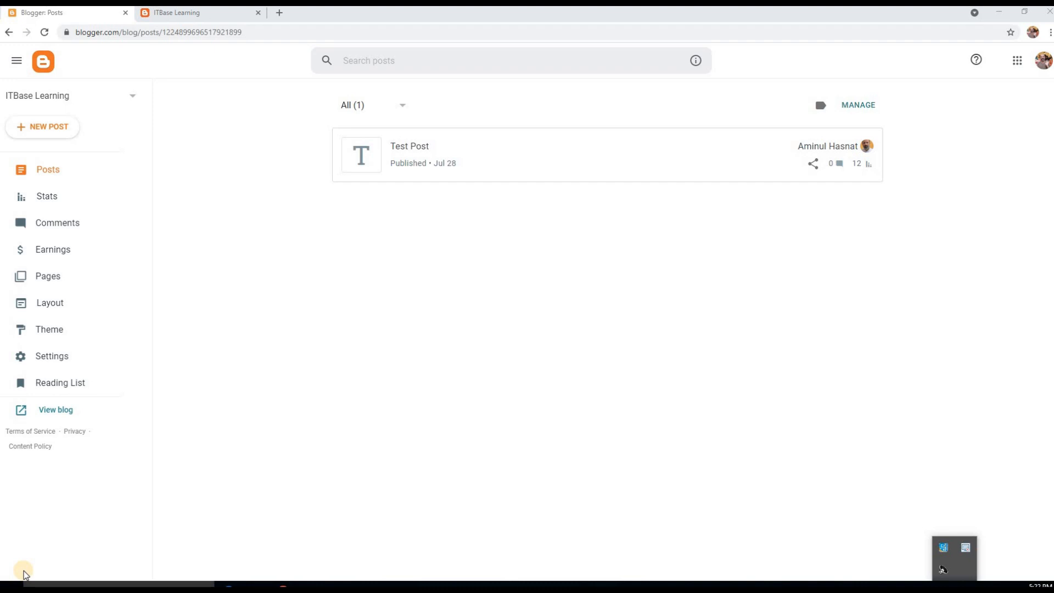
- View the live ITBase Learning blog, return to the Blogger posts list and create a new blank post
{"action": "left_click", "coordinate": [165, 12]}
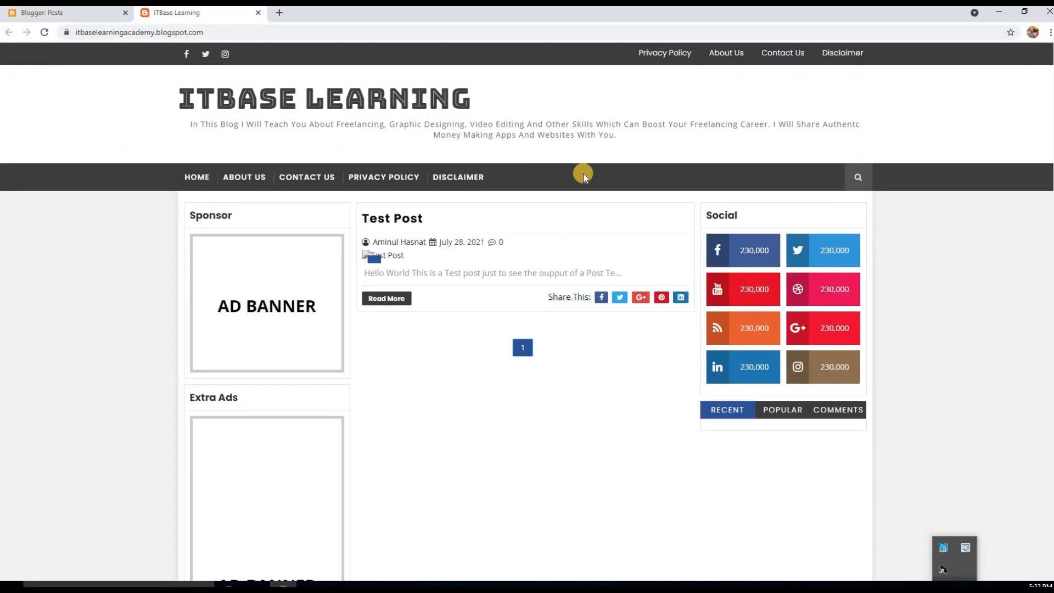
{"action": "left_click", "coordinate": [99, 12]}
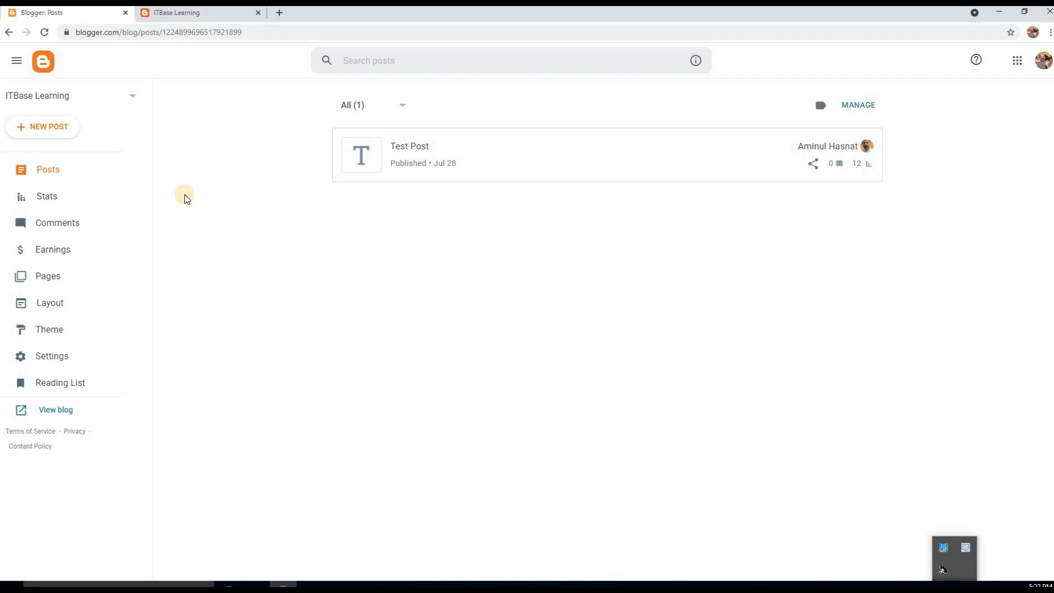
{"action": "left_click", "coordinate": [51, 169]}
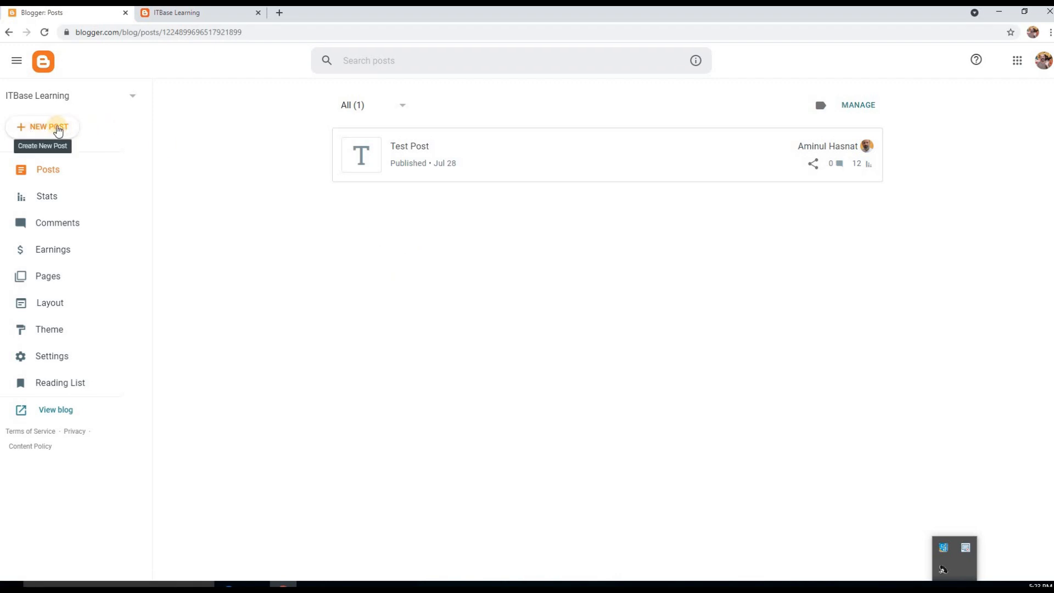
{"action": "left_click", "coordinate": [58, 130]}
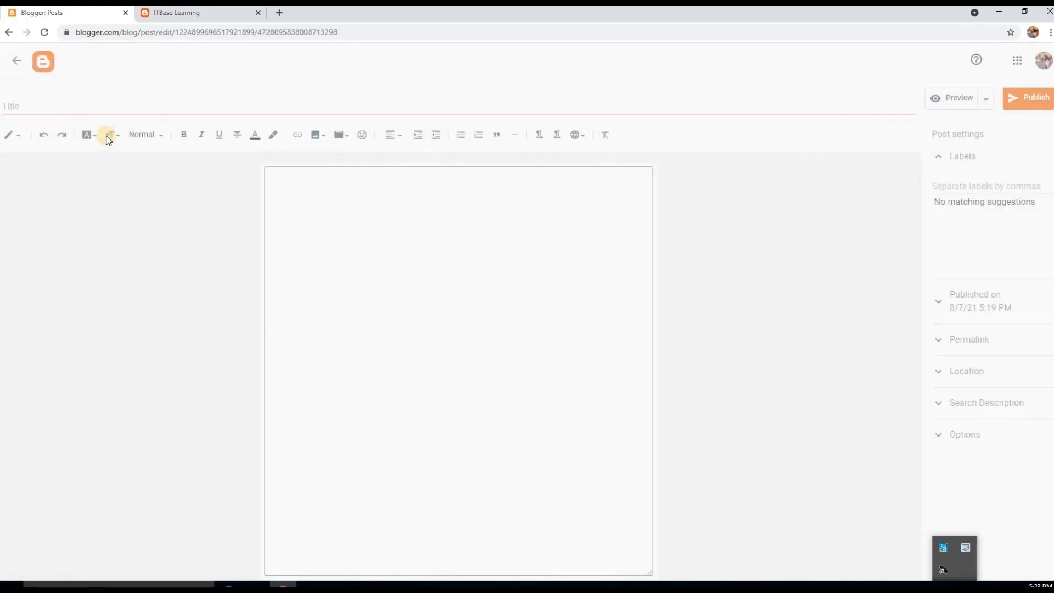
{"action": "left_click", "coordinate": [25, 107]}
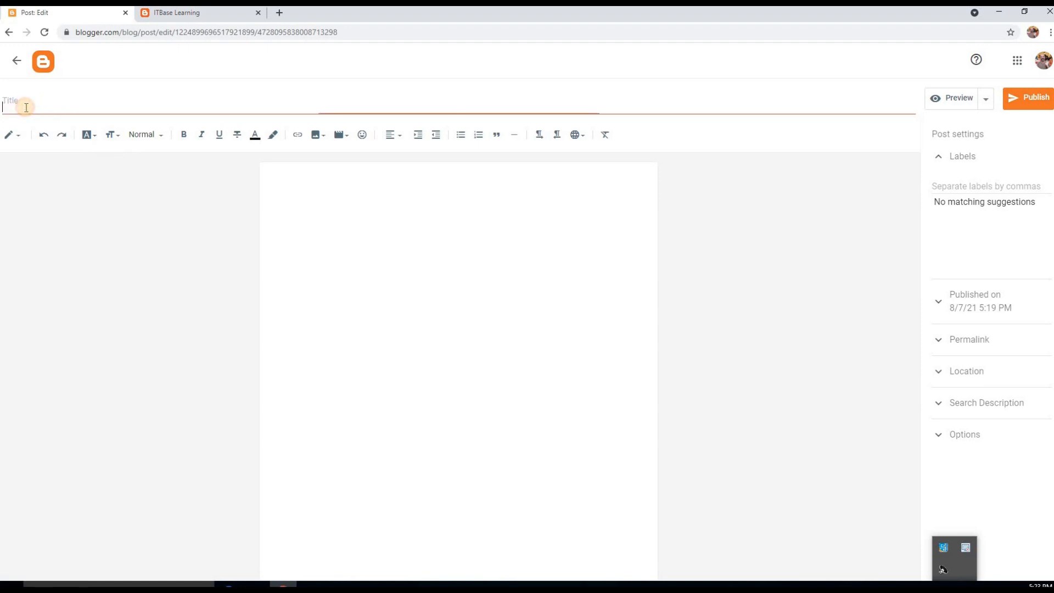
{"action": "left_click", "coordinate": [293, 196]}
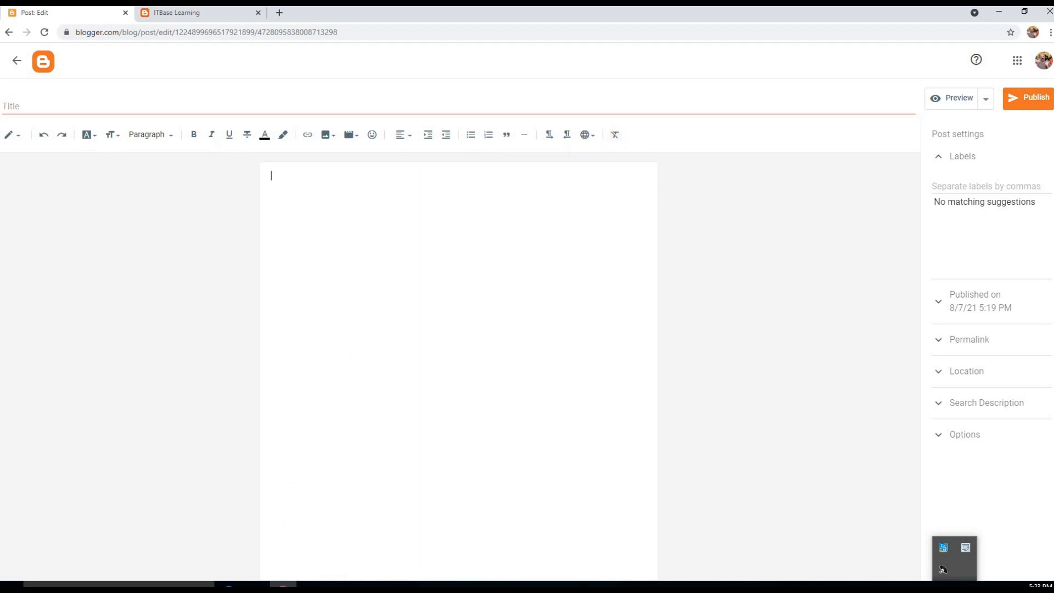
- Open the Posts text file from the ITBase Learning Posts folder on the desktop
{"action": "left_click", "coordinate": [283, 585]}
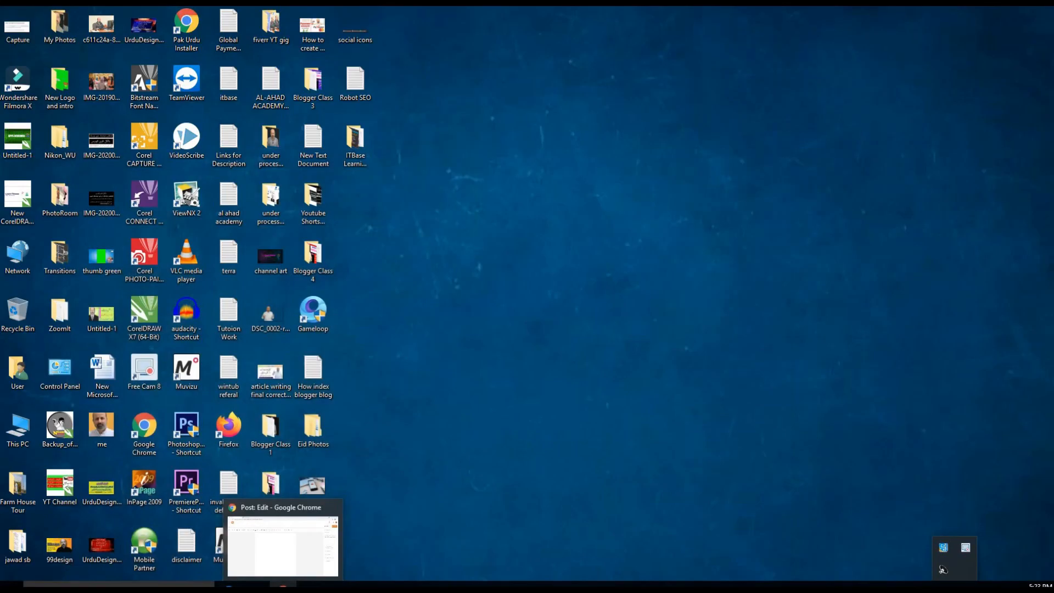
{"action": "double_click", "coordinate": [362, 140]}
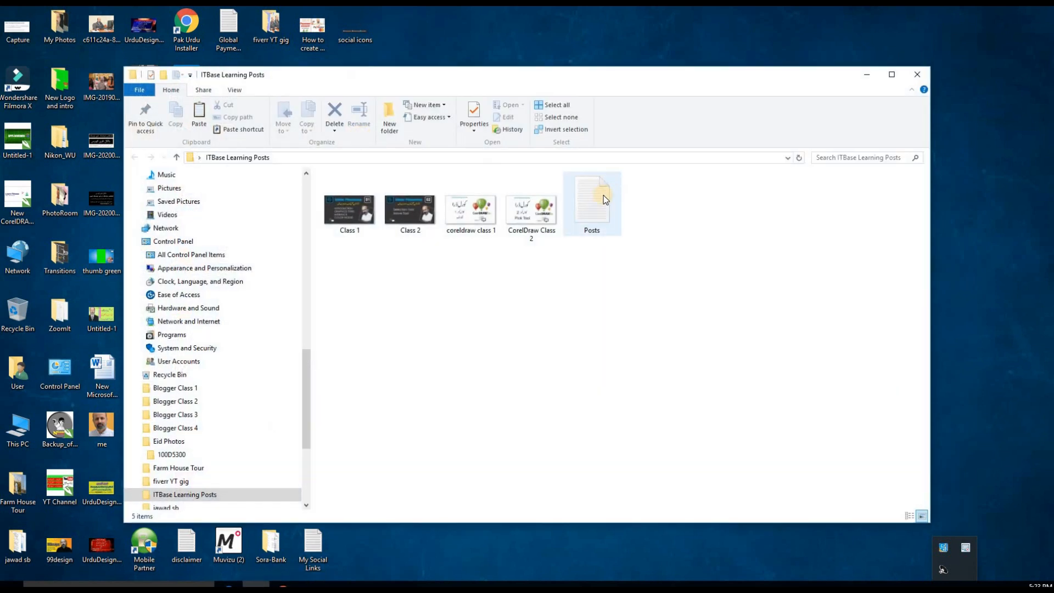
{"action": "double_click", "coordinate": [602, 202]}
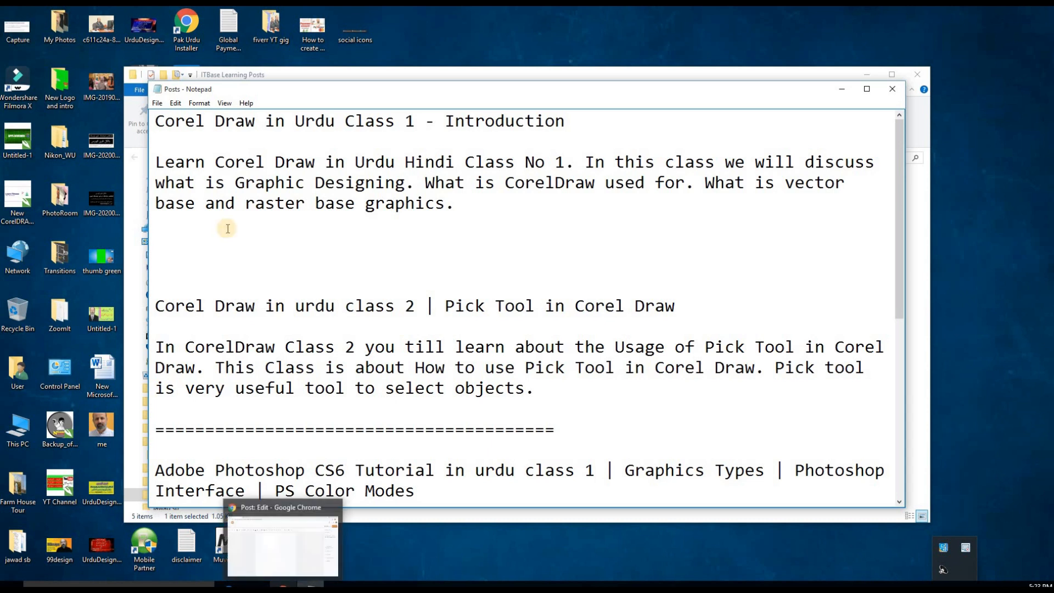
- Copy the heading "Corel Draw in Urdu Class 1 - Introduction" from the Posts file and paste it as the Blogger post's title
{"action": "left_click_drag", "start_coordinate": [156, 121], "coordinate": [561, 119]}
{"action": "right_click", "coordinate": [560, 119]}
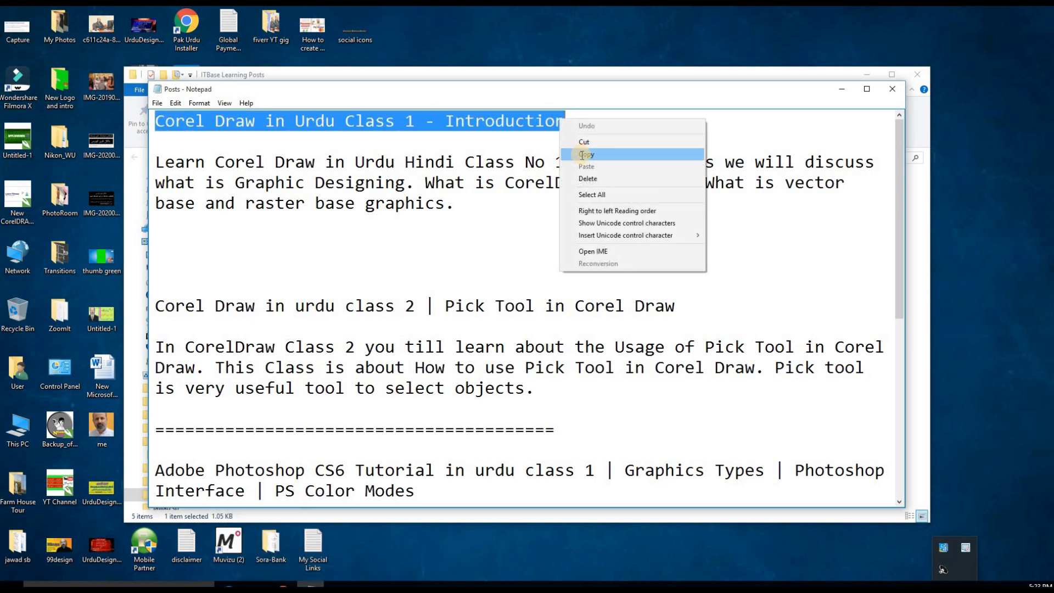
{"action": "left_click", "coordinate": [583, 158]}
{"action": "left_click", "coordinate": [280, 583]}
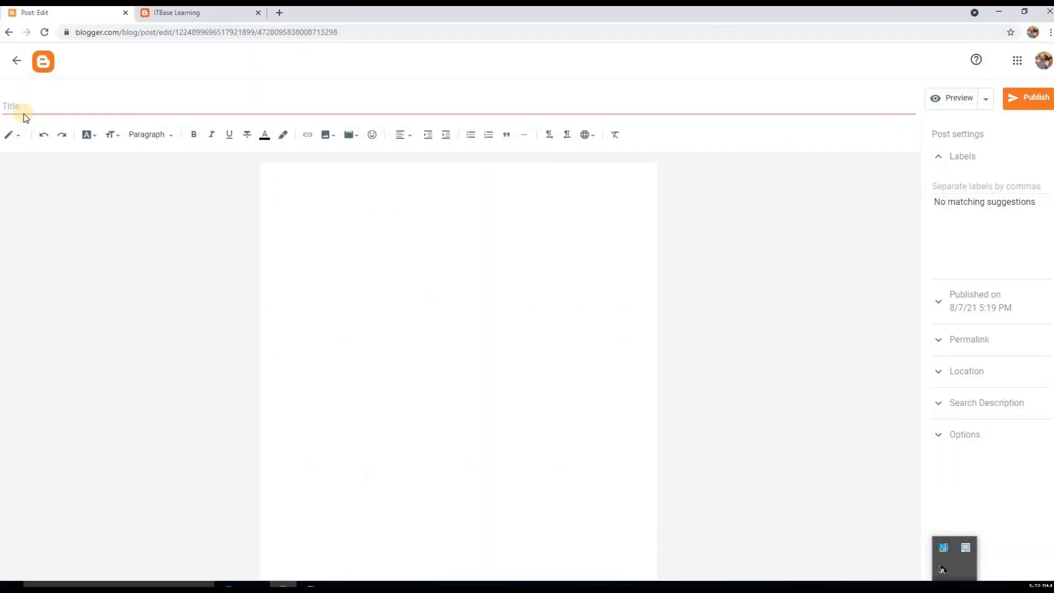
{"action": "left_click", "coordinate": [24, 107]}
{"action": "right_click", "coordinate": [22, 108]}
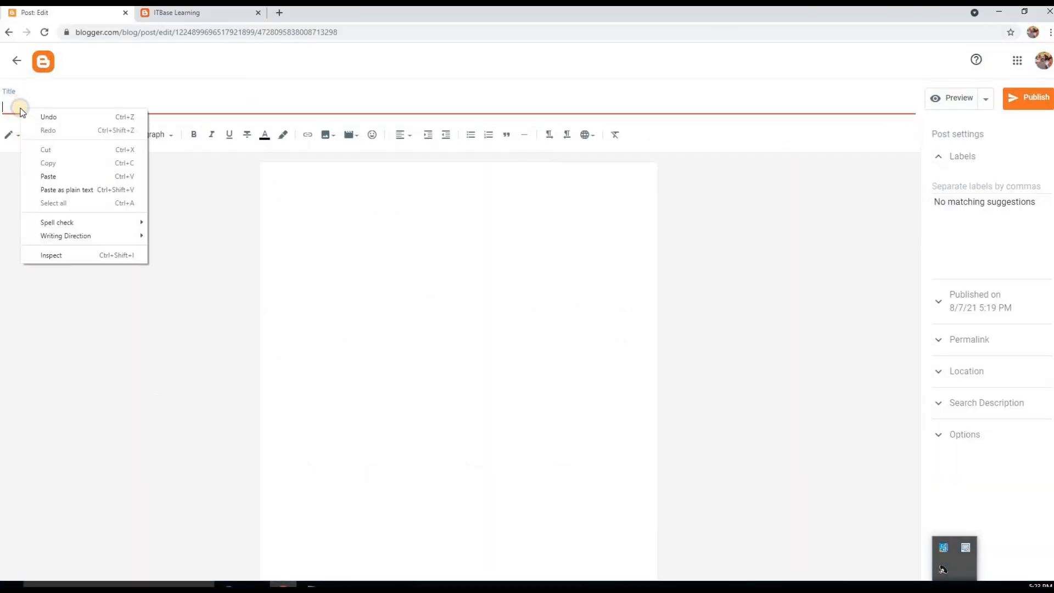
{"action": "left_click", "coordinate": [49, 176]}
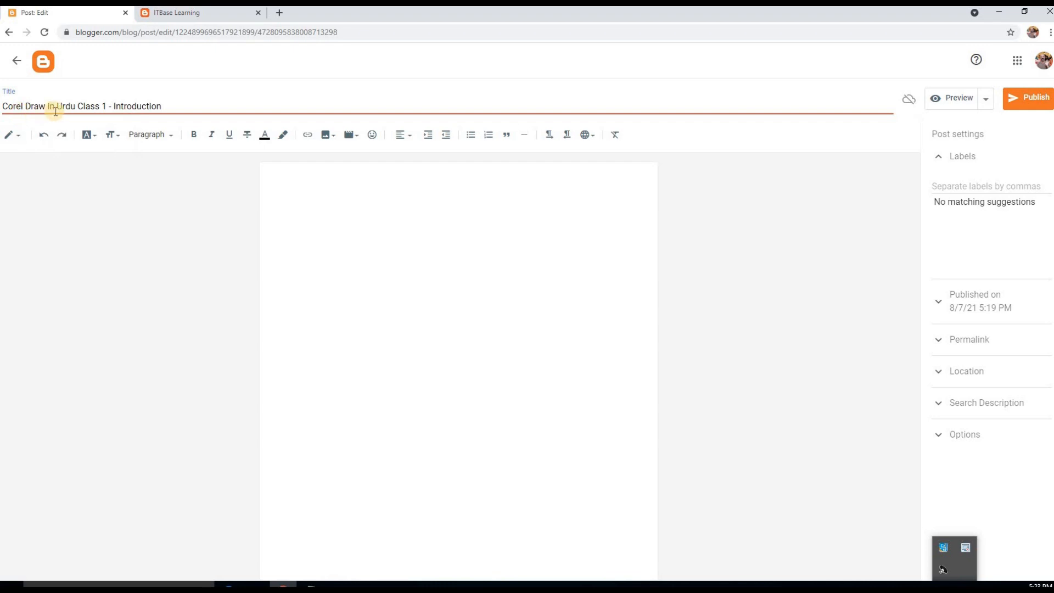
{"action": "left_click", "coordinate": [288, 181]}
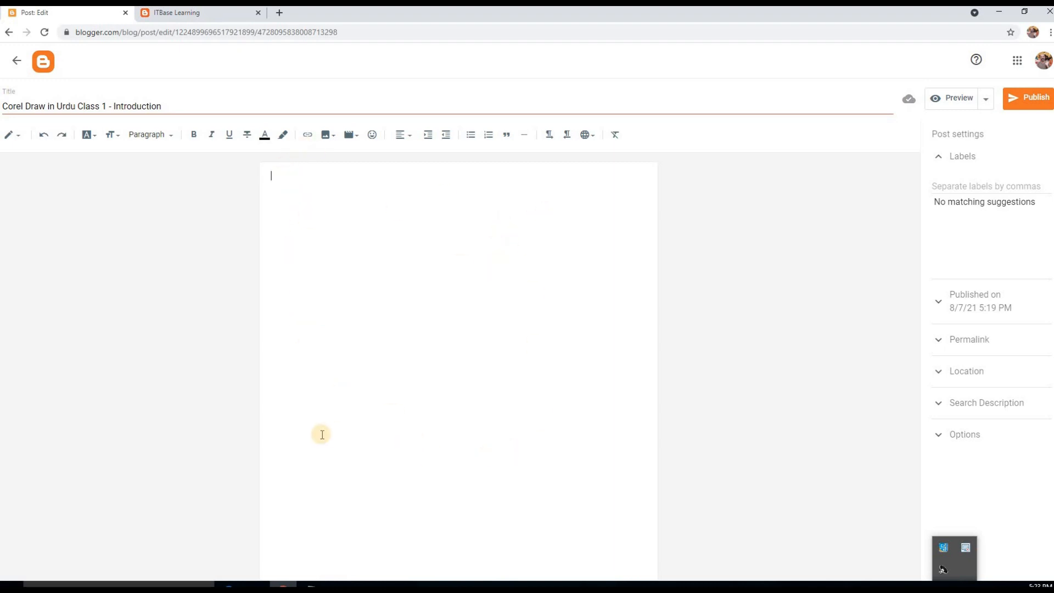
{"action": "left_click", "coordinate": [20, 141]}
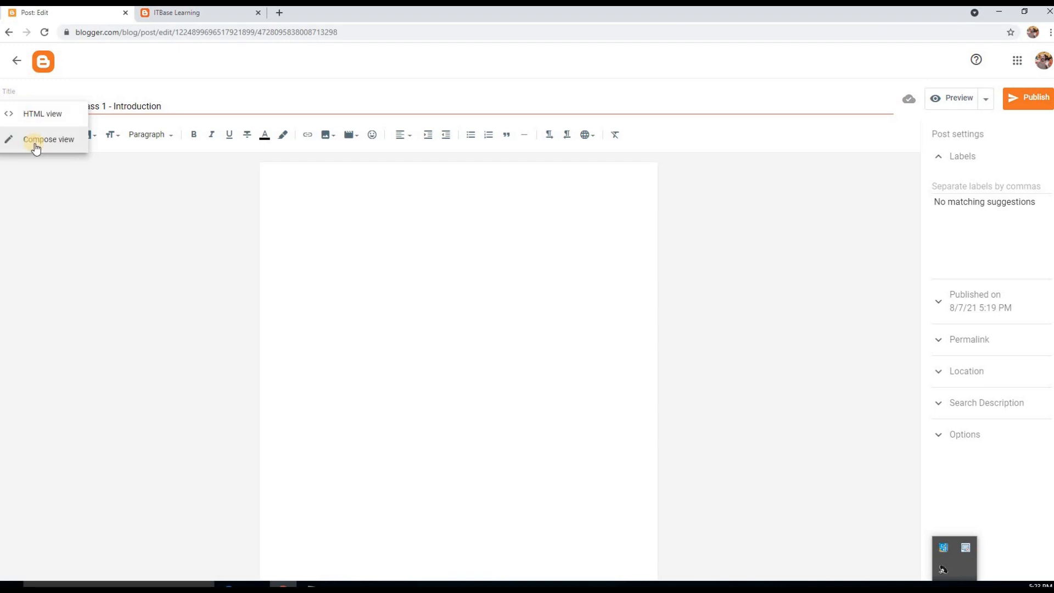
{"action": "left_click", "coordinate": [35, 146]}
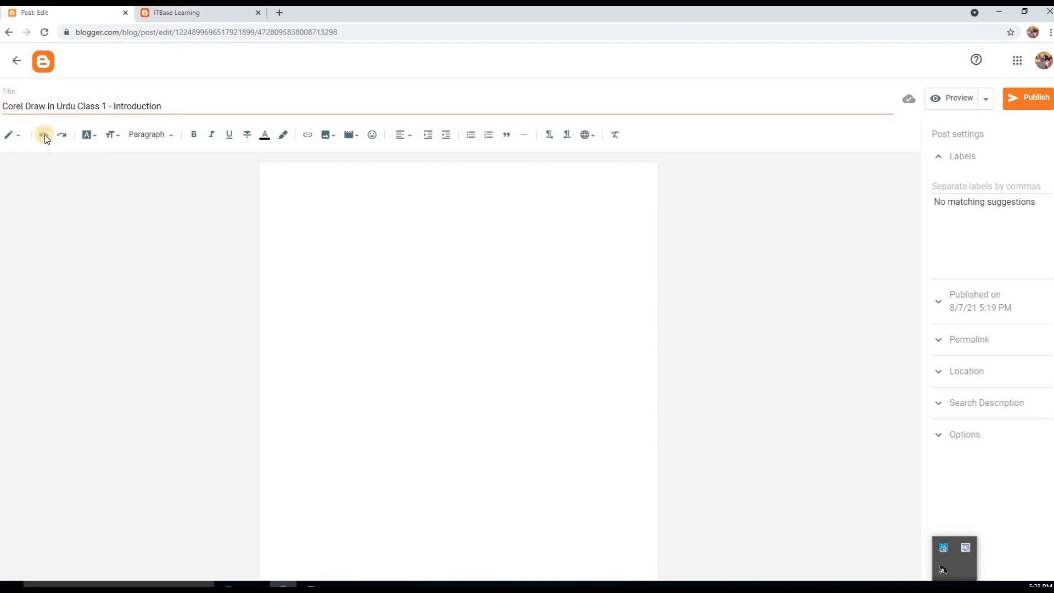
{"action": "left_click", "coordinate": [272, 186]}
{"action": "type", "text": "lklkjlkjl"}
{"action": "left_click", "coordinate": [63, 137]}
{"action": "left_click", "coordinate": [95, 142]}
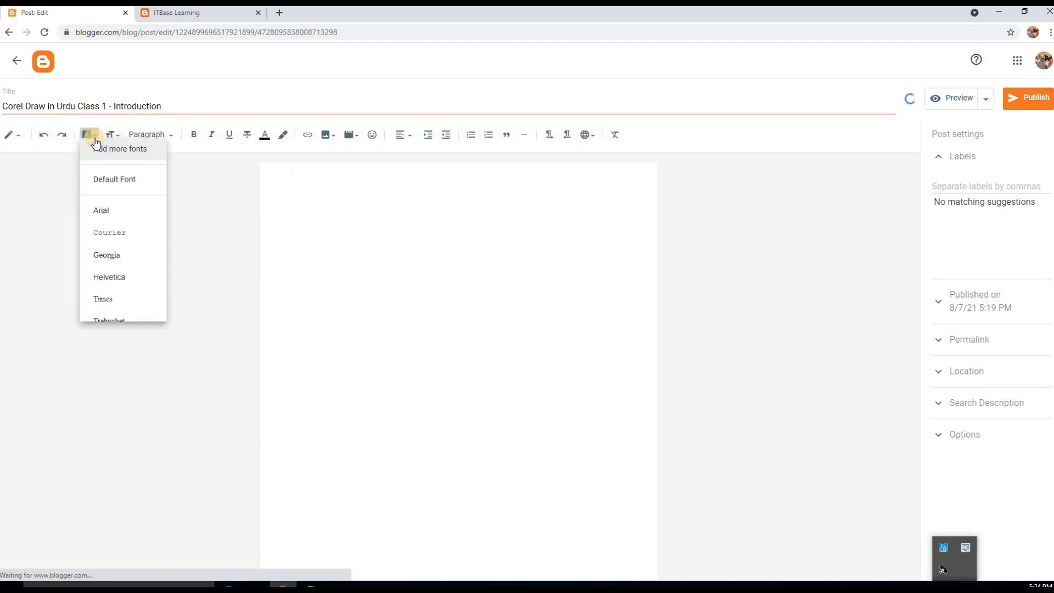
- Paste the copied heading "Corel Draw in Urdu Class 1 - Introduction" into the post body
{"action": "left_click", "coordinate": [279, 184]}
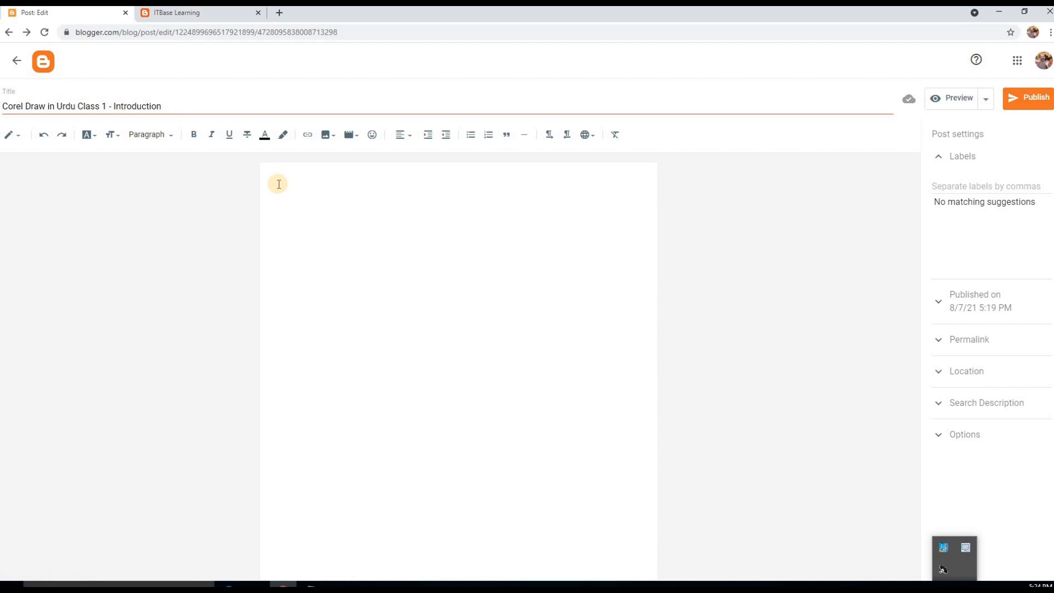
{"action": "right_click", "coordinate": [278, 179]}
{"action": "left_click", "coordinate": [321, 244]}
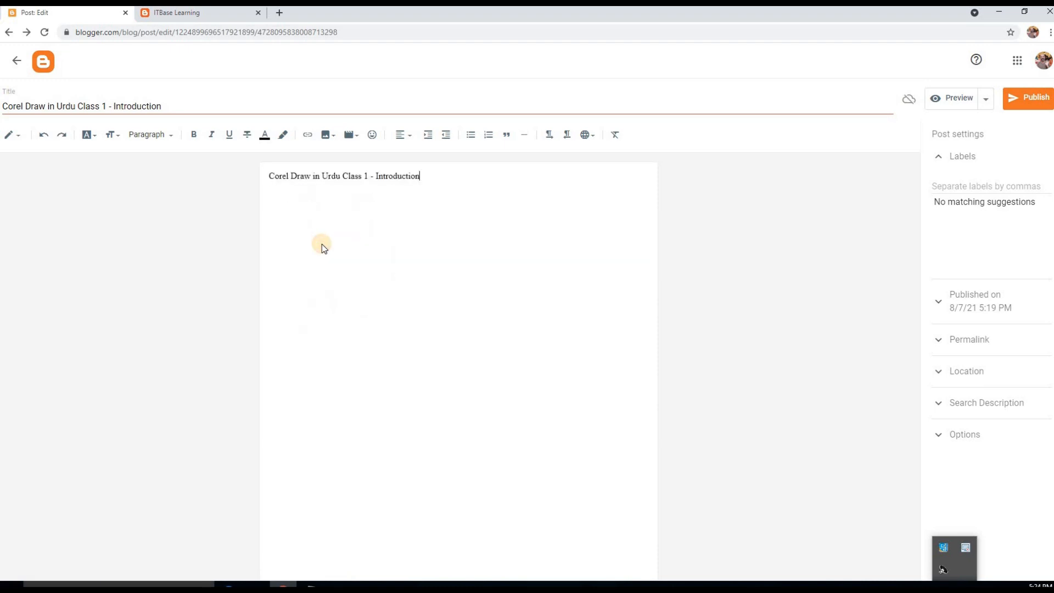
- Try Georgia on the heading in the post body, and settle on the Verdana font
{"action": "left_click_drag", "start_coordinate": [425, 176], "coordinate": [268, 186]}
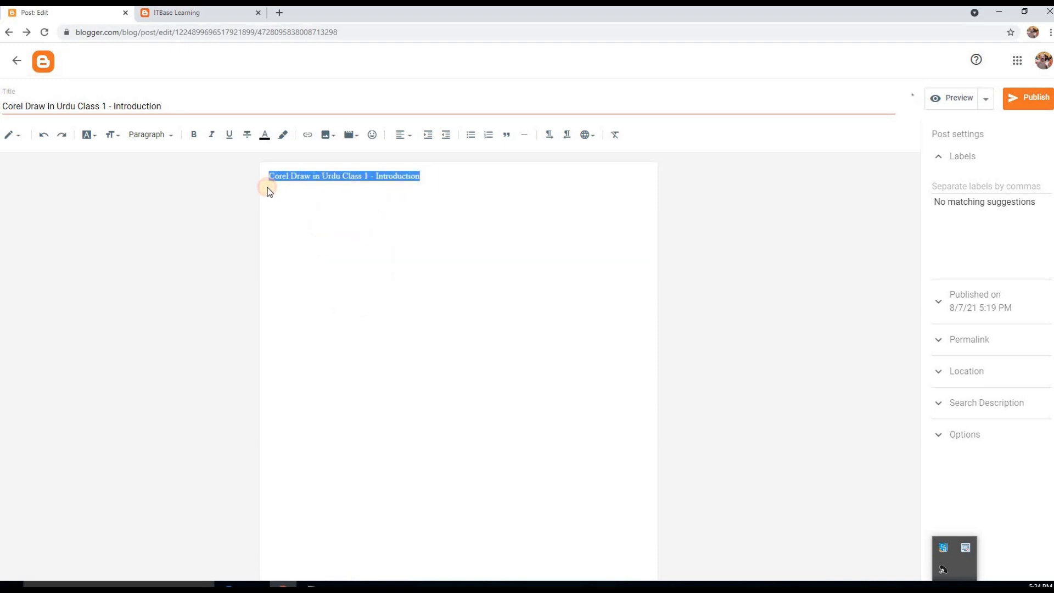
{"action": "left_click", "coordinate": [96, 139]}
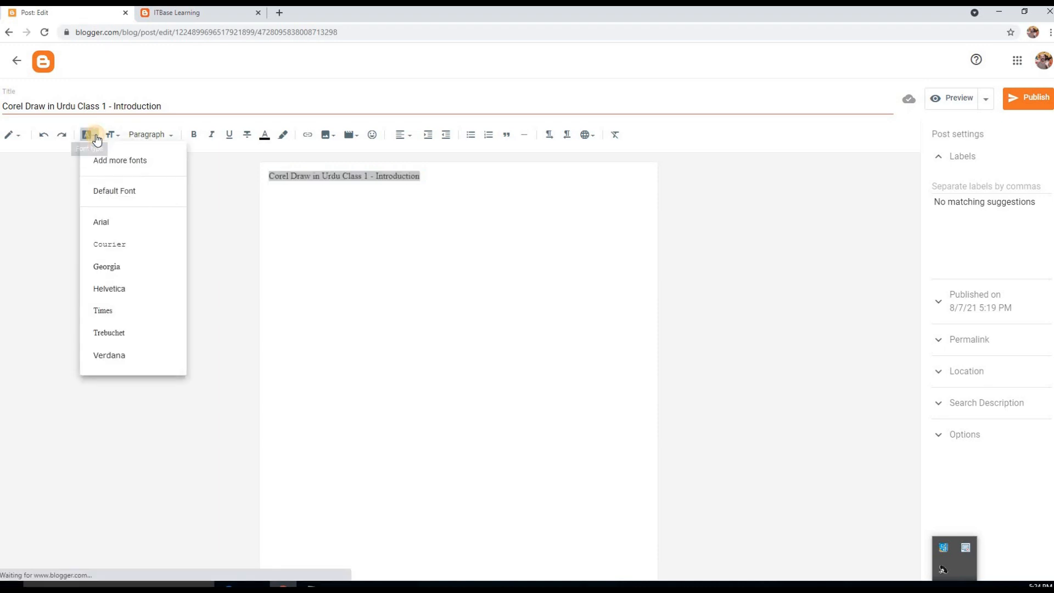
{"action": "left_click", "coordinate": [104, 267]}
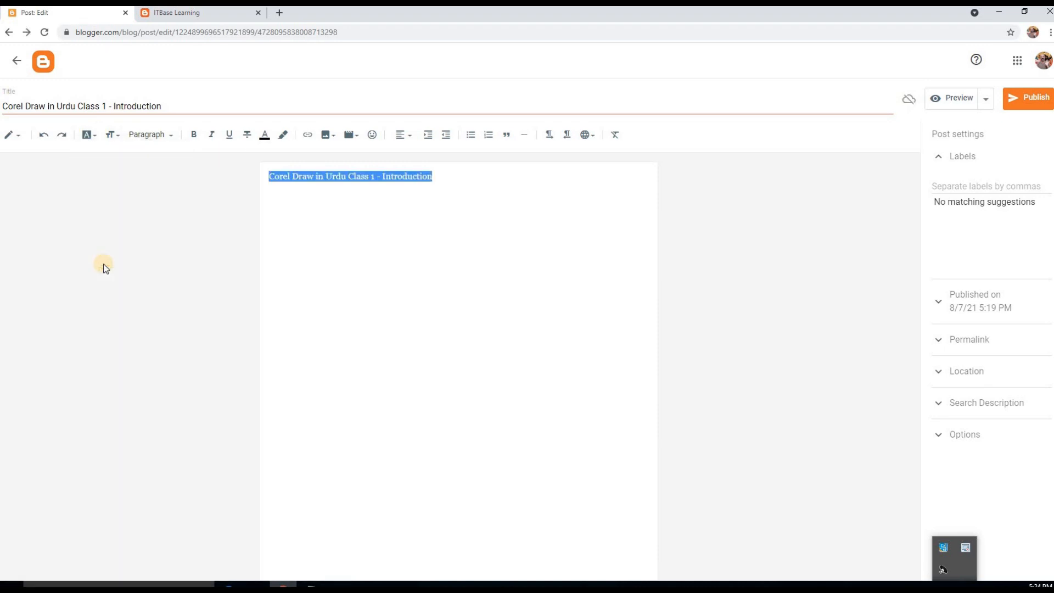
{"action": "left_click", "coordinate": [94, 140]}
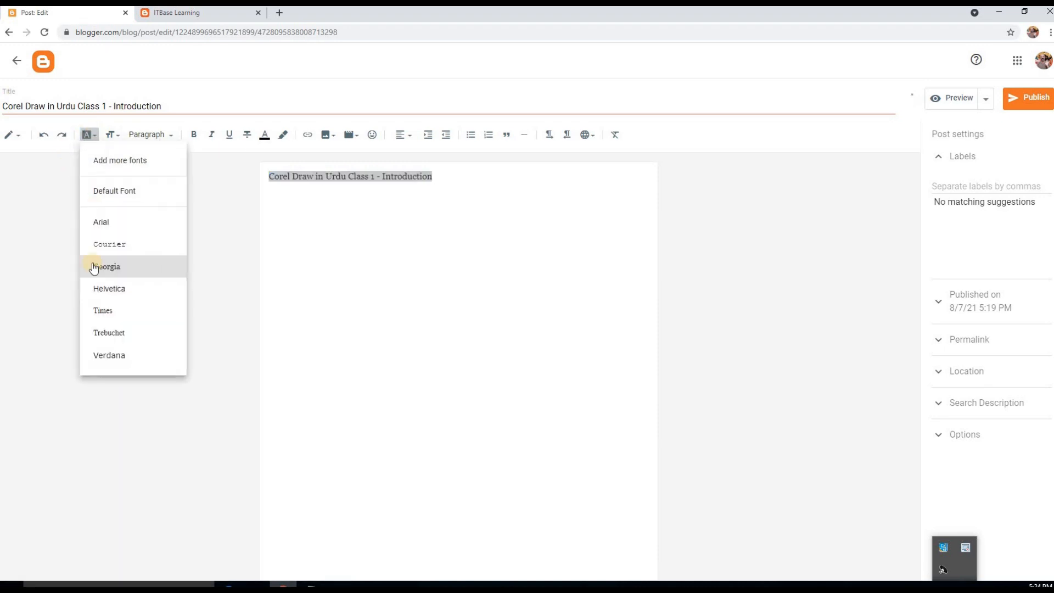
{"action": "left_click", "coordinate": [107, 353]}
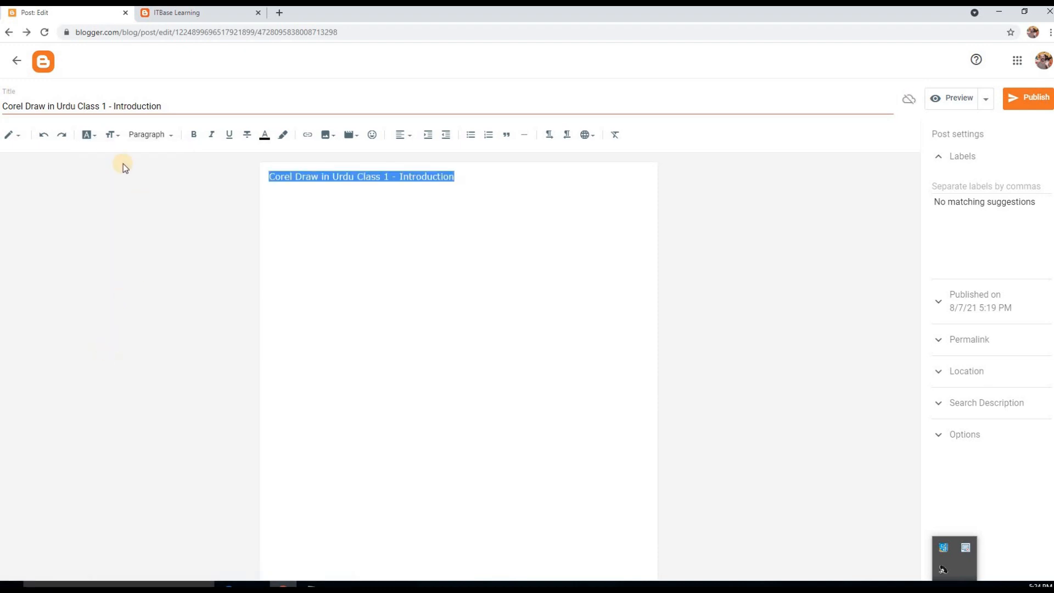
- Try the Large font size on the body heading and settle on Largest
{"action": "left_click", "coordinate": [114, 137]}
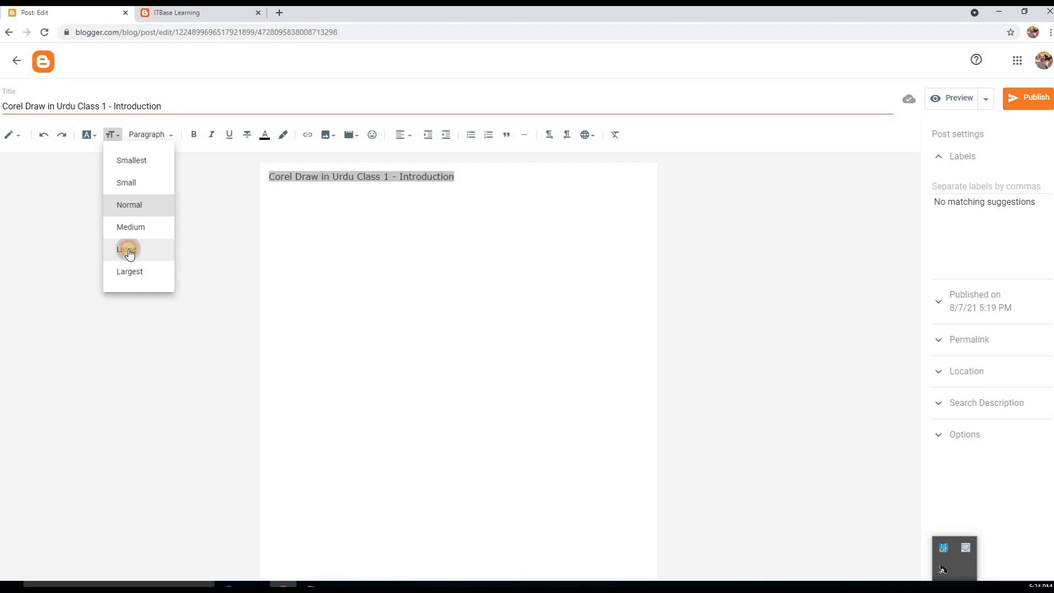
{"action": "left_click", "coordinate": [127, 250]}
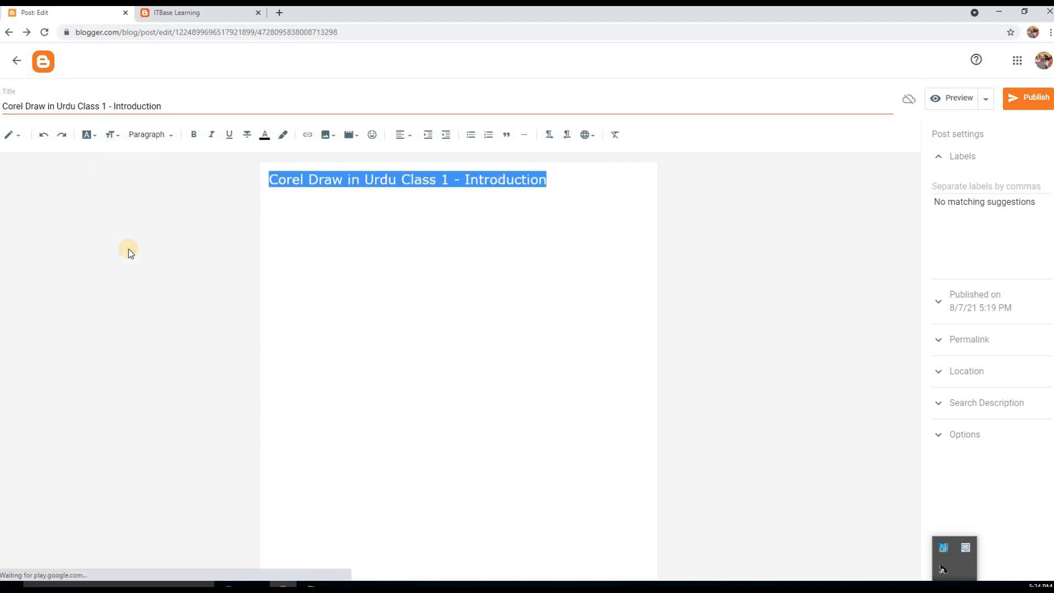
{"action": "left_click", "coordinate": [114, 136]}
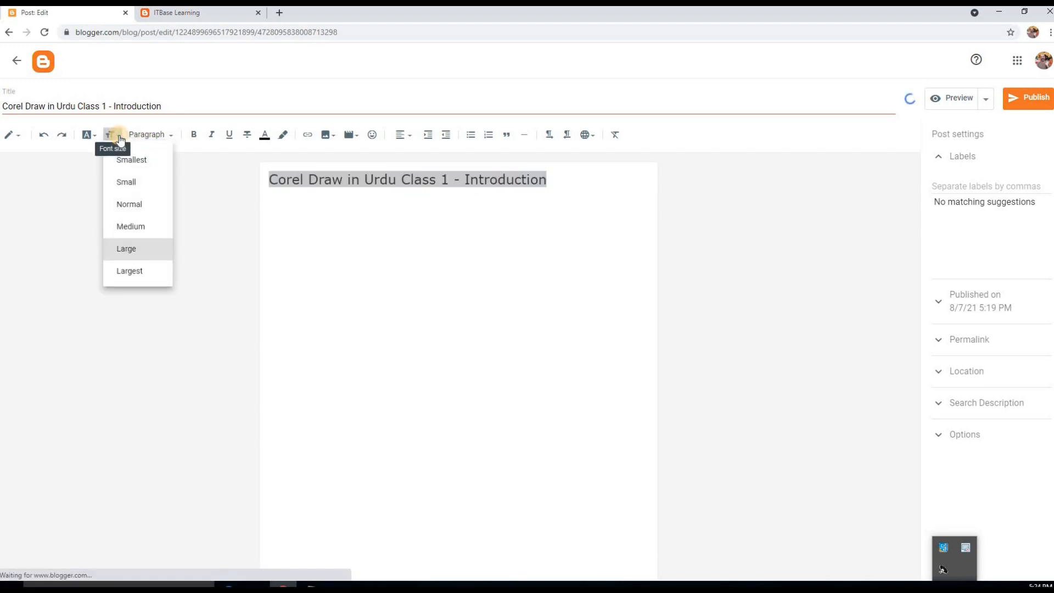
{"action": "left_click", "coordinate": [123, 272]}
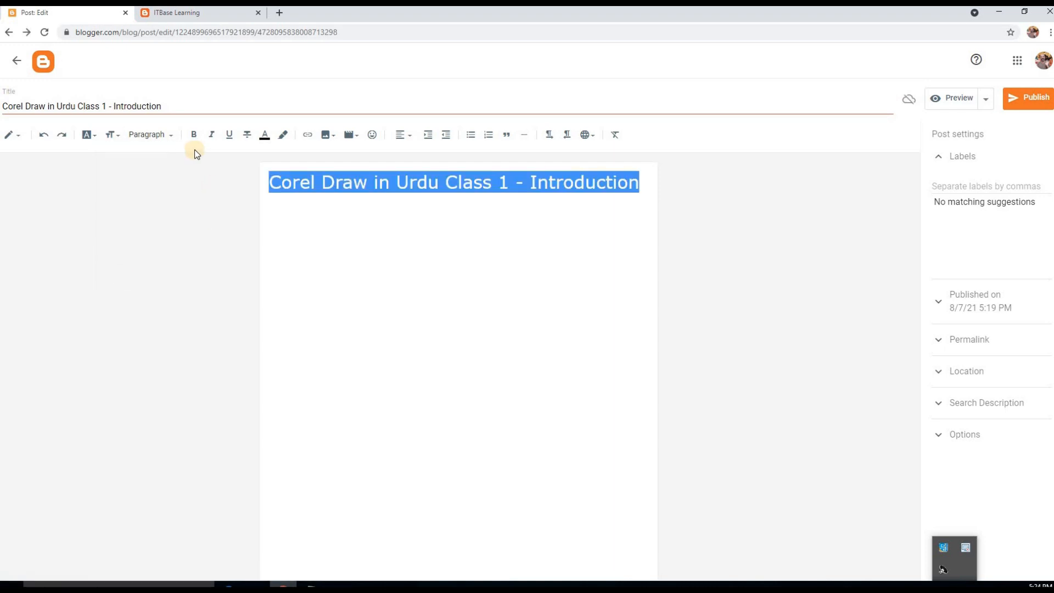
{"action": "left_click", "coordinate": [169, 137]}
{"action": "left_click", "coordinate": [287, 218]}
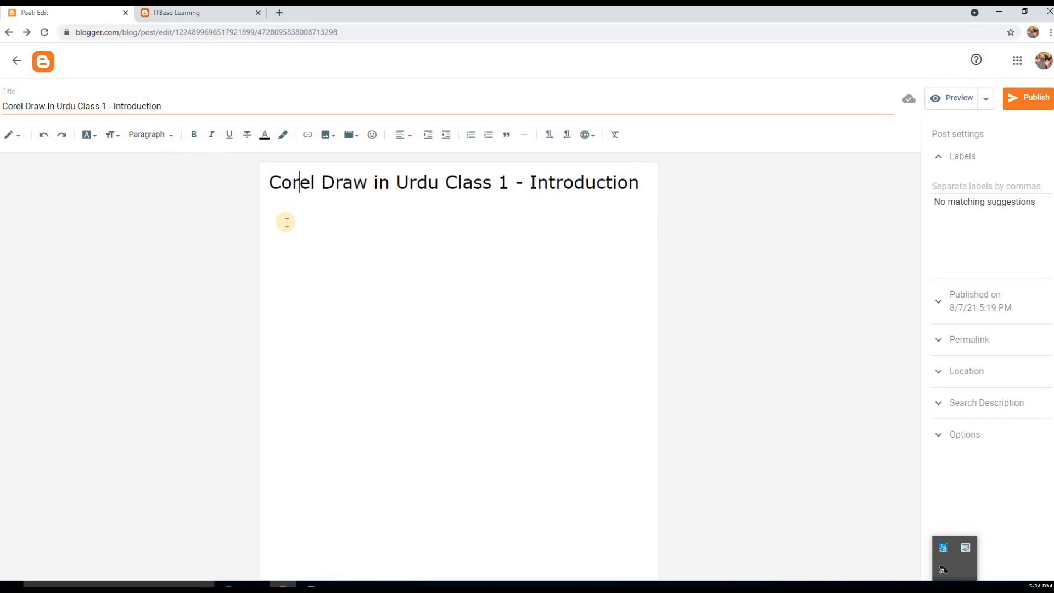
- Copy the Class 1 description paragraph from the Posts file in Notepad and paste it a few lines below the heading in the Blogger post
{"action": "left_click", "coordinate": [275, 263]}
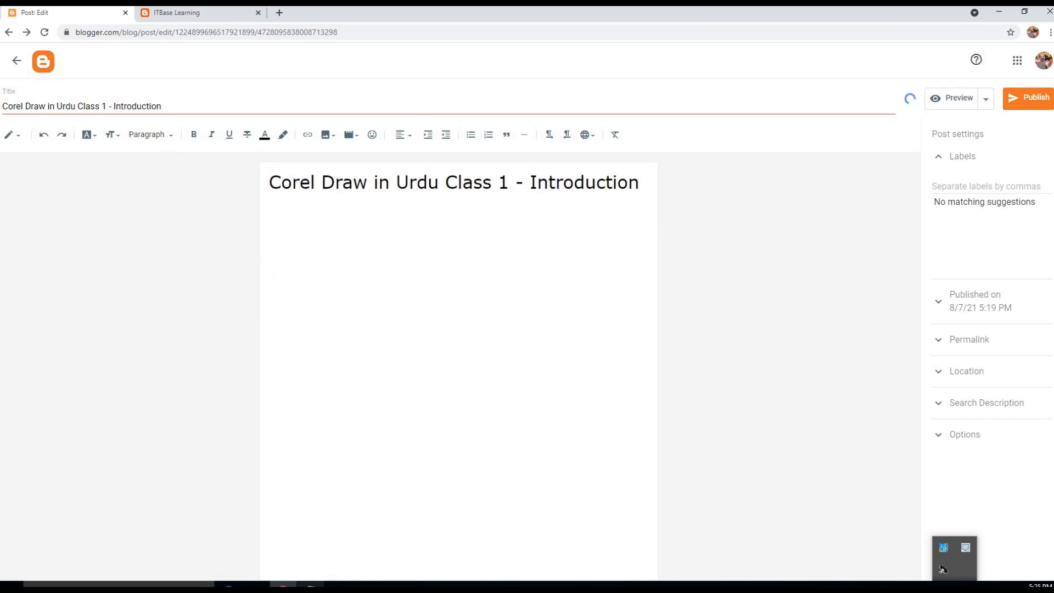
{"action": "left_click", "coordinate": [311, 586]}
{"action": "left_click_drag", "start_coordinate": [156, 169], "coordinate": [459, 205]}
{"action": "right_click", "coordinate": [376, 208]}
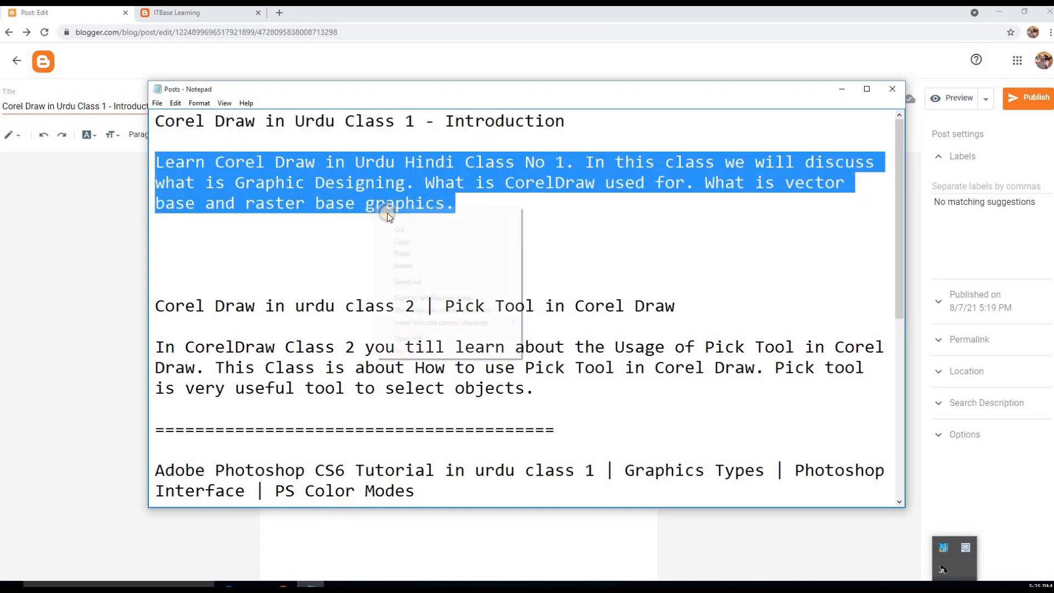
{"action": "left_click", "coordinate": [402, 242]}
{"action": "left_click", "coordinate": [283, 585]}
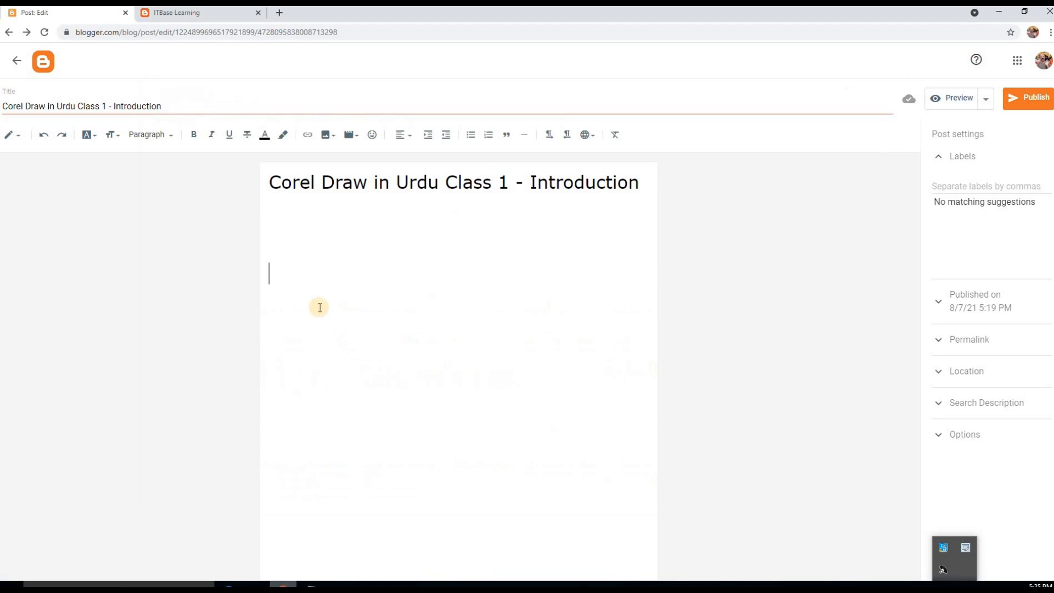
{"action": "right_click", "coordinate": [286, 272]}
{"action": "left_click", "coordinate": [329, 345]}
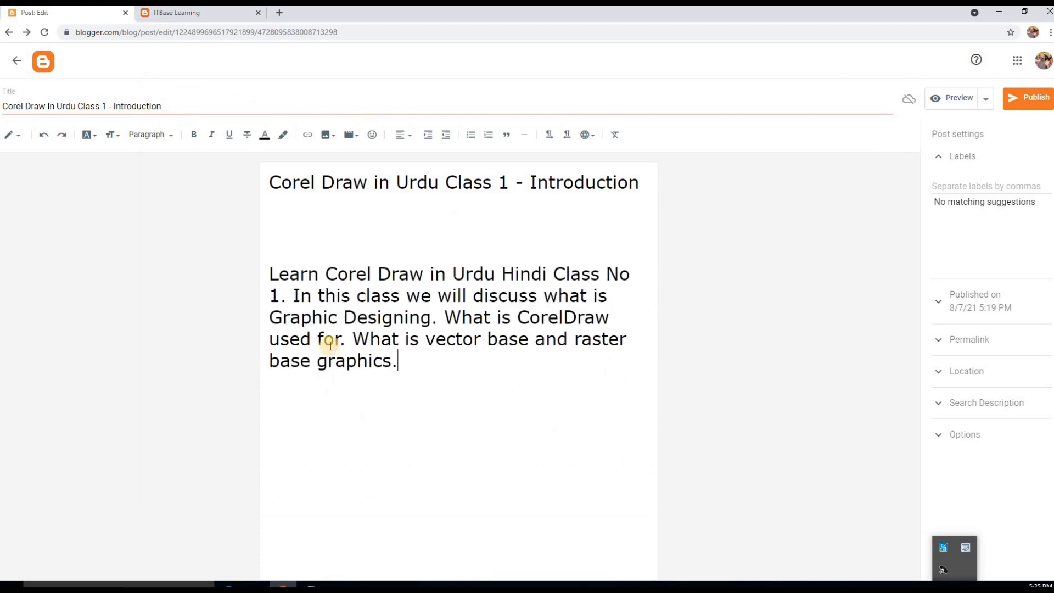
{"action": "left_click", "coordinate": [309, 234]}
{"action": "type", "text": "jhghghjghg"}
{"action": "key", "text": "BackSpace"}
{"action": "key", "text": "BackSpace"}
{"action": "key", "text": "BackSpace"}
{"action": "key", "text": "BackSpace"}
{"action": "key", "text": "BackSpace"}
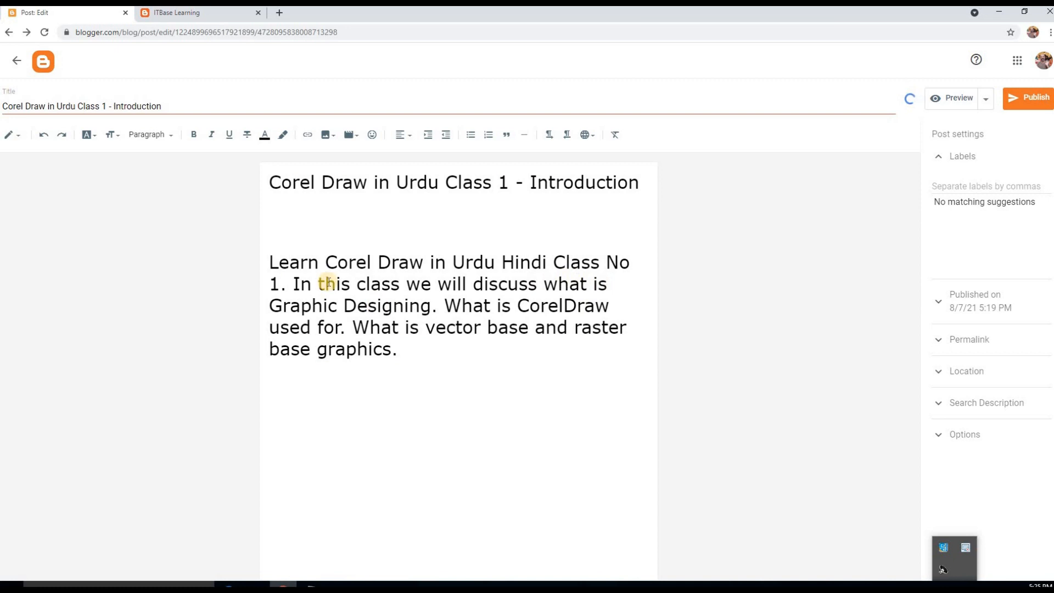
- Apply the Major Heading style to the heading "Corel Draw in Urdu Class 1 - Introduction" in the post body
{"action": "mouse_move", "coordinate": [270, 262]}
{"action": "left_mouse_down"}
{"action": "mouse_move", "coordinate": [536, 327]}
{"action": "mouse_move", "coordinate": [536, 347]}
{"action": "left_mouse_up"}
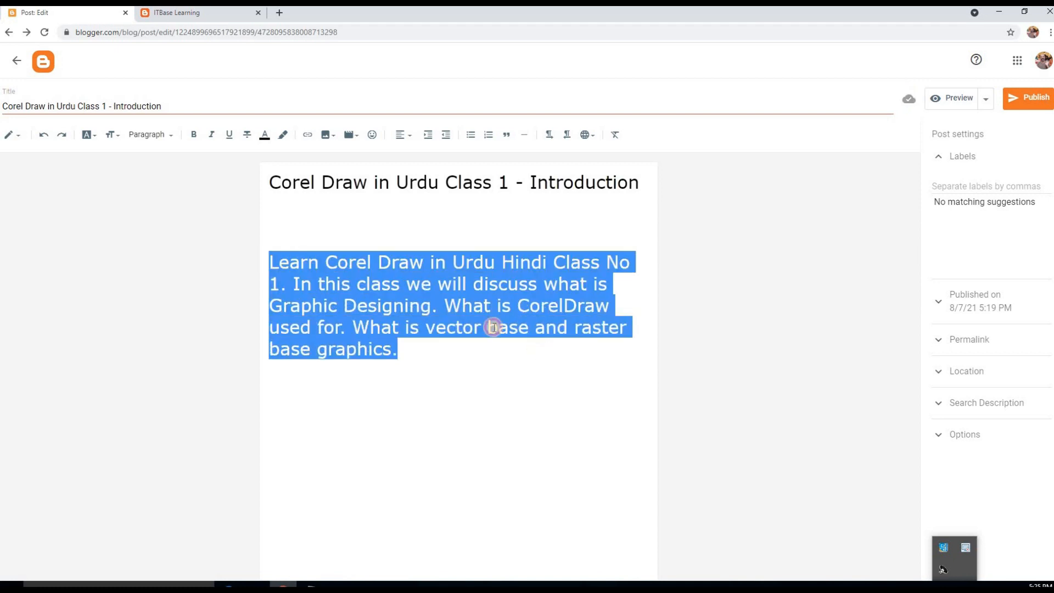
{"action": "left_click", "coordinate": [169, 135]}
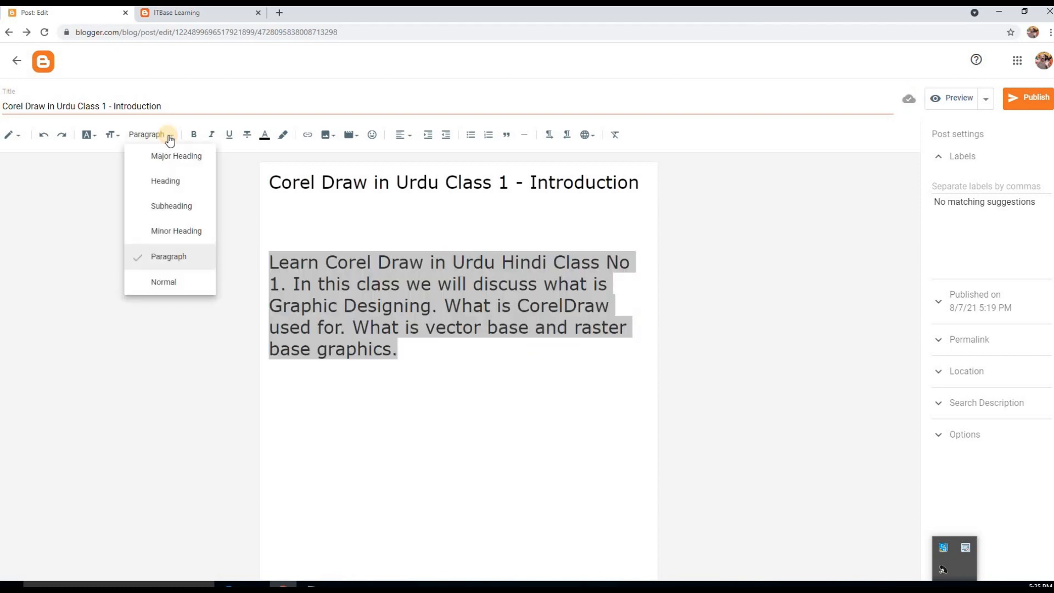
{"action": "left_click", "coordinate": [275, 181]}
{"action": "left_click_drag", "start_coordinate": [275, 182], "coordinate": [663, 218]}
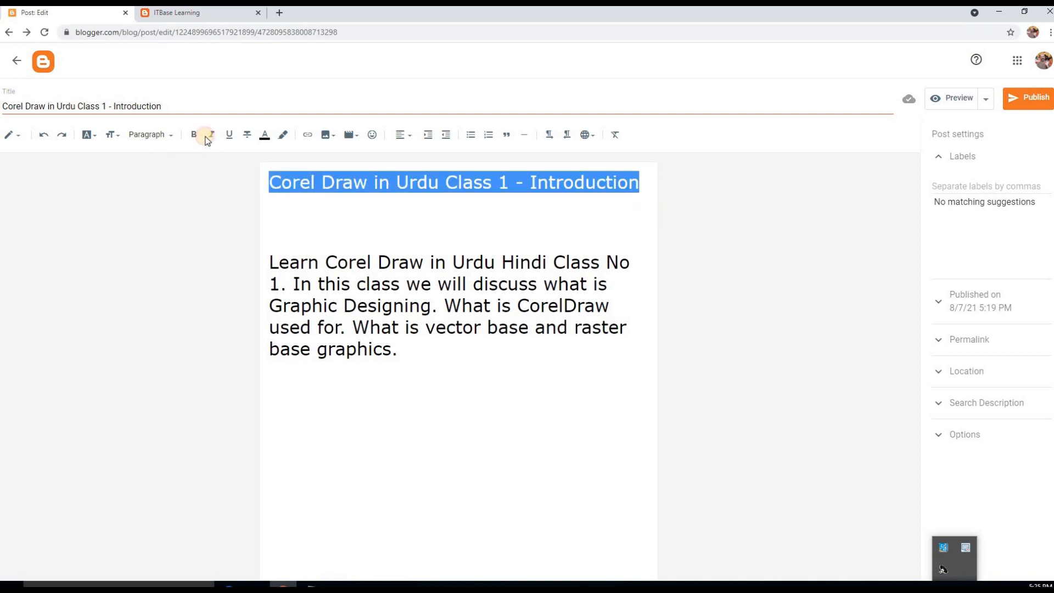
{"action": "left_click", "coordinate": [171, 137]}
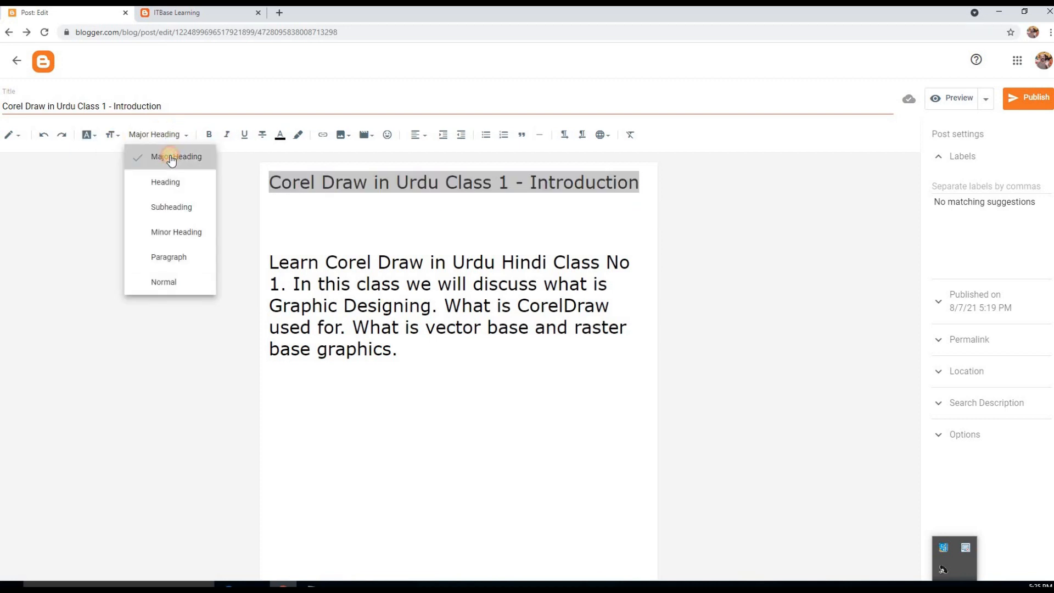
{"action": "left_click", "coordinate": [171, 158]}
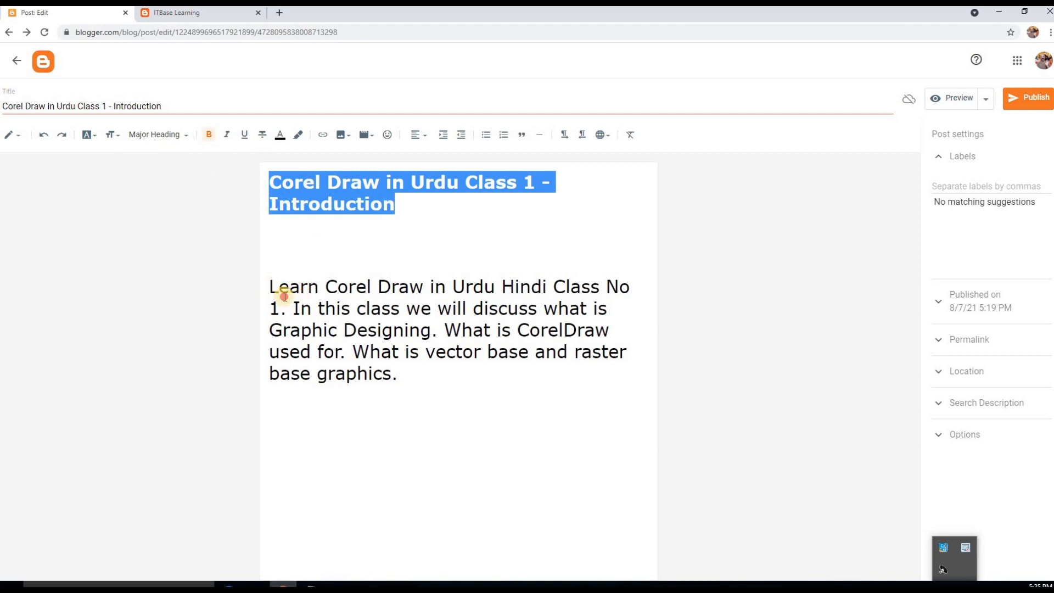
- Assign the Paragraph style to the description text below the heading
{"action": "left_click_drag", "start_coordinate": [273, 287], "coordinate": [433, 372]}
{"action": "left_click", "coordinate": [171, 137]}
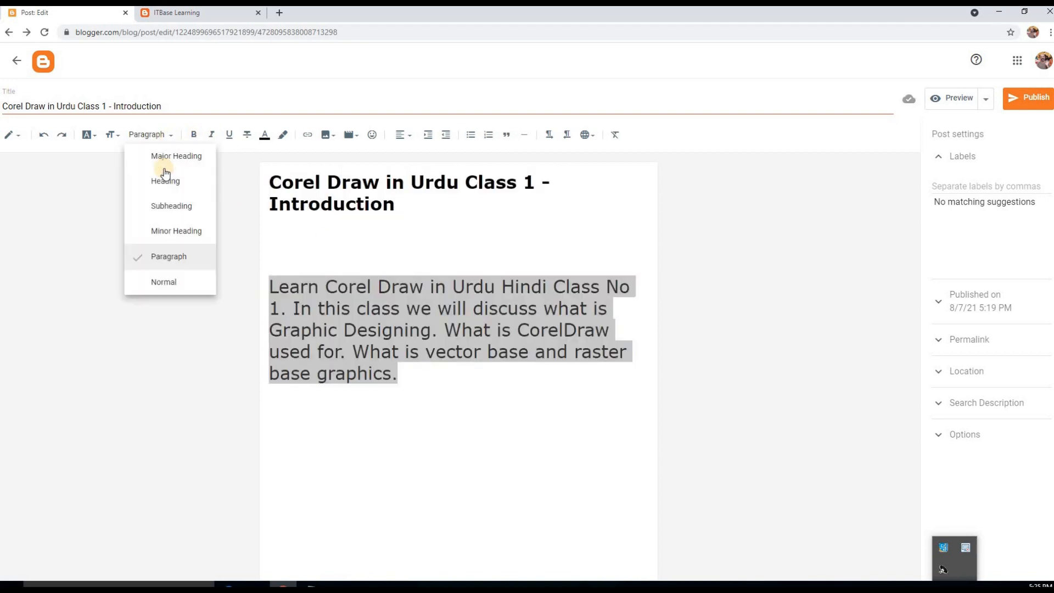
{"action": "left_click", "coordinate": [173, 255]}
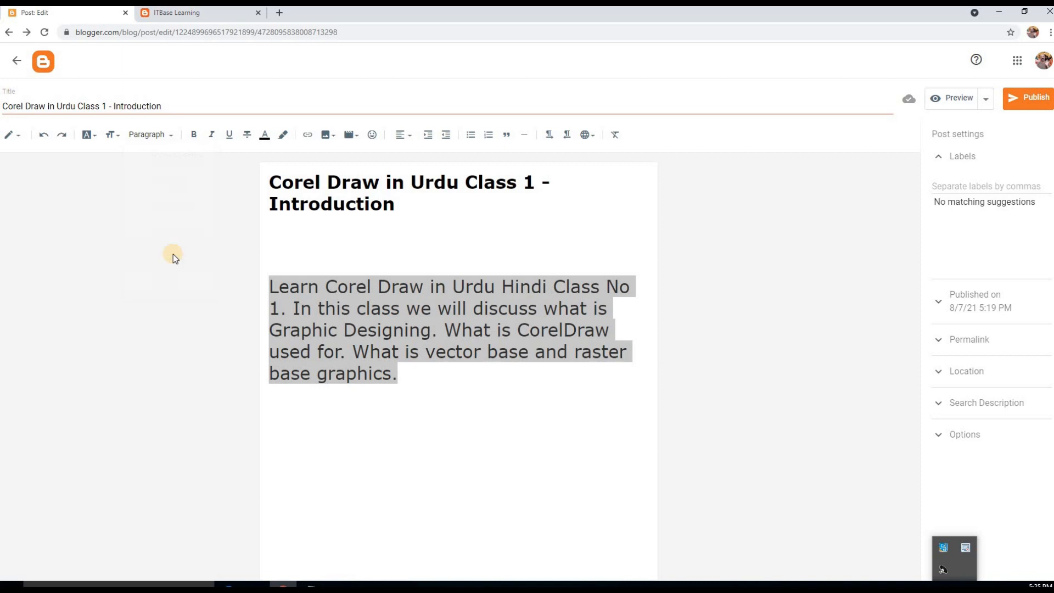
{"action": "left_click", "coordinate": [306, 259]}
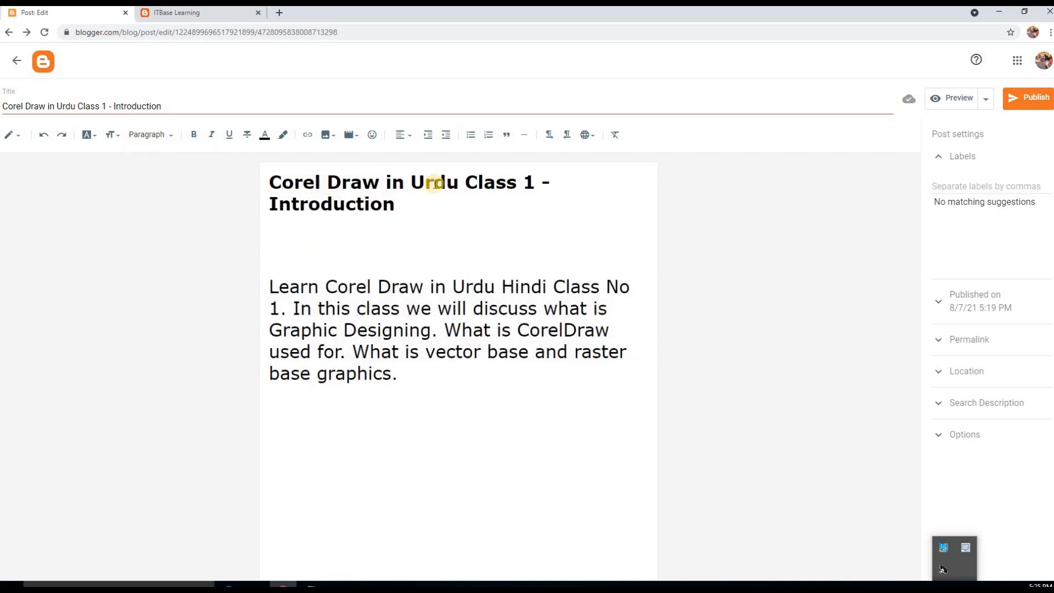
- Set the font size of the whole post body, heading and description, to Large
{"action": "left_click", "coordinate": [564, 184]}
{"action": "left_click", "coordinate": [281, 237]}
{"action": "left_click_drag", "start_coordinate": [273, 180], "coordinate": [546, 370]}
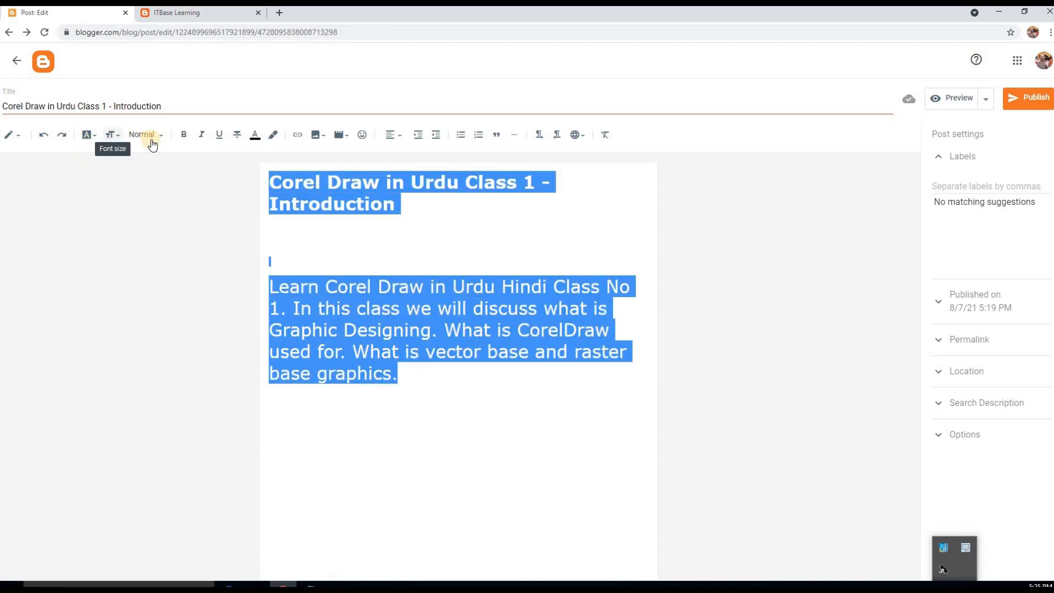
{"action": "left_click", "coordinate": [112, 135]}
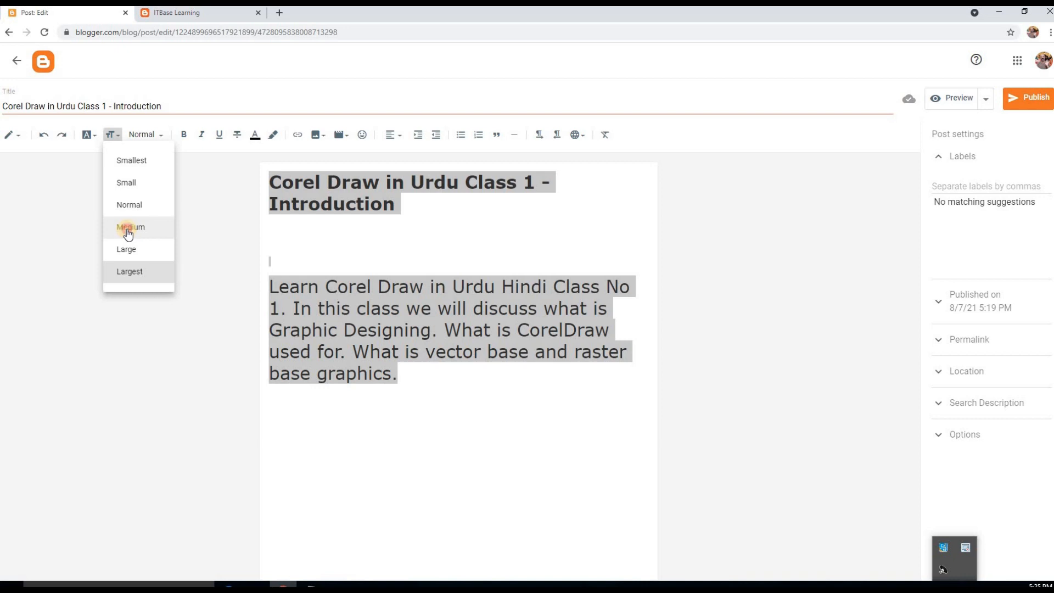
{"action": "left_click", "coordinate": [127, 229]}
{"action": "left_click", "coordinate": [129, 249]}
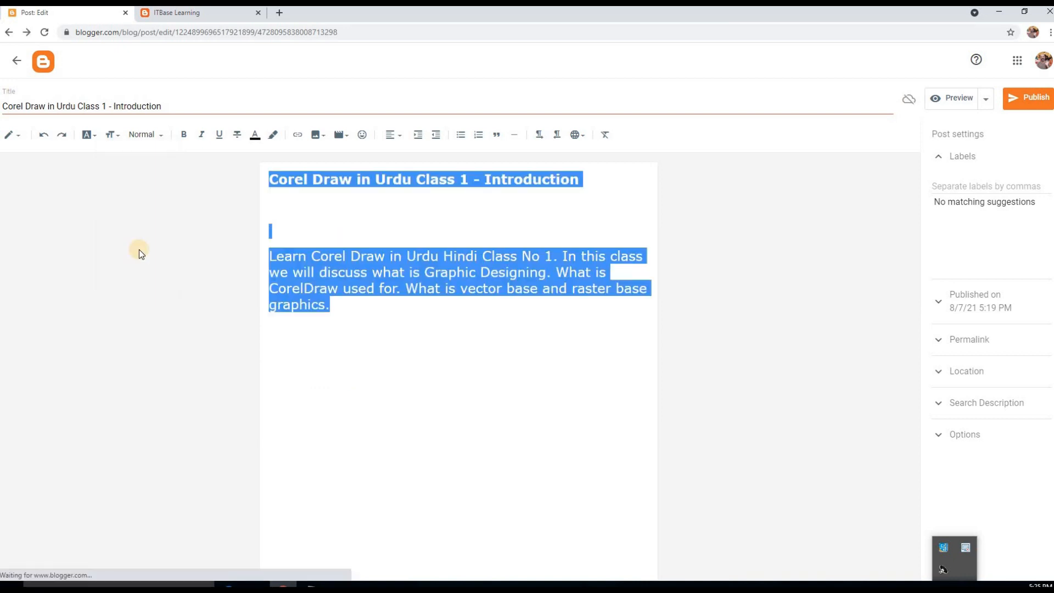
{"action": "left_click", "coordinate": [428, 330]}
{"action": "left_click", "coordinate": [348, 230]}
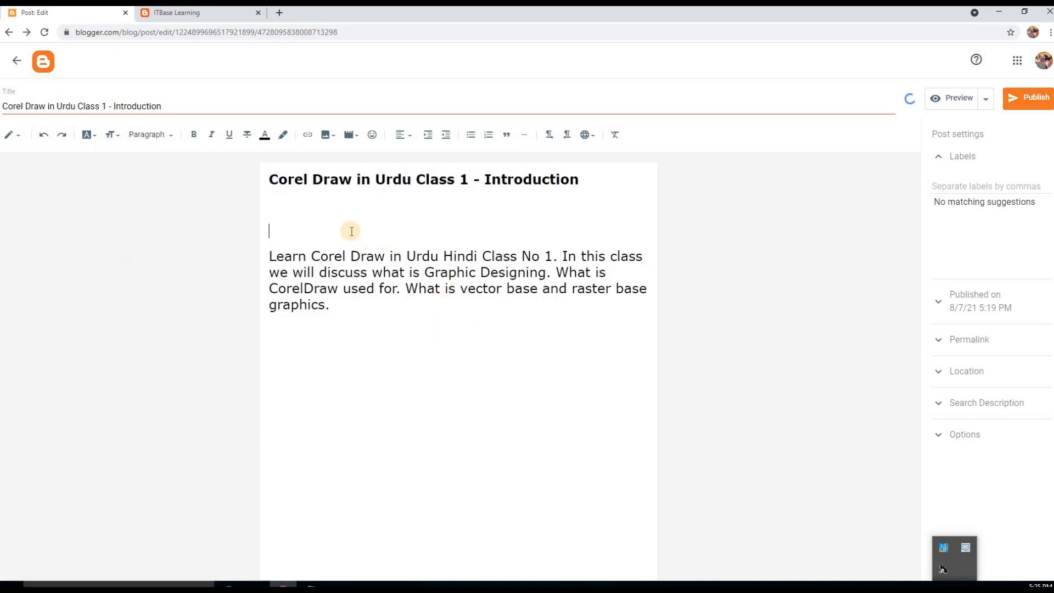
- Try bold on the opening words "Learn Corel" of the description and remove it again
{"action": "left_click_drag", "start_coordinate": [276, 256], "coordinate": [348, 258]}
{"action": "left_click", "coordinate": [194, 135]}
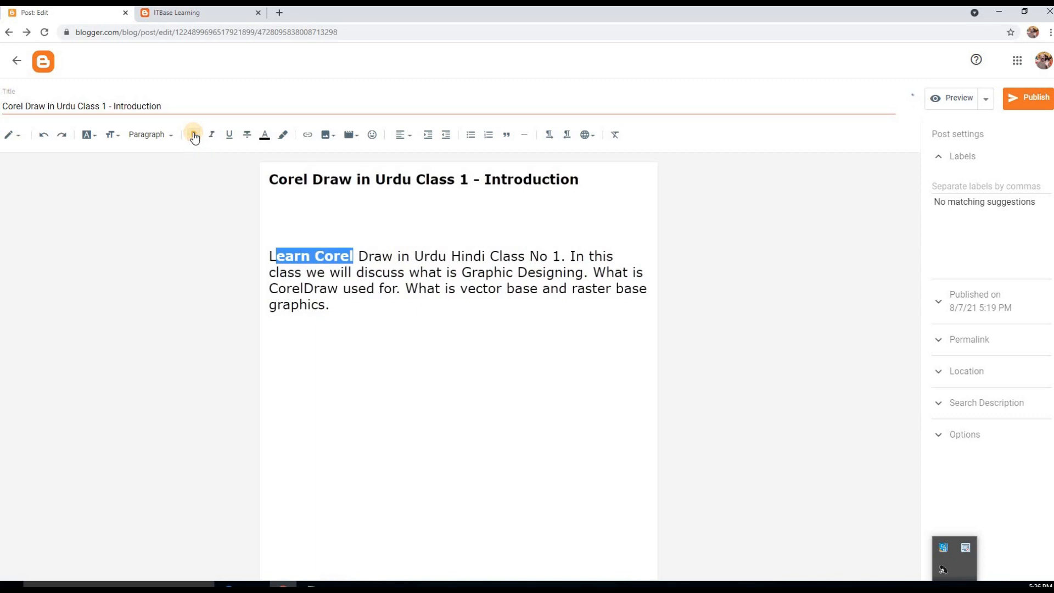
{"action": "left_click", "coordinate": [194, 135]}
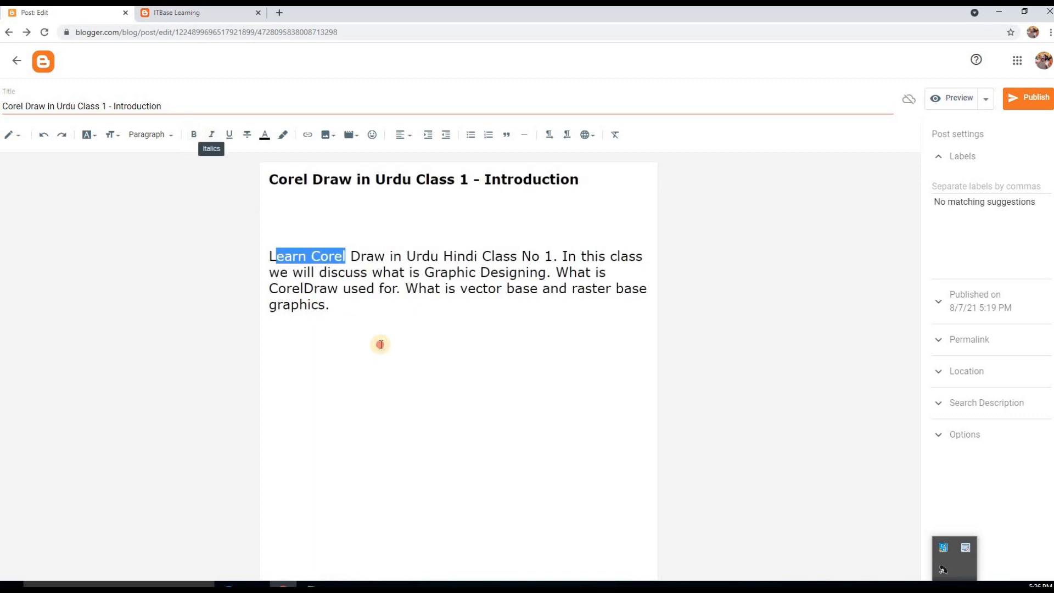
{"action": "left_click", "coordinate": [373, 345]}
- Try italics on the words "Draw in Urdu" in the description and remove them again
{"action": "mouse_move", "coordinate": [351, 256]}
{"action": "left_mouse_down"}
{"action": "mouse_move", "coordinate": [435, 257]}
{"action": "mouse_move", "coordinate": [427, 262]}
{"action": "left_mouse_up"}
{"action": "left_click", "coordinate": [210, 138]}
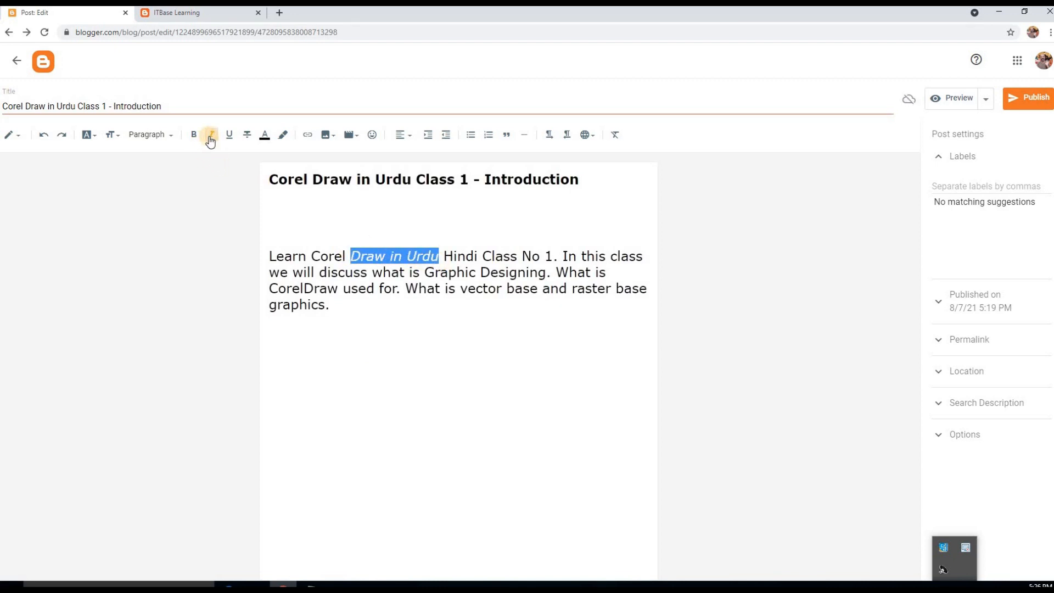
{"action": "left_click", "coordinate": [211, 136]}
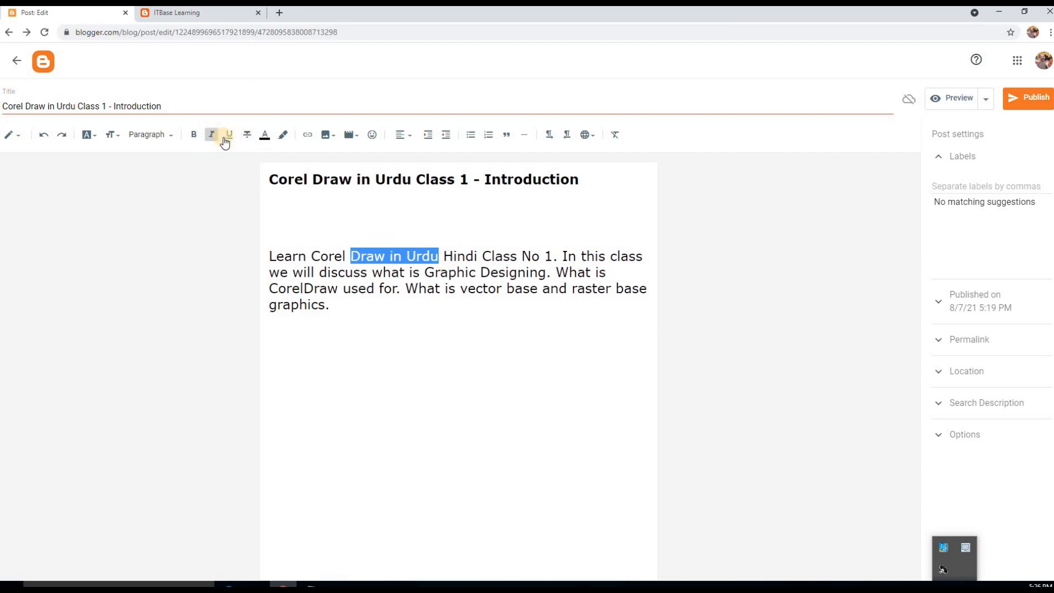
- Try underline and strikethrough on the words "Draw in Urdu" in the description, and restore the plain text
{"action": "left_click", "coordinate": [229, 141]}
{"action": "left_click", "coordinate": [246, 136]}
{"action": "left_click", "coordinate": [407, 290]}
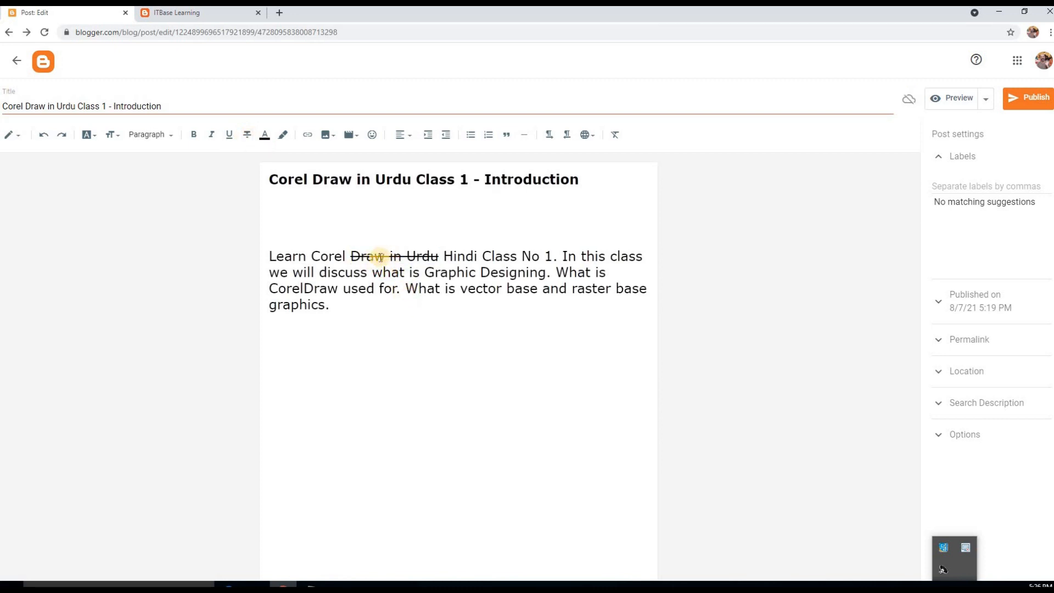
{"action": "left_click_drag", "start_coordinate": [350, 255], "coordinate": [439, 256]}
{"action": "left_click", "coordinate": [246, 137]}
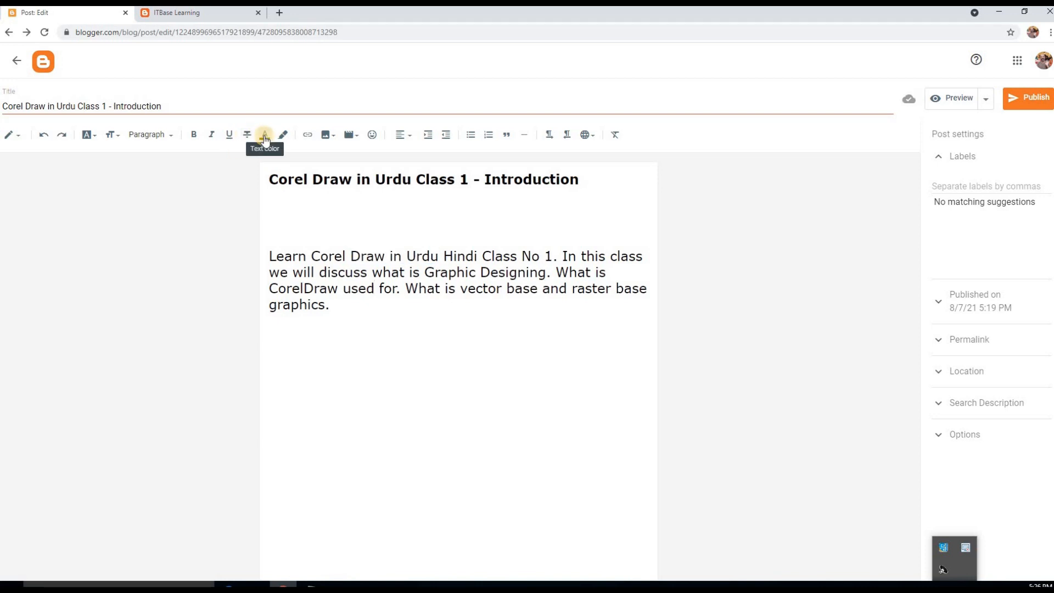
- Try a dark red text color on the body heading and set it back to black
{"action": "left_click_drag", "start_coordinate": [272, 180], "coordinate": [561, 185]}
{"action": "left_click", "coordinate": [254, 136]}
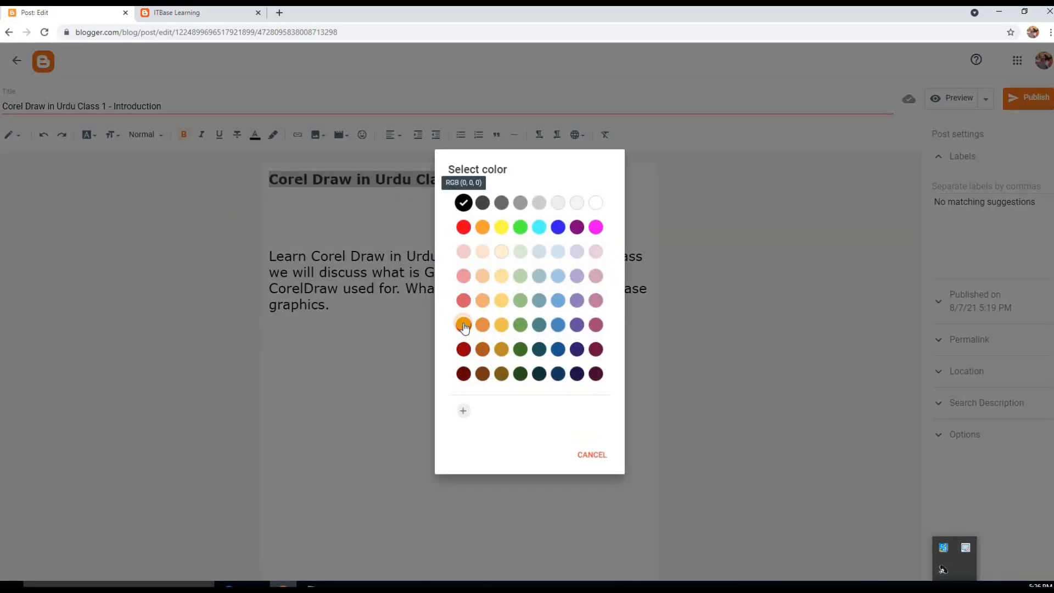
{"action": "left_click", "coordinate": [464, 203]}
{"action": "left_click", "coordinate": [429, 258]}
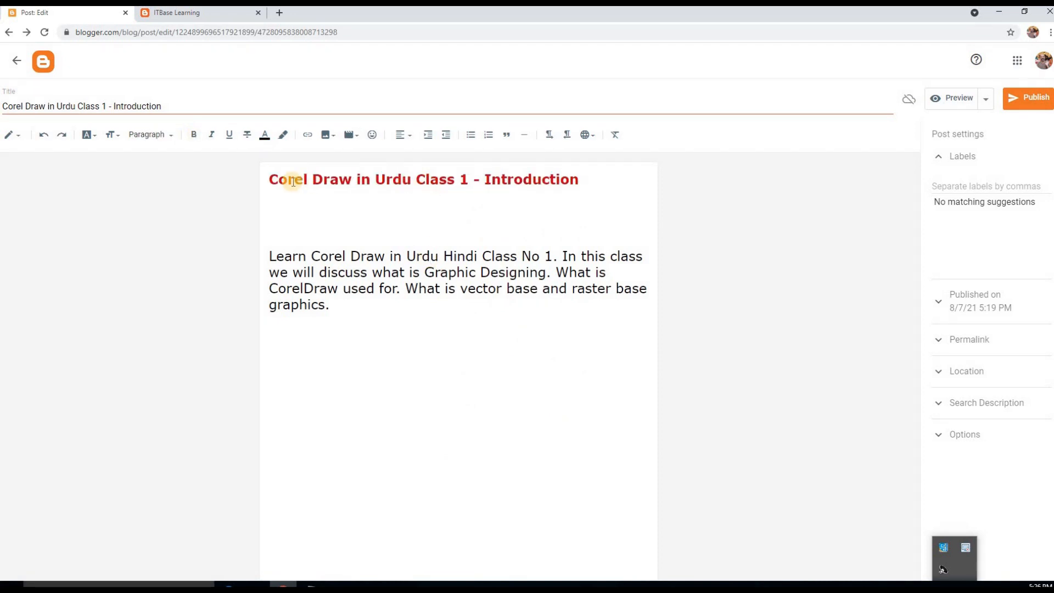
{"action": "triple_click", "coordinate": [268, 178]}
{"action": "left_click", "coordinate": [279, 136]}
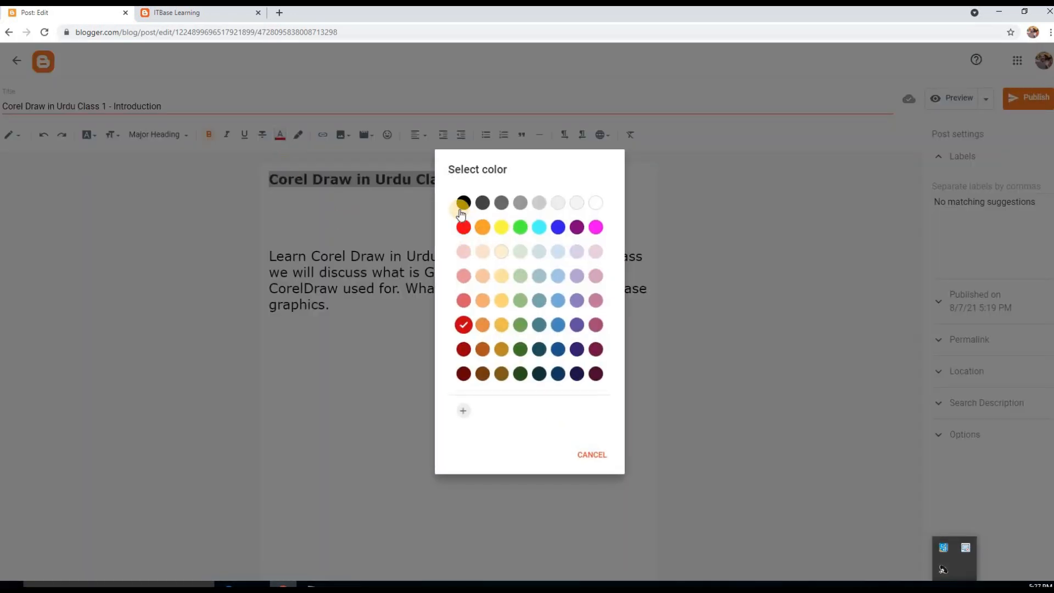
{"action": "left_click", "coordinate": [463, 203]}
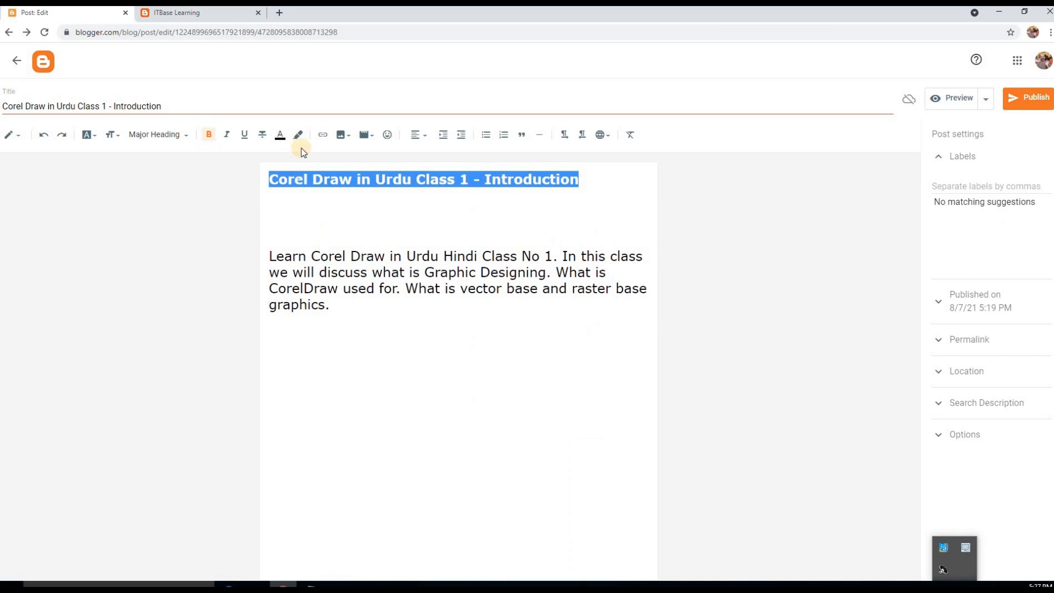
{"action": "left_click", "coordinate": [366, 287]}
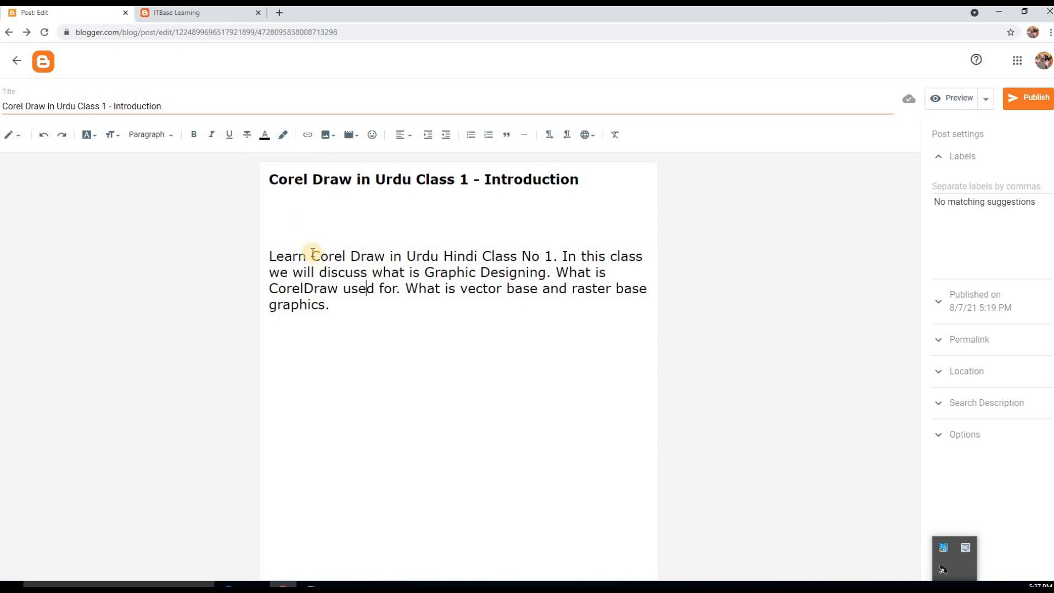
- Try a green highlight on the words "Corel Draw" in the description and reset the highlight to white
{"action": "left_click_drag", "start_coordinate": [312, 256], "coordinate": [386, 255]}
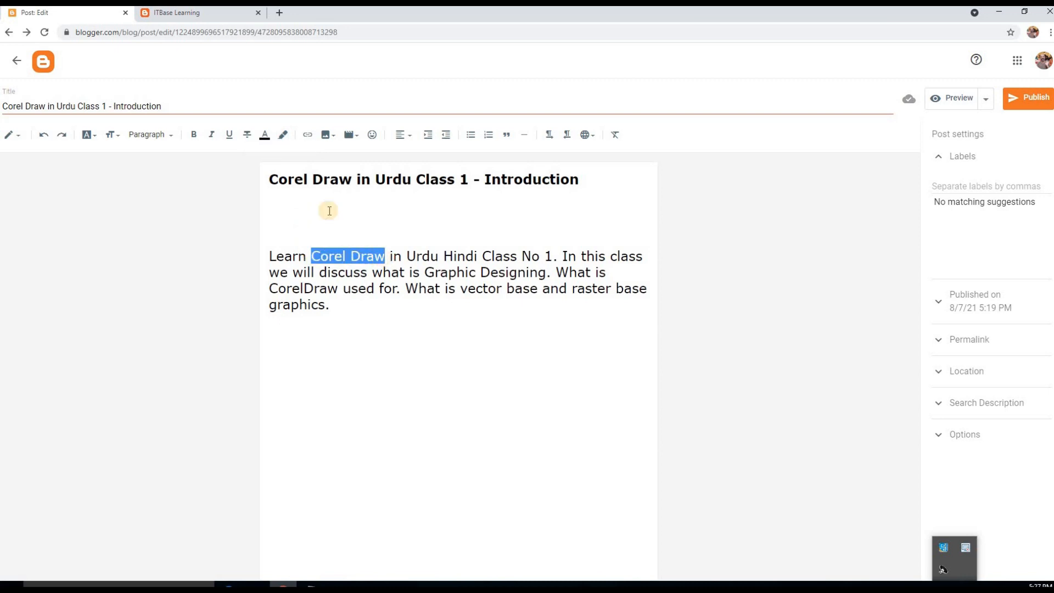
{"action": "left_click", "coordinate": [284, 135]}
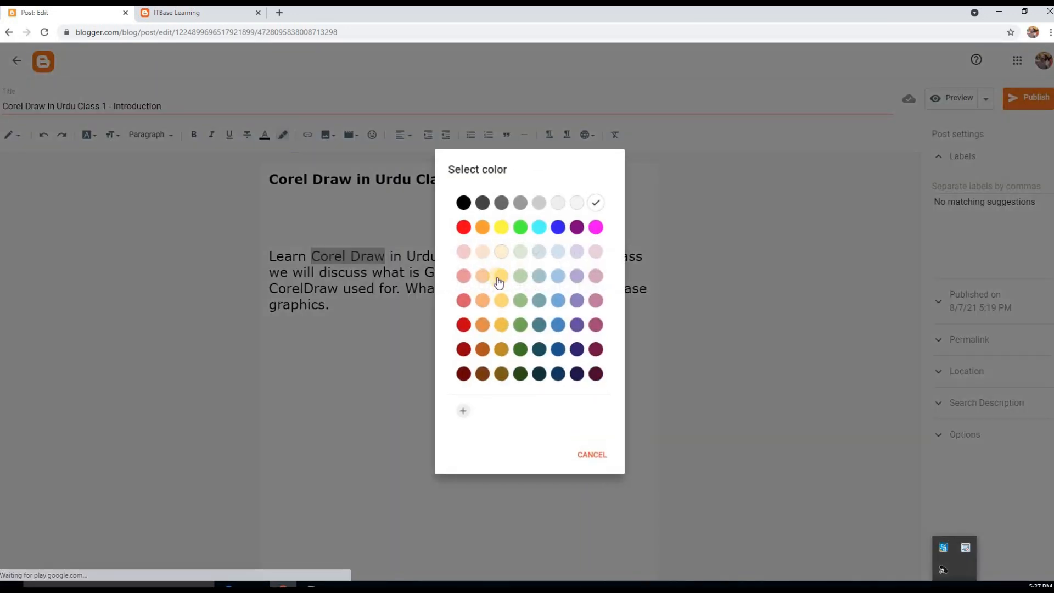
{"action": "left_click", "coordinate": [520, 228]}
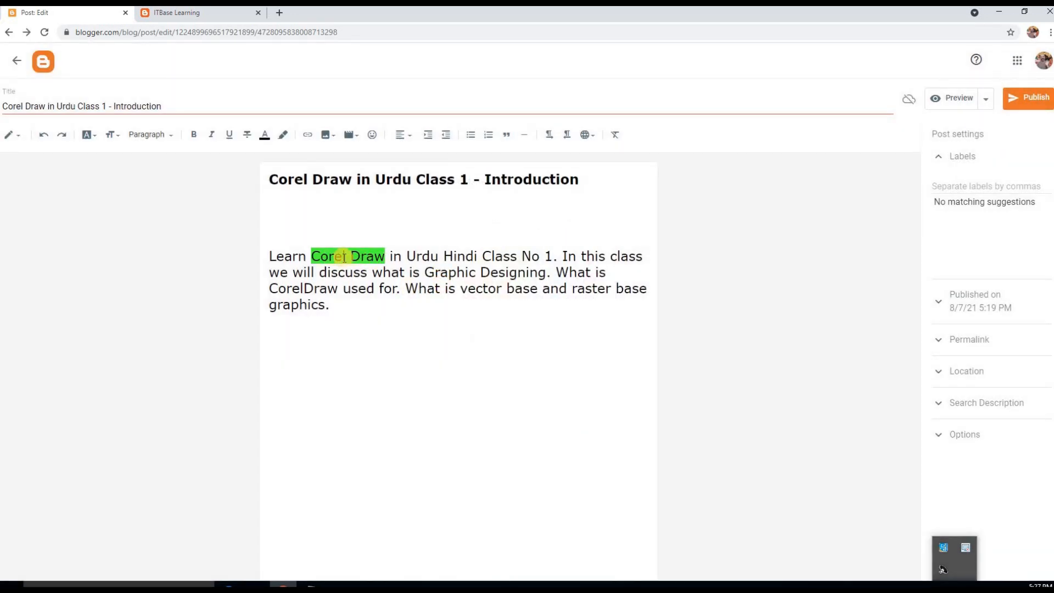
{"action": "left_click_drag", "start_coordinate": [310, 256], "coordinate": [385, 255]}
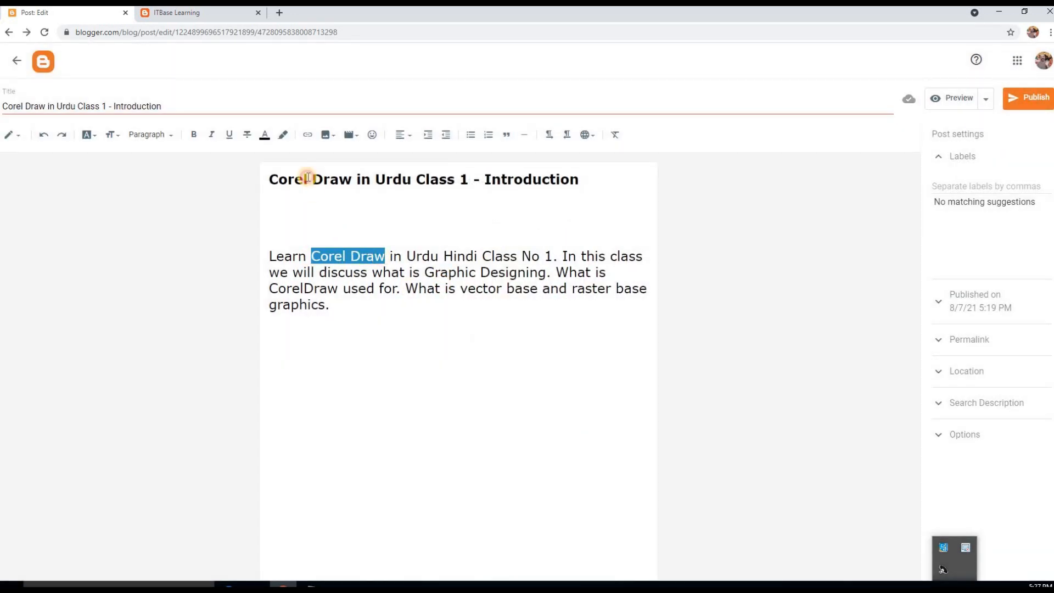
{"action": "left_click", "coordinate": [286, 134]}
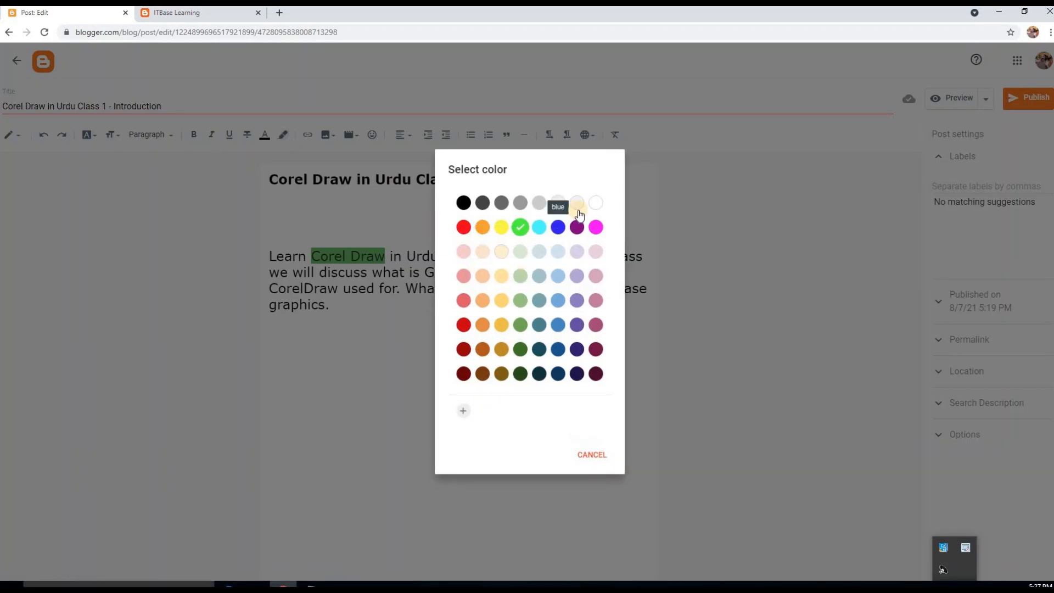
{"action": "left_click", "coordinate": [596, 204]}
{"action": "left_click", "coordinate": [384, 264]}
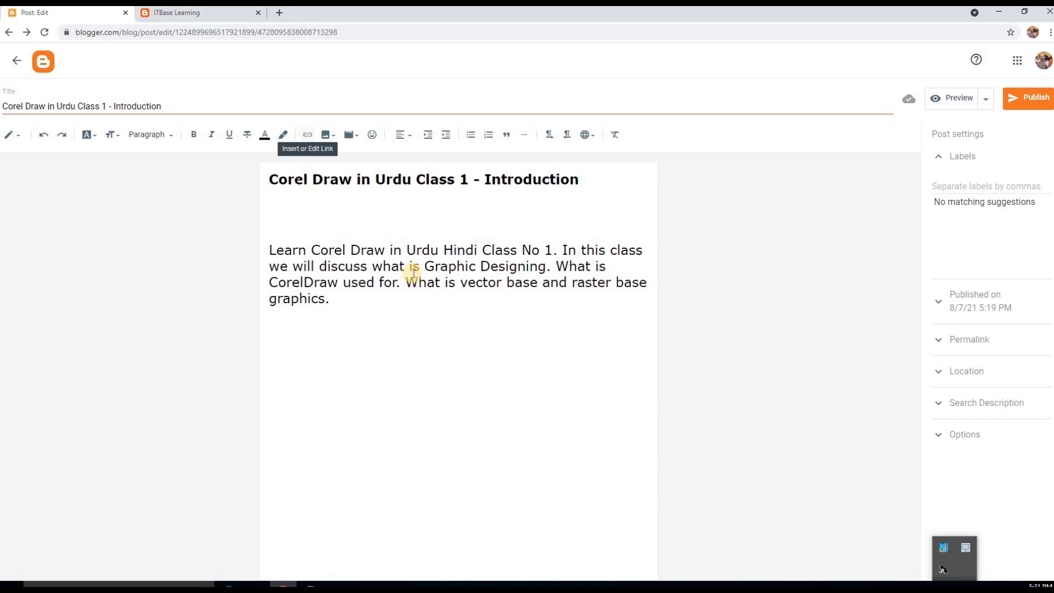
- Upload the image "coreldraw class 1" from the ITBase Learning Posts folder on the Desktop for the space below the heading
{"action": "left_click", "coordinate": [329, 207]}
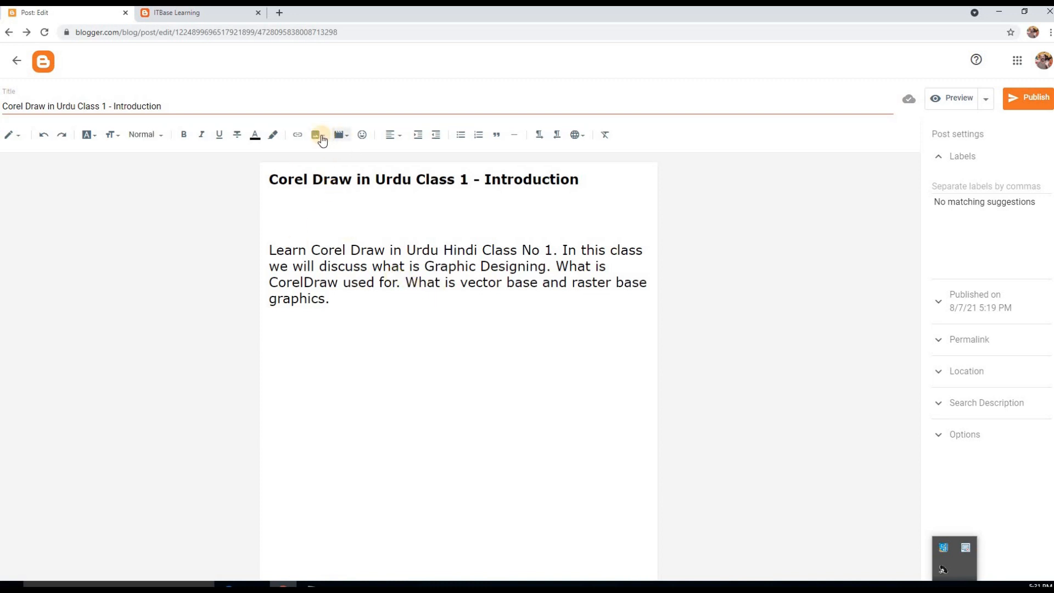
{"action": "left_click", "coordinate": [317, 137]}
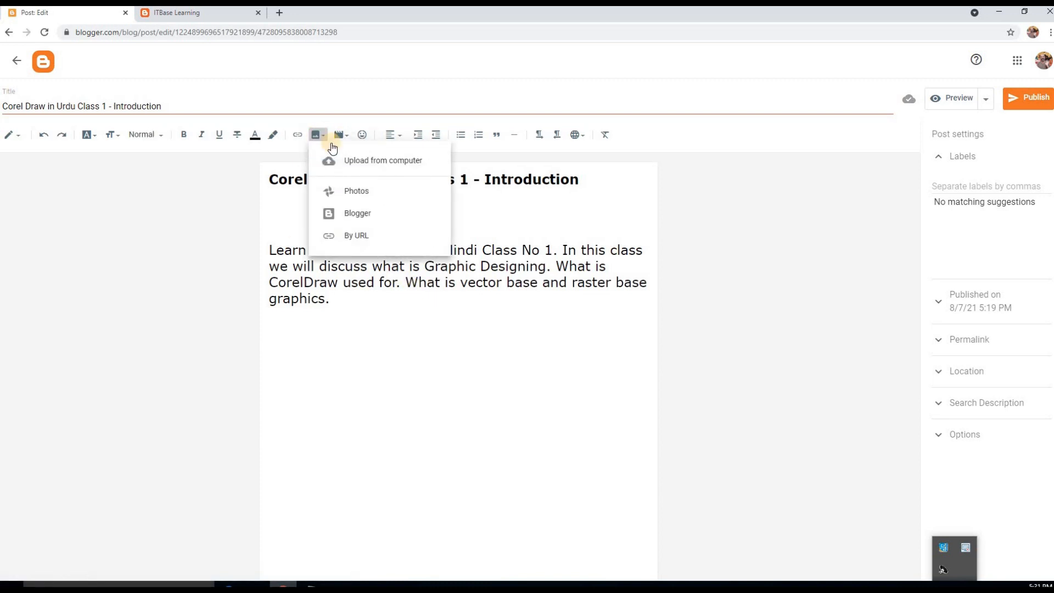
{"action": "left_click", "coordinate": [364, 160]}
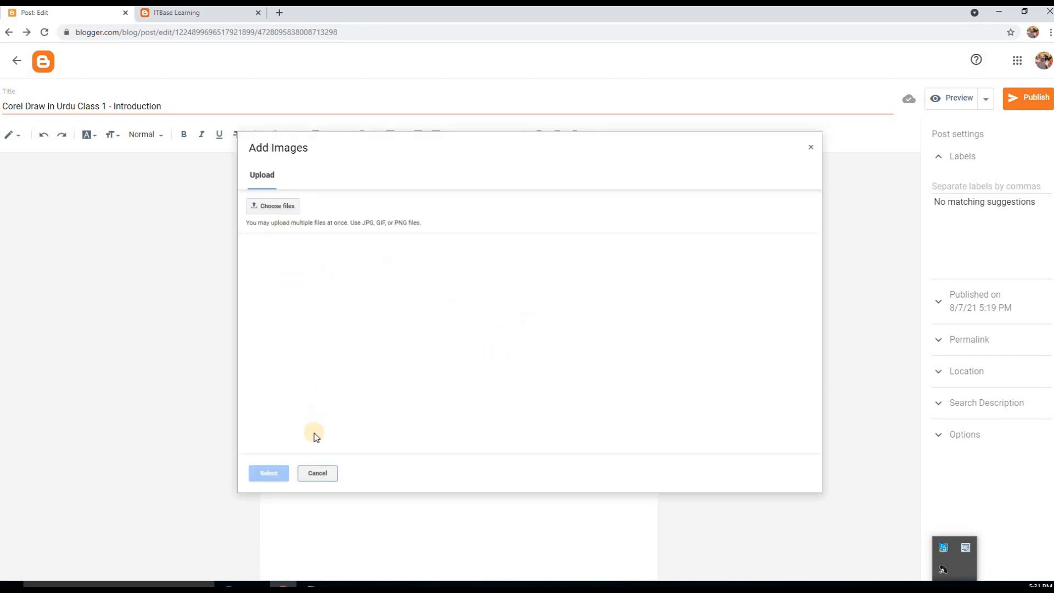
{"action": "left_click", "coordinate": [271, 206]}
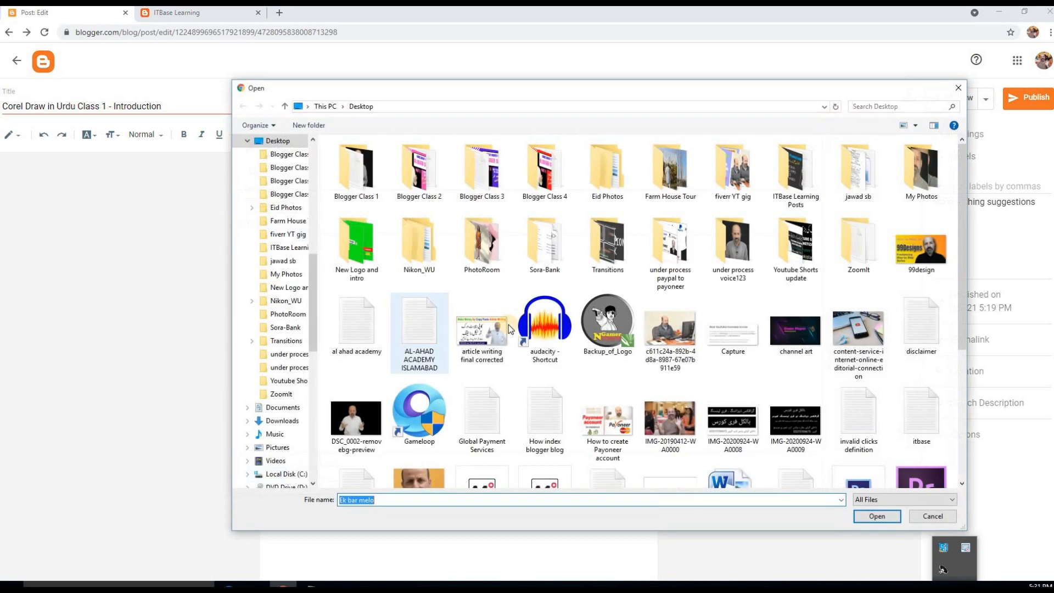
{"action": "double_click", "coordinate": [795, 176]}
{"action": "left_click", "coordinate": [483, 175]}
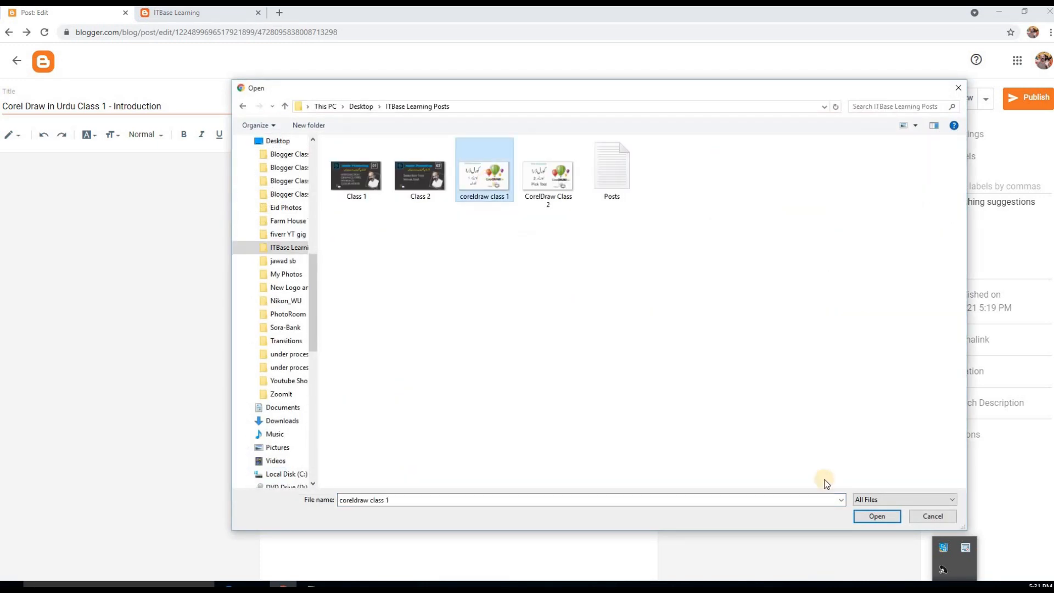
{"action": "left_click", "coordinate": [877, 517]}
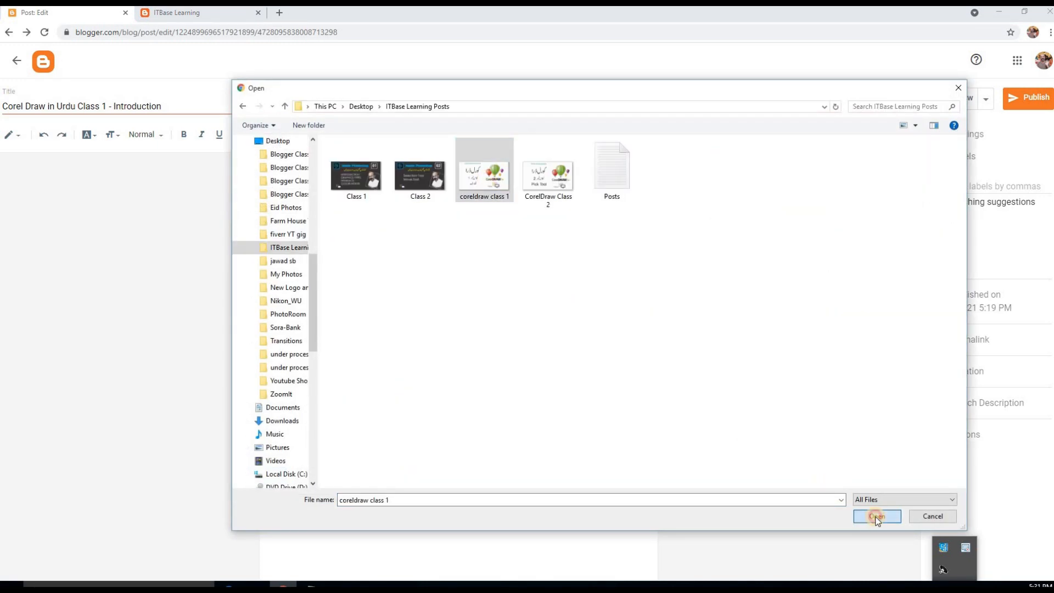
- Insert the uploaded class image below the body heading of the post
{"action": "left_click", "coordinate": [268, 473]}
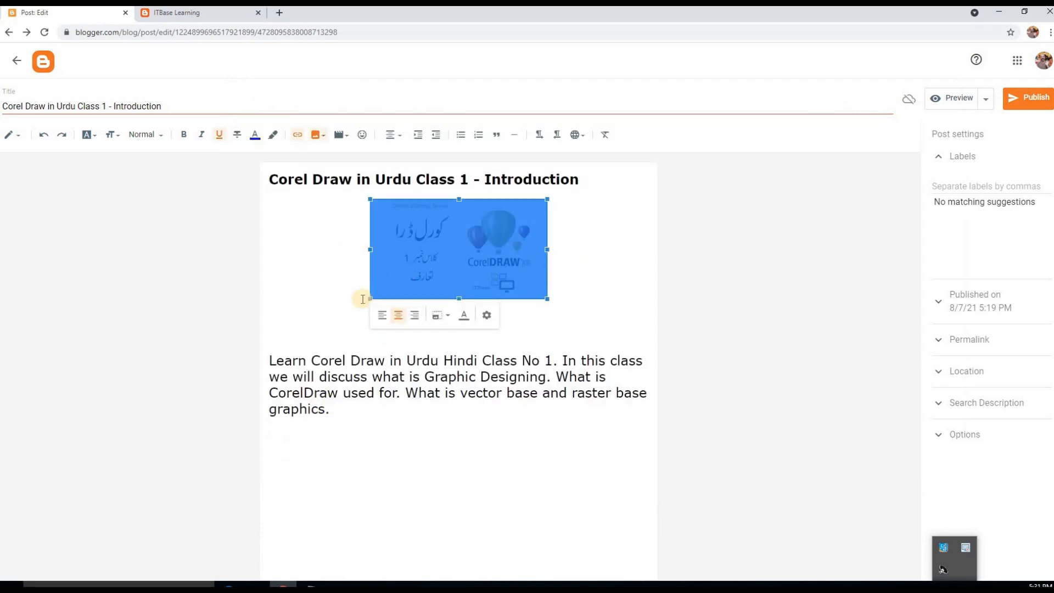
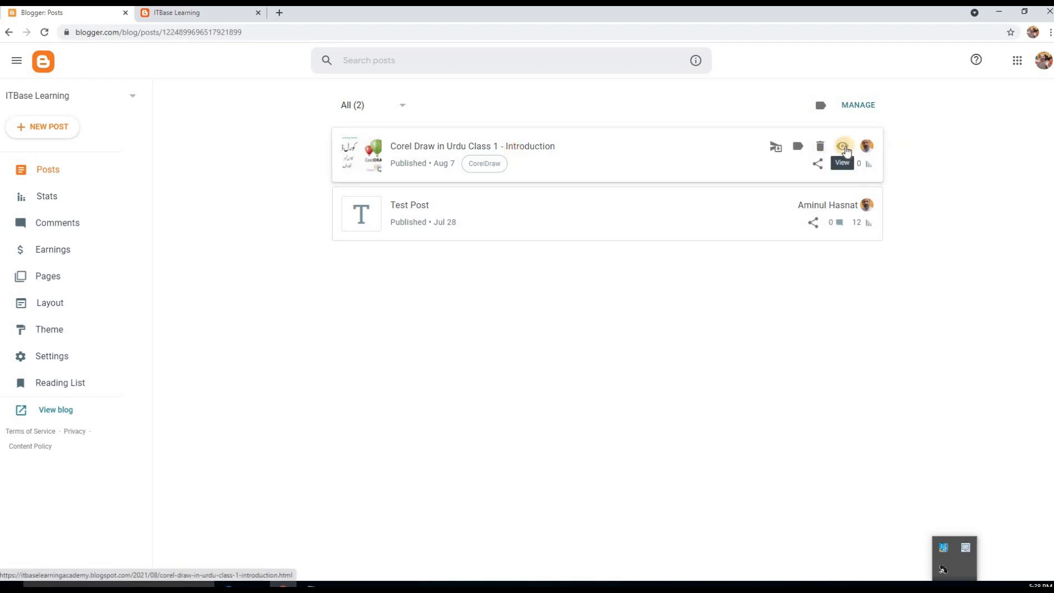
- View the published post "Corel Draw in Urdu Class 1 - Introduction" on the blog and look through its content
{"action": "left_click", "coordinate": [844, 147]}
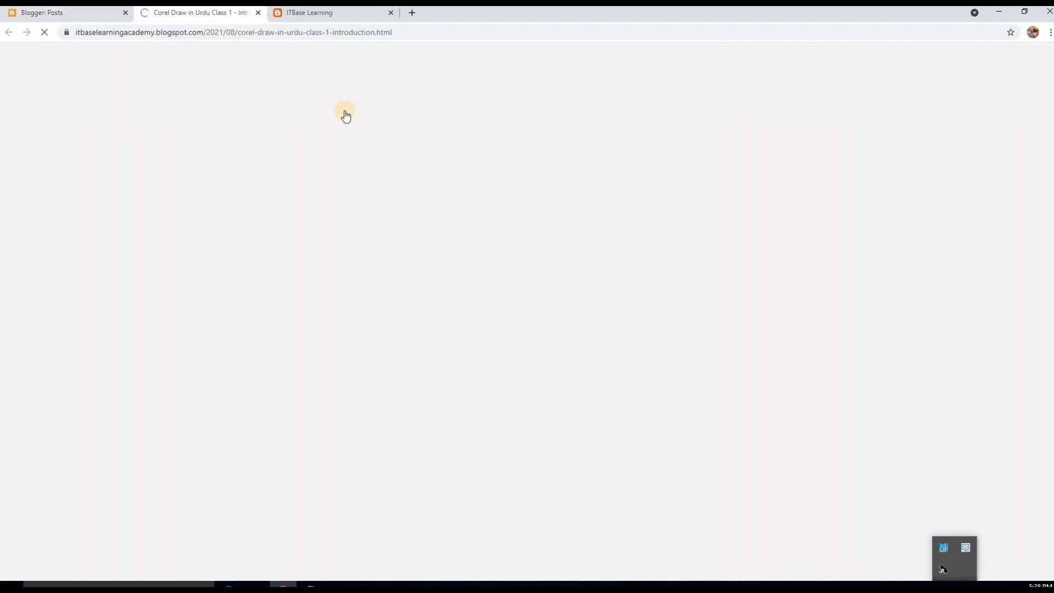
{"action": "scroll", "coordinate": [535, 308], "scroll_direction": "down", "scroll_amount": 5}
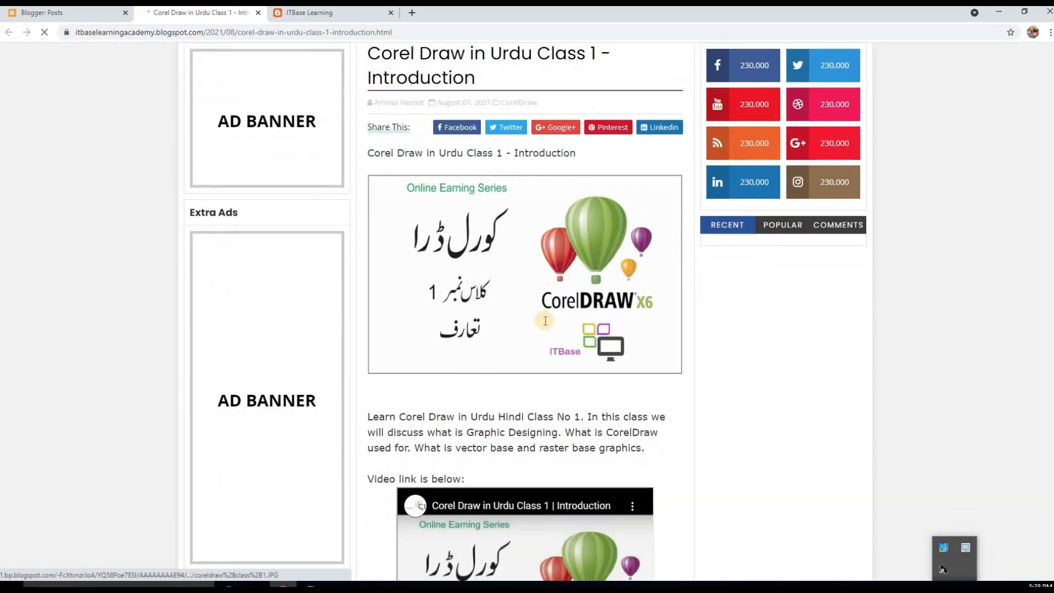
{"action": "scroll", "coordinate": [536, 292], "scroll_direction": "down", "scroll_amount": 4}
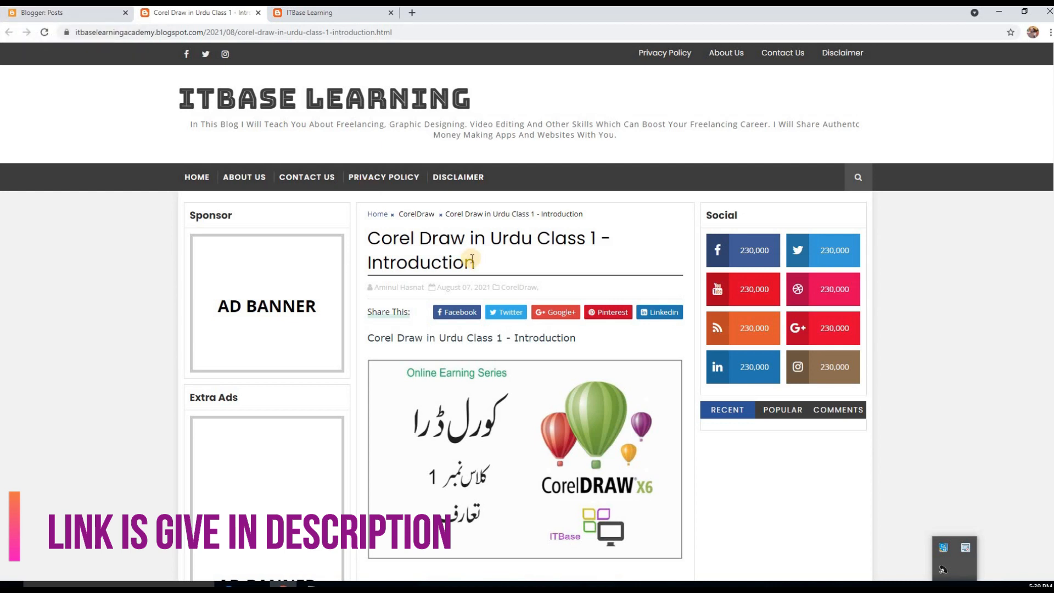
- Give the "Corel Draw in urdu class 2 | Pick Tool in Corel Draw" post the label CorelDraw and a pasted search description, and publish it
{"action": "left_click", "coordinate": [95, 12]}
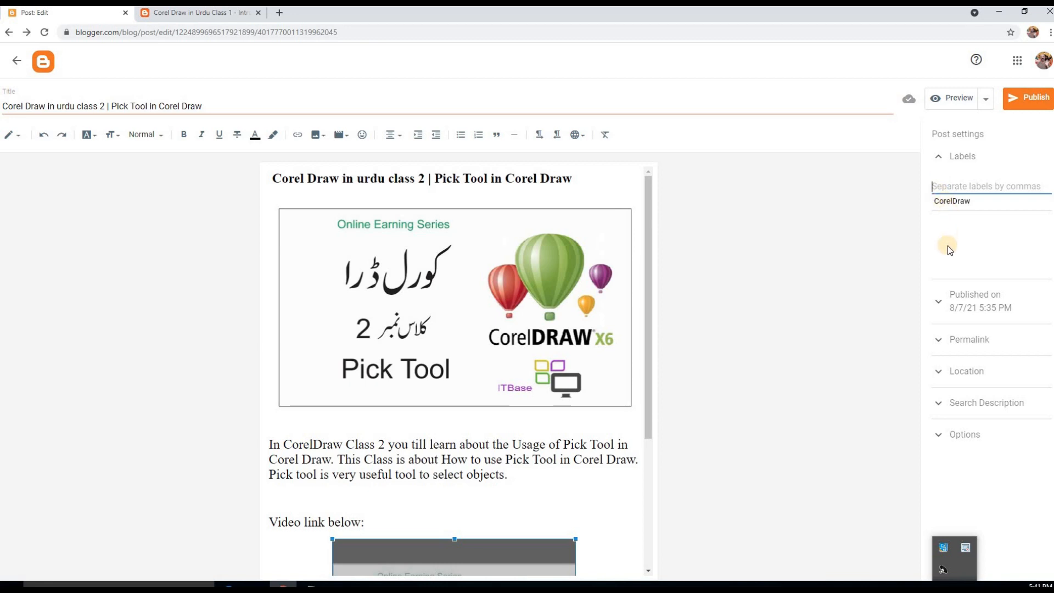
{"action": "left_click", "coordinate": [946, 202]}
{"action": "left_click", "coordinate": [939, 402]}
{"action": "right_click", "coordinate": [936, 335]}
{"action": "left_click", "coordinate": [962, 403]}
{"action": "left_click", "coordinate": [1027, 99]}
{"action": "left_click", "coordinate": [574, 337]}
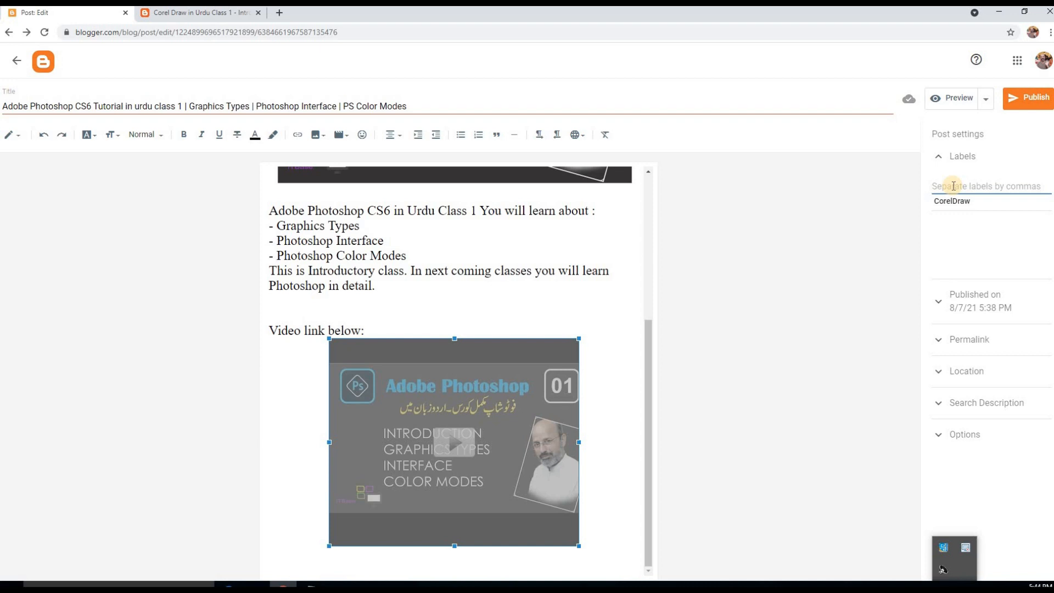
- Enter the Photoshop label for the Adobe Photoshop class 1 post, and format the class 2 post's body title as a Major heading
{"action": "type", "text": "P"}
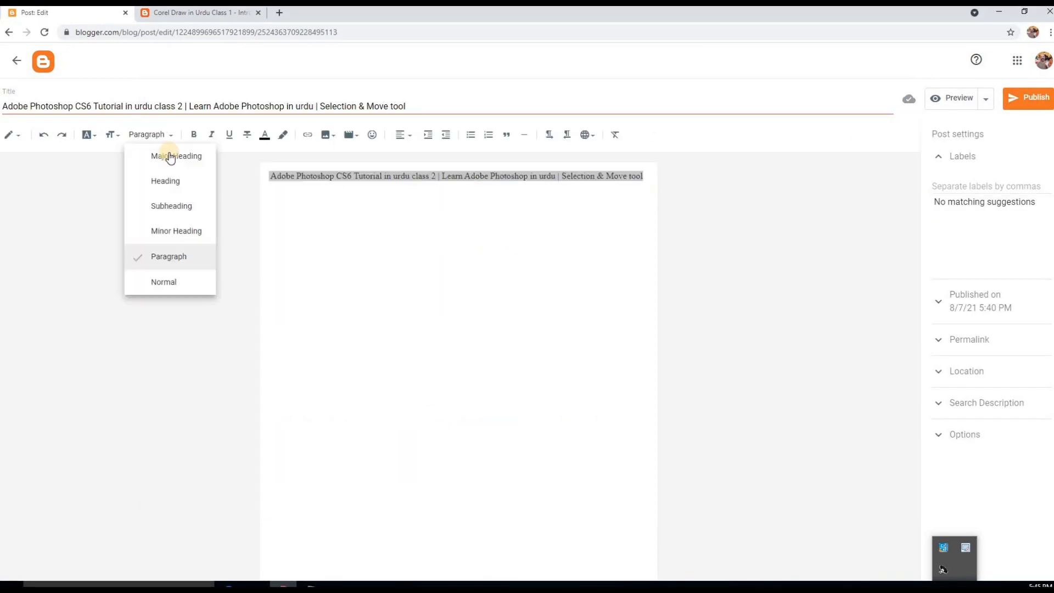
{"action": "left_click", "coordinate": [165, 153]}
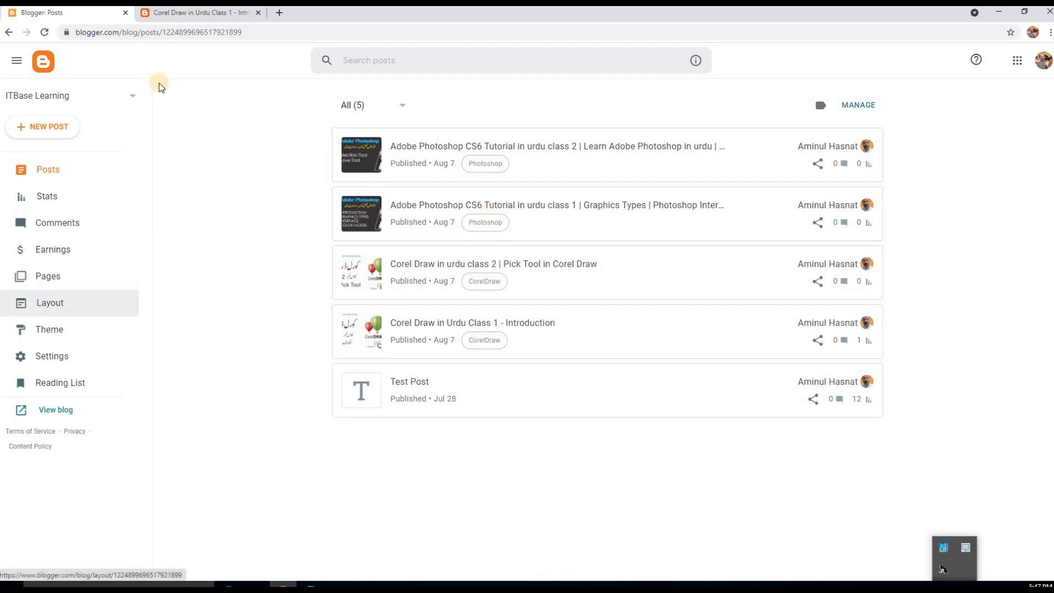
- Go to the home page of the live blog and look through all the published posts
{"action": "left_click", "coordinate": [159, 12]}
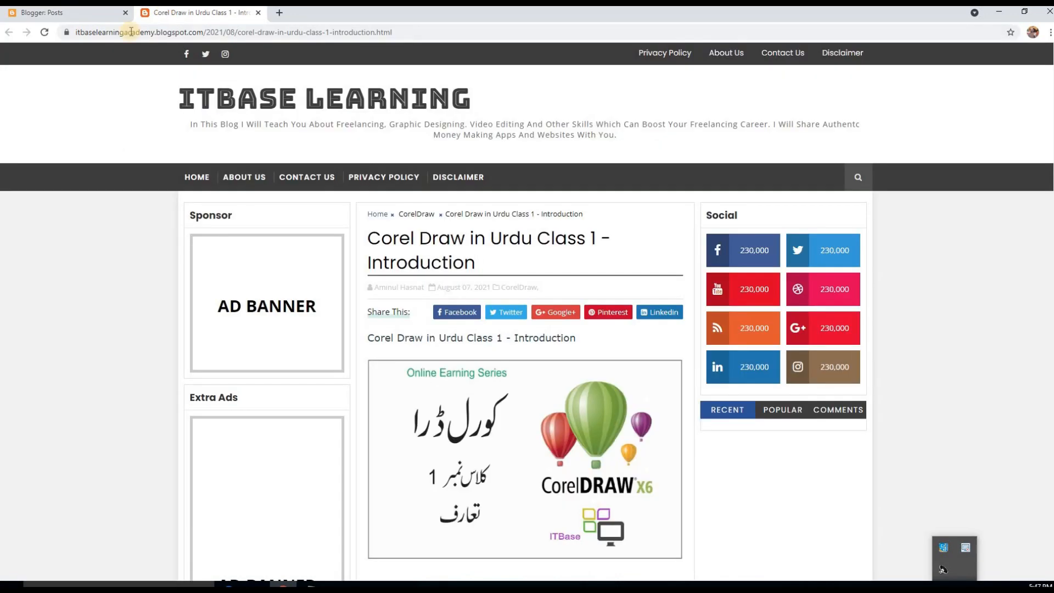
{"action": "left_click", "coordinate": [192, 176]}
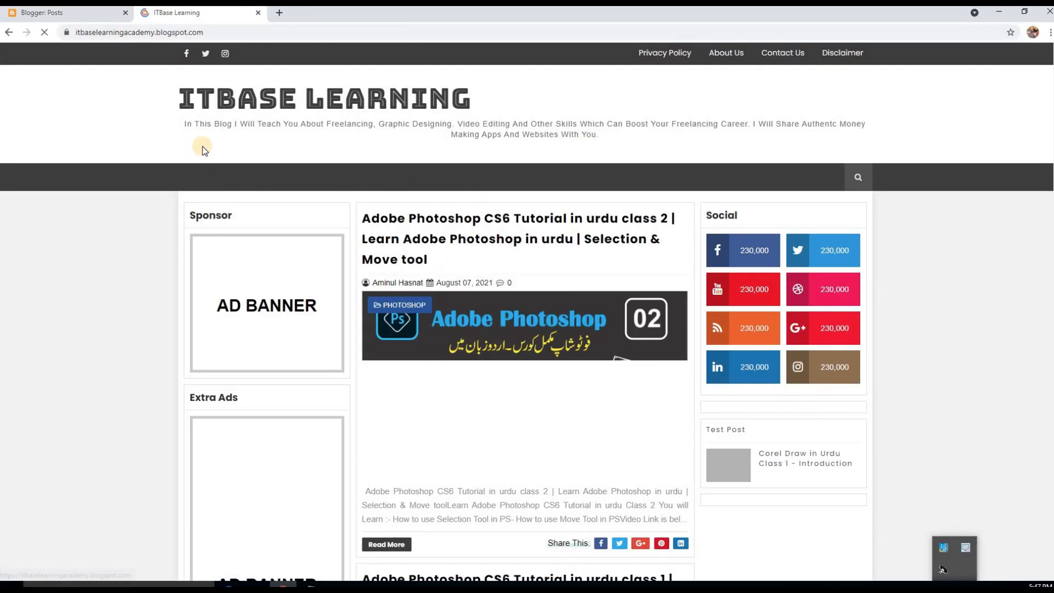
{"action": "scroll", "coordinate": [303, 262], "scroll_direction": "down", "scroll_amount": 10}
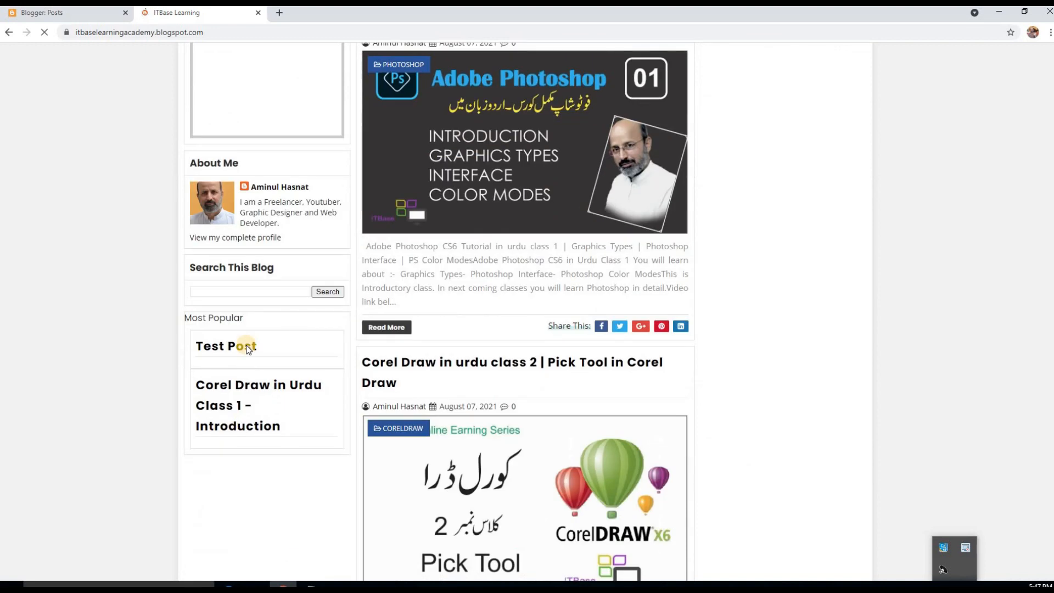
{"action": "scroll", "coordinate": [275, 311], "scroll_direction": "down", "scroll_amount": 6}
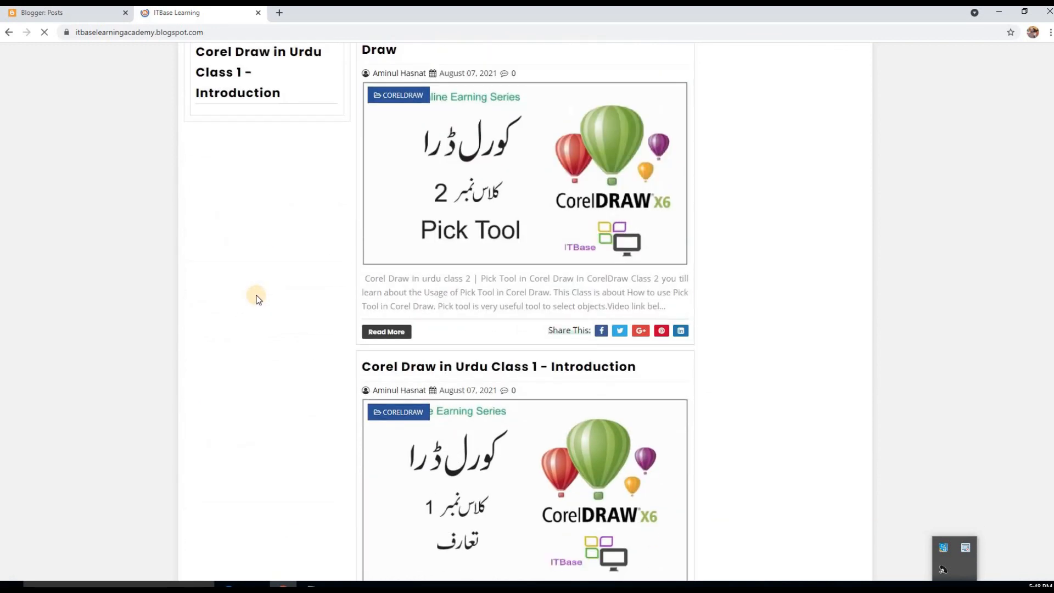
{"action": "scroll", "coordinate": [259, 293], "scroll_direction": "down", "scroll_amount": 8}
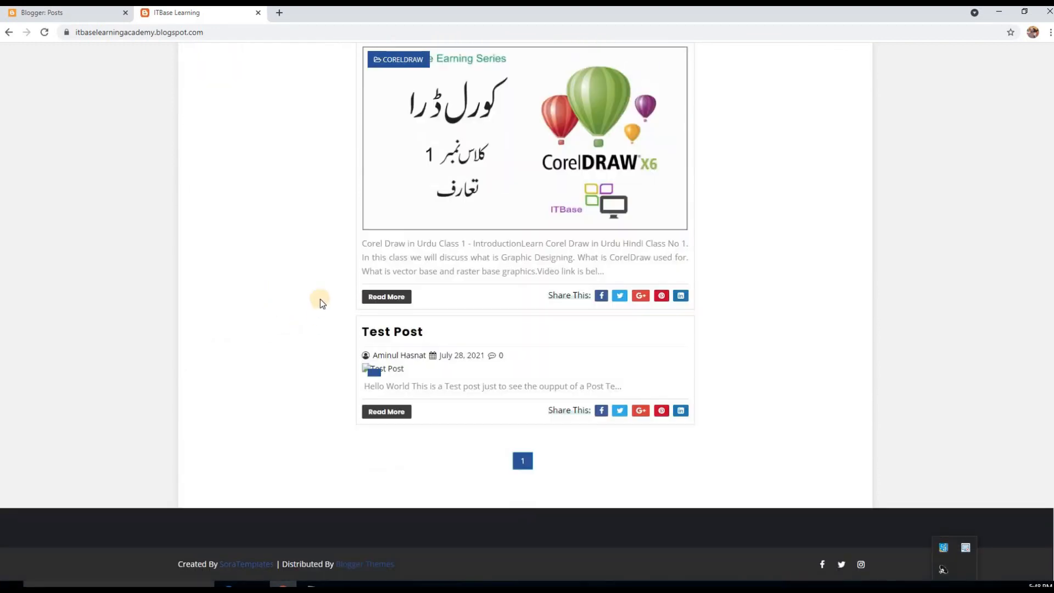
{"action": "scroll", "coordinate": [320, 299], "scroll_direction": "up", "scroll_amount": 10}
{"action": "scroll", "coordinate": [322, 299], "scroll_direction": "up", "scroll_amount": 13}
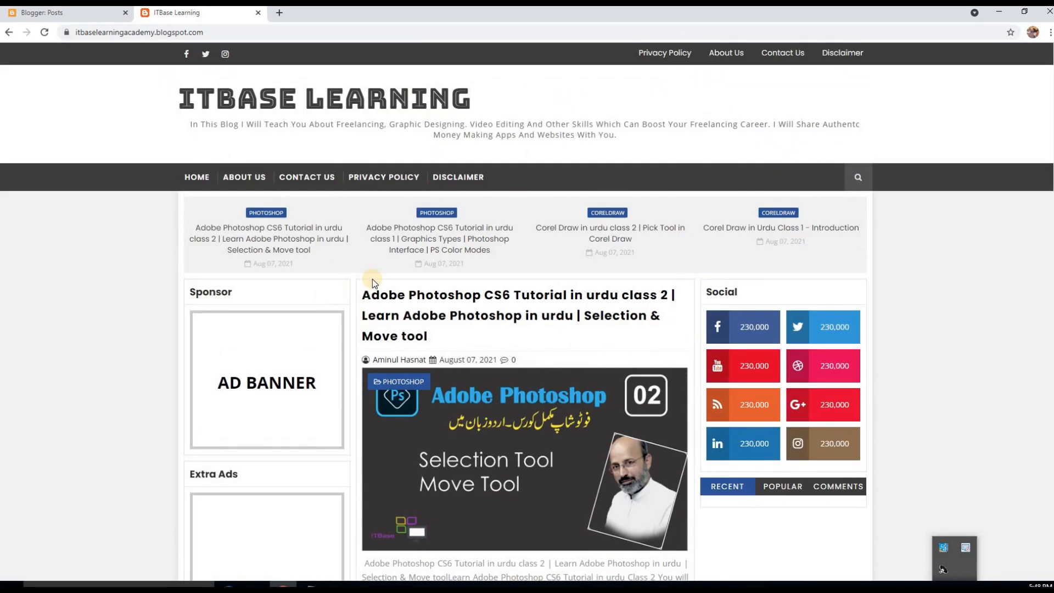
- Add a Labels gadget to Footer Widget(1) in the blog layout, listing all labels alphabetically, and save it
{"action": "left_click", "coordinate": [61, 14]}
{"action": "left_click", "coordinate": [45, 303]}
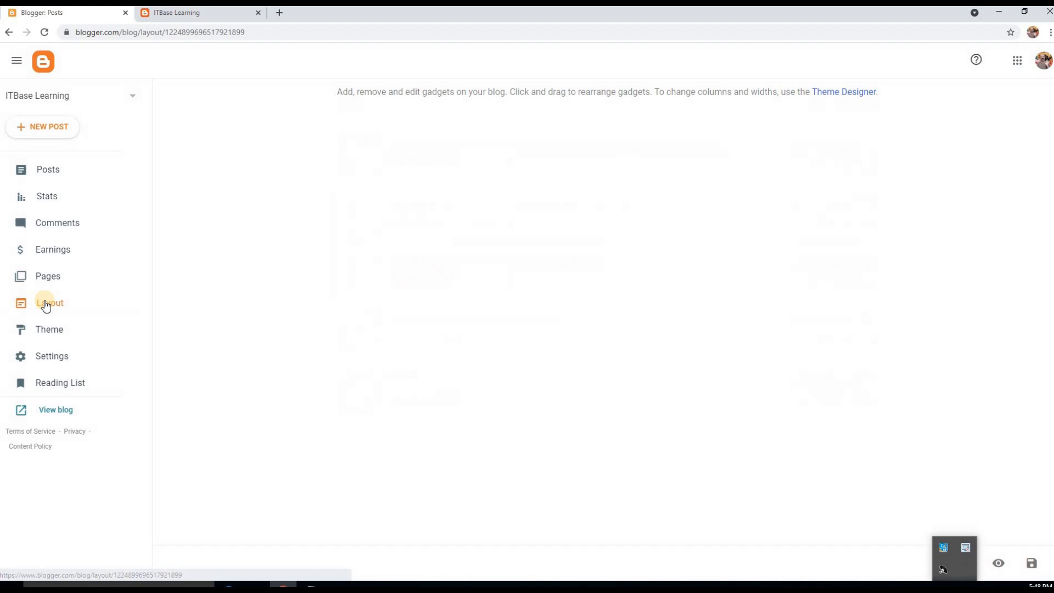
{"action": "scroll", "coordinate": [369, 304], "scroll_direction": "down", "scroll_amount": 10}
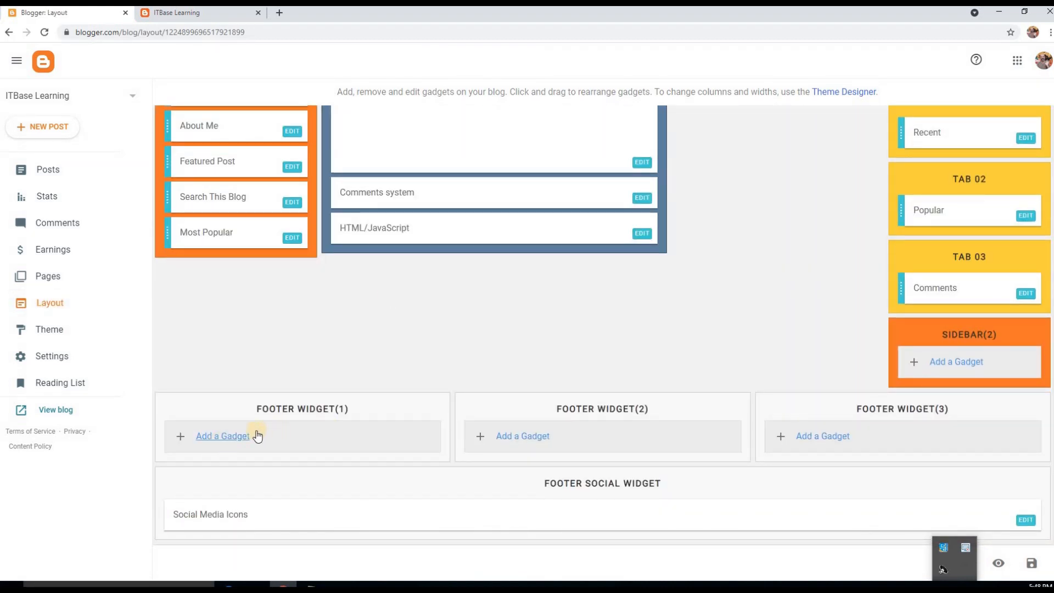
{"action": "left_click", "coordinate": [232, 436]}
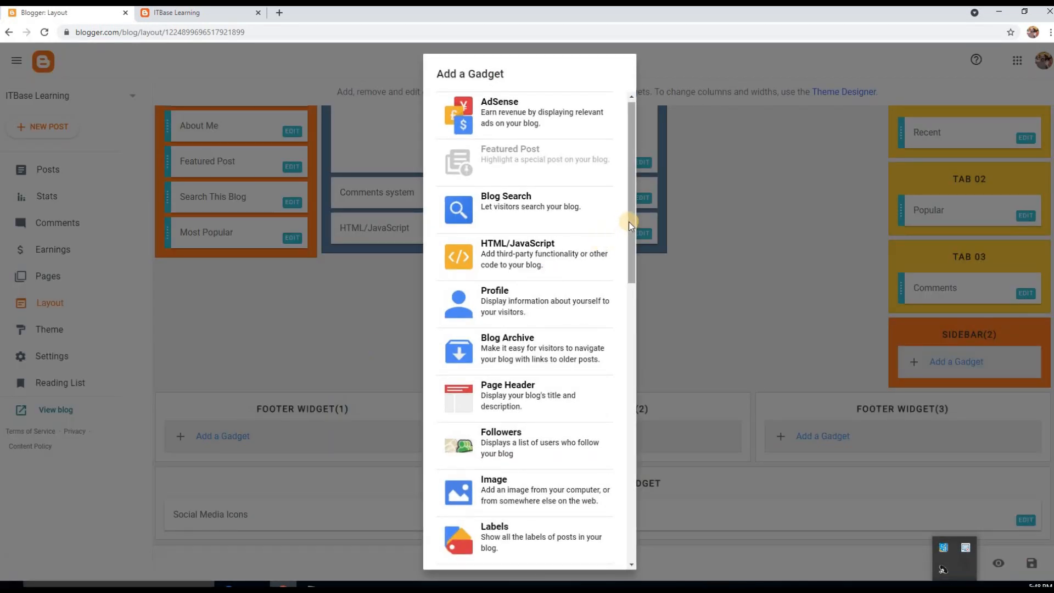
{"action": "left_click_drag", "start_coordinate": [628, 222], "coordinate": [630, 319]}
{"action": "left_click", "coordinate": [484, 287]}
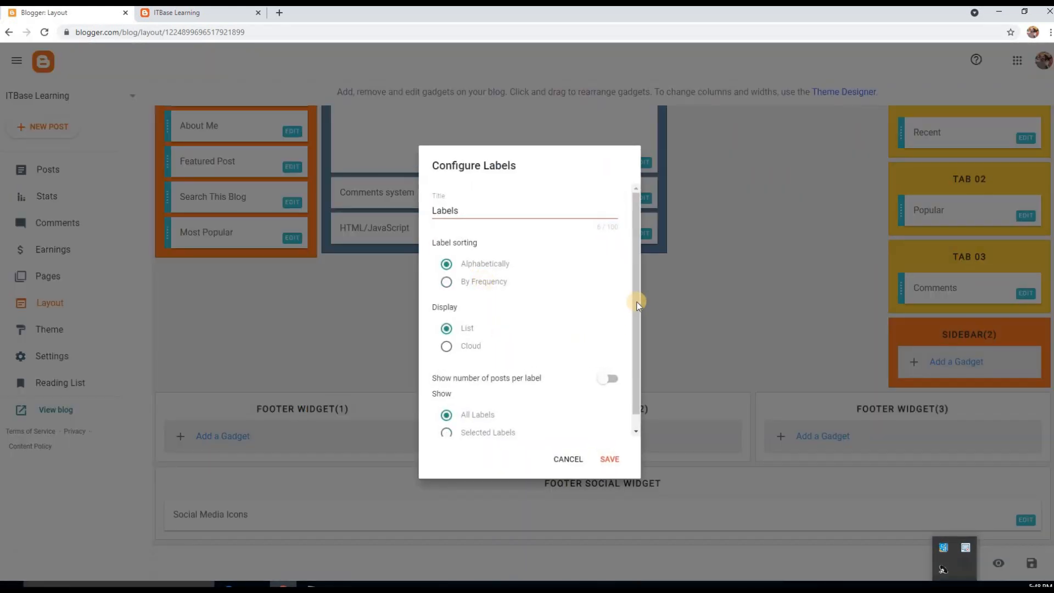
{"action": "left_click_drag", "start_coordinate": [633, 302], "coordinate": [634, 361]}
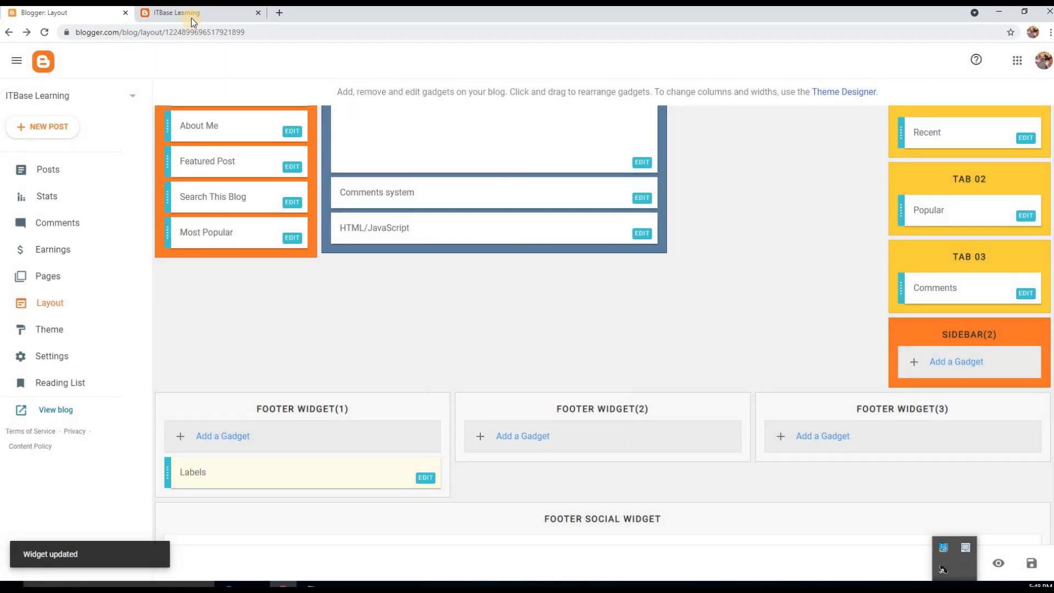
- Reload the live blog's home page and check the Labels section in the footer
{"action": "left_click", "coordinate": [190, 13]}
{"action": "left_click", "coordinate": [47, 32]}
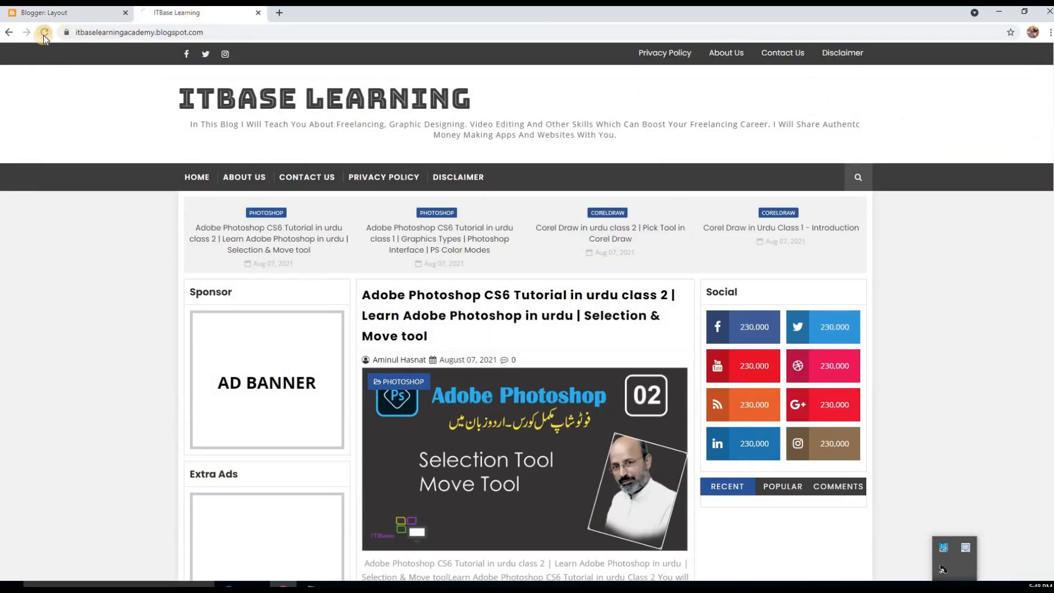
{"action": "scroll", "coordinate": [402, 301], "scroll_direction": "down", "scroll_amount": 15}
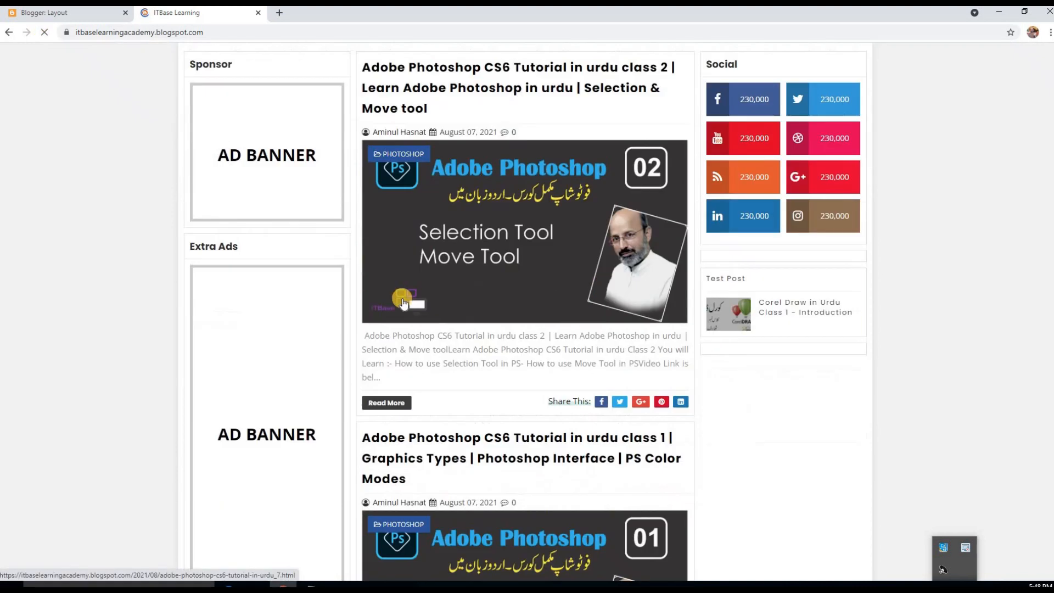
{"action": "scroll", "coordinate": [399, 304], "scroll_direction": "down", "scroll_amount": 10}
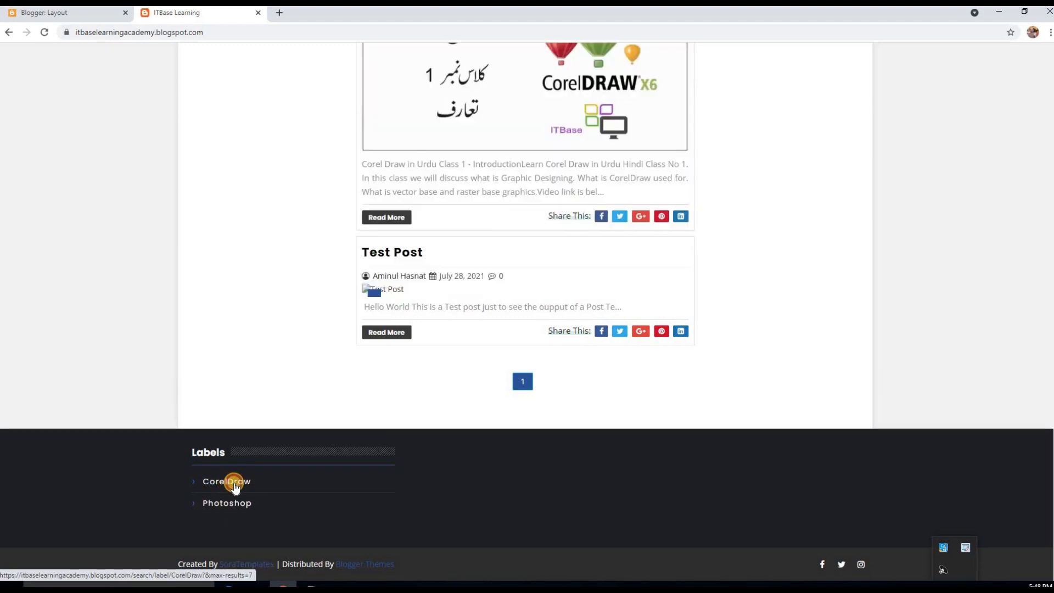
- Open the CorelDraw label from the blog footer and look through its posts
{"action": "left_click", "coordinate": [235, 482]}
{"action": "scroll", "coordinate": [514, 341], "scroll_direction": "down", "scroll_amount": 7}
{"action": "scroll", "coordinate": [515, 340], "scroll_direction": "down", "scroll_amount": 4}
{"action": "scroll", "coordinate": [515, 338], "scroll_direction": "up", "scroll_amount": 12}
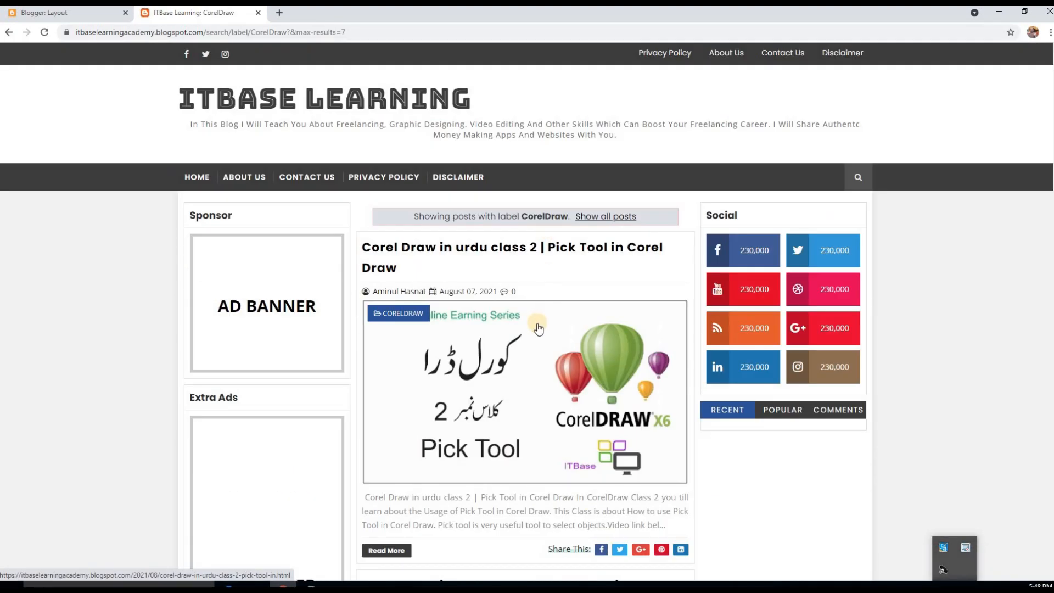
- Open the Photoshop label from the blog footer and look through its posts
{"action": "scroll", "coordinate": [536, 330], "scroll_direction": "down", "scroll_amount": 12}
{"action": "left_click", "coordinate": [224, 506]}
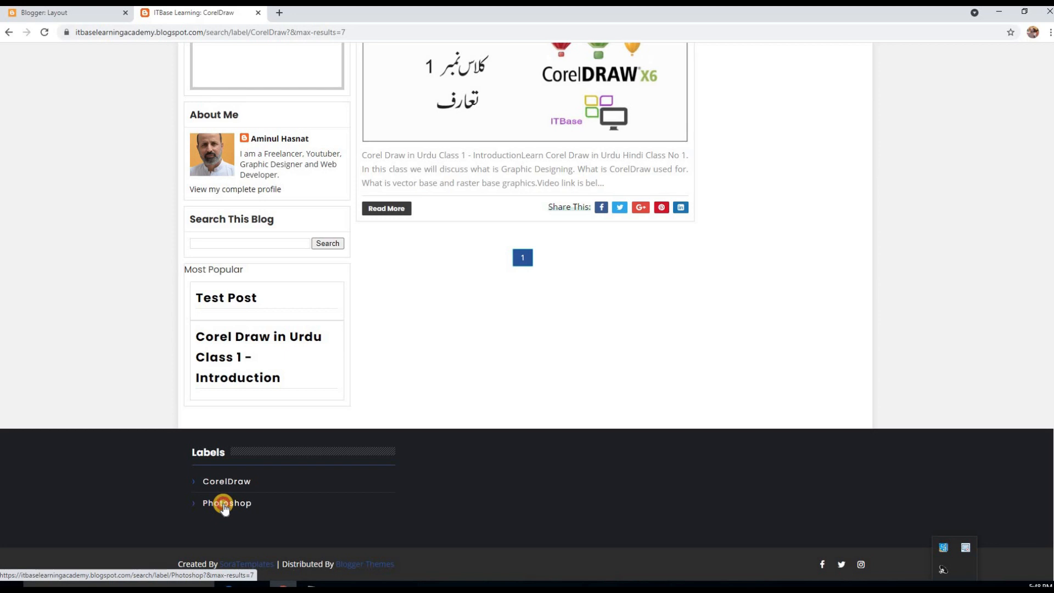
{"action": "scroll", "coordinate": [487, 319], "scroll_direction": "down", "scroll_amount": 12}
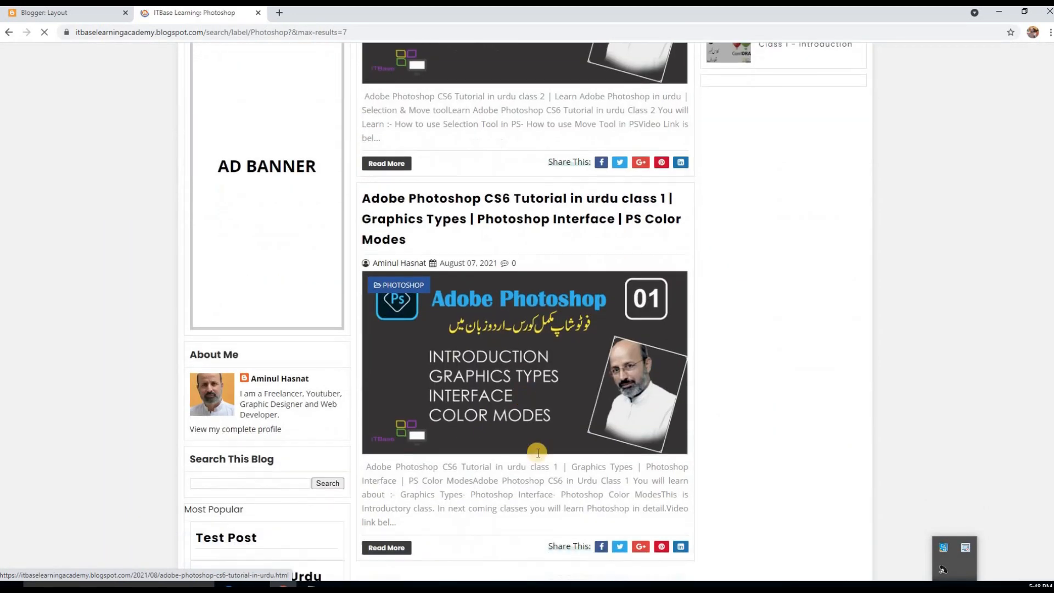
{"action": "scroll", "coordinate": [536, 449], "scroll_direction": "up", "scroll_amount": 12}
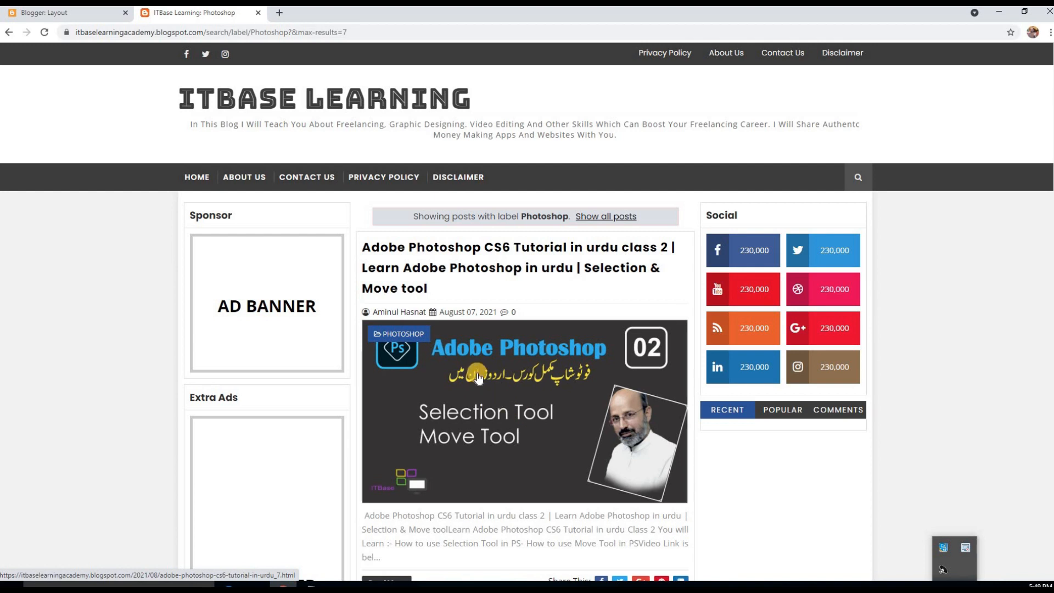
{"action": "scroll", "coordinate": [584, 254], "scroll_direction": "down", "scroll_amount": 15}
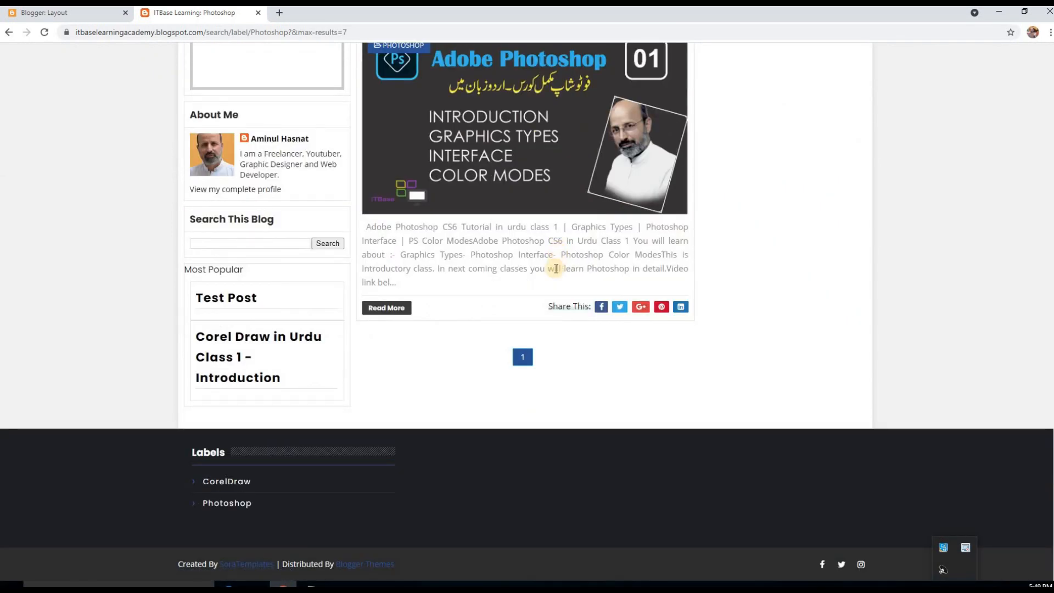
{"action": "scroll", "coordinate": [472, 301], "scroll_direction": "up", "scroll_amount": 15}
- Open the CorelDraw label page in a separate browser tab and compare it with the Photoshop label page
{"action": "scroll", "coordinate": [384, 329], "scroll_direction": "down", "scroll_amount": 15}
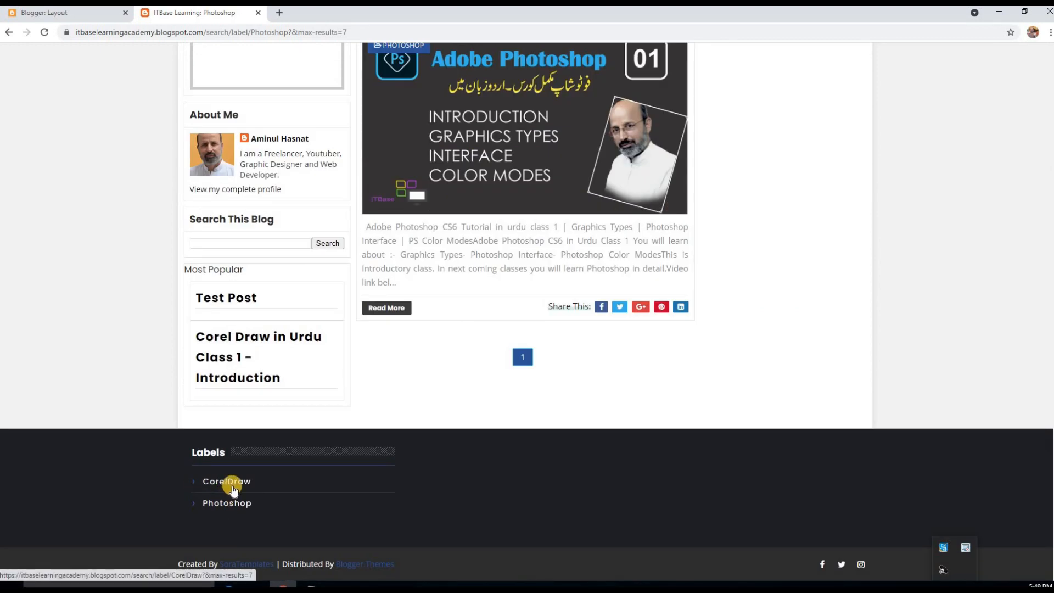
{"action": "right_click", "coordinate": [234, 482]}
{"action": "left_click", "coordinate": [278, 491]}
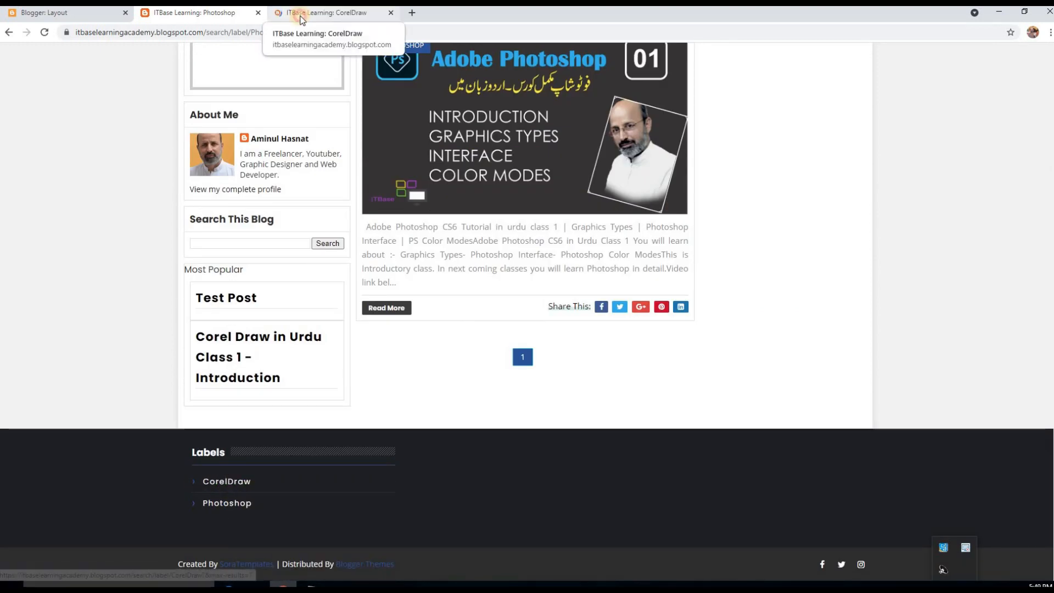
{"action": "left_click", "coordinate": [326, 12]}
{"action": "scroll", "coordinate": [506, 301], "scroll_direction": "down", "scroll_amount": 10}
{"action": "scroll", "coordinate": [506, 276], "scroll_direction": "up", "scroll_amount": 10}
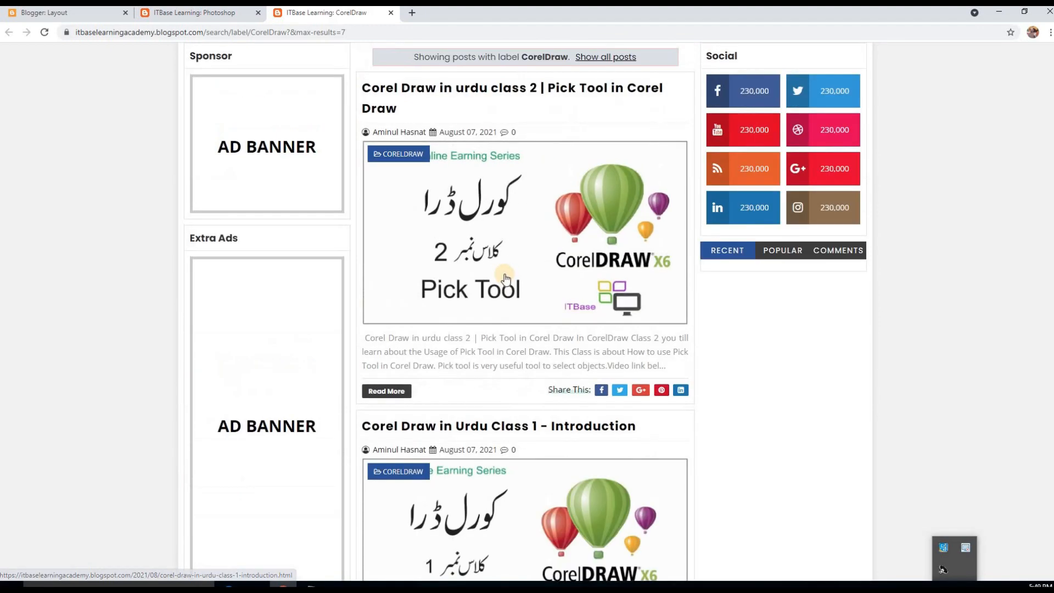
{"action": "left_click", "coordinate": [237, 16]}
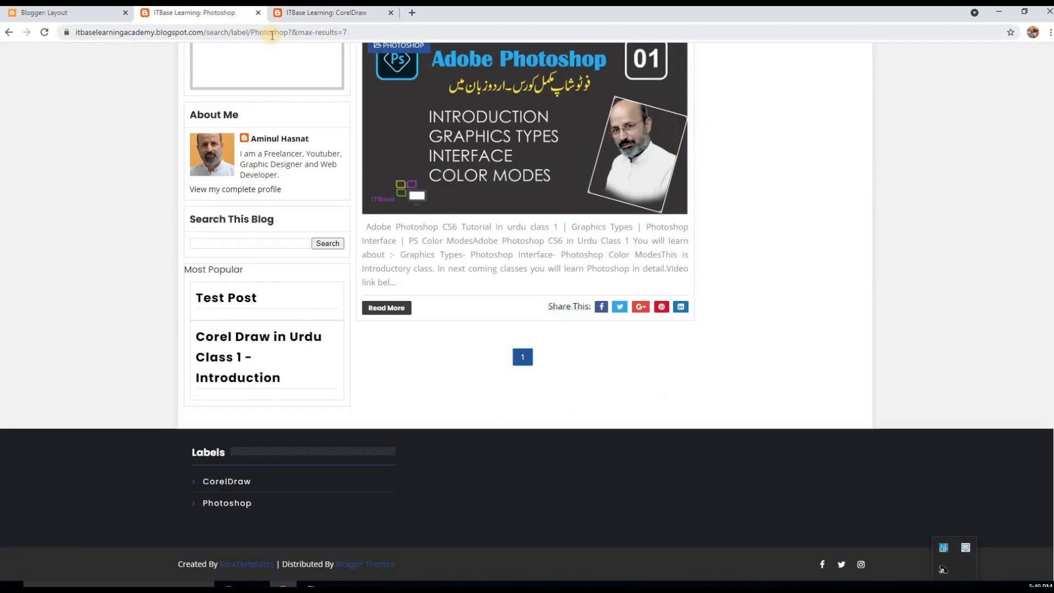
{"action": "left_click", "coordinate": [325, 13]}
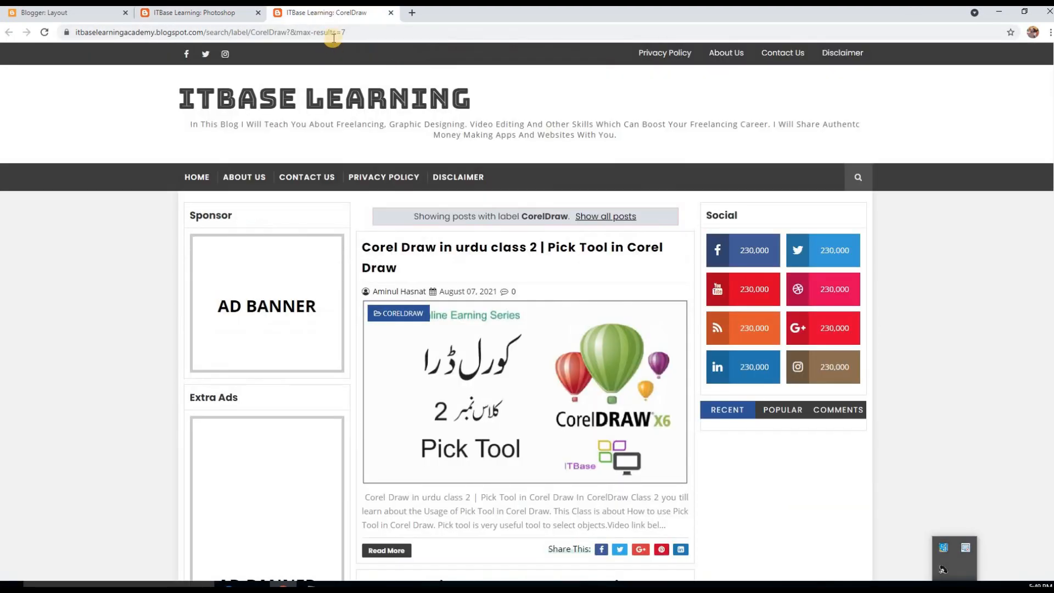
- Check the upper sections of the Blogger layout, and return to the start of the Photoshop label page
{"action": "left_click", "coordinate": [88, 14]}
{"action": "scroll", "coordinate": [392, 328], "scroll_direction": "up", "scroll_amount": 10}
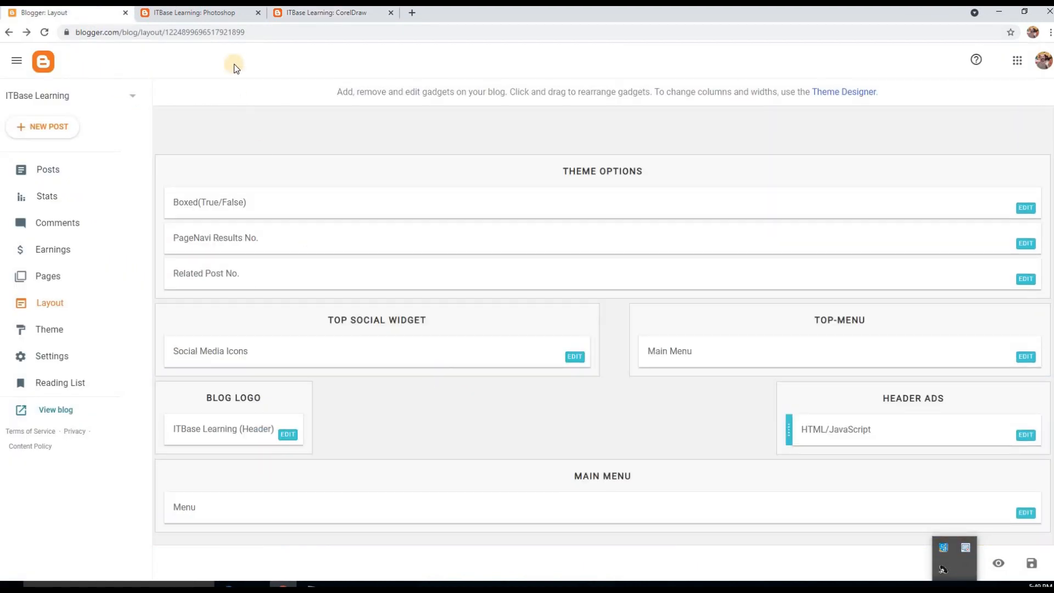
{"action": "left_click", "coordinate": [220, 12]}
{"action": "scroll", "coordinate": [603, 328], "scroll_direction": "up", "scroll_amount": 10}
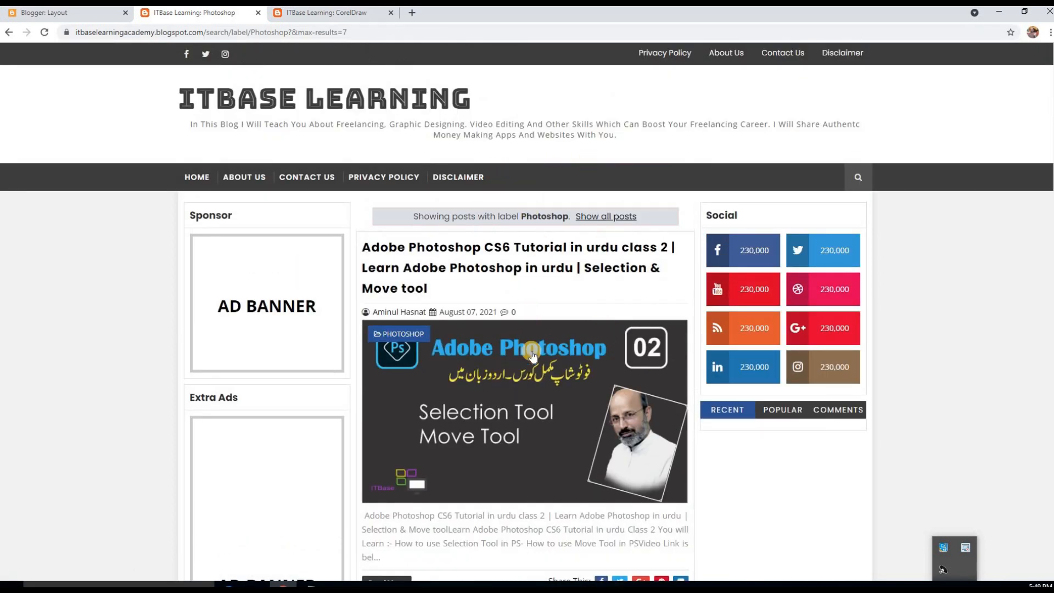
{"action": "scroll", "coordinate": [531, 354], "scroll_direction": "down", "scroll_amount": 1}
{"action": "scroll", "coordinate": [543, 208], "scroll_direction": "up", "scroll_amount": 1}
{"action": "scroll", "coordinate": [601, 384], "scroll_direction": "down", "scroll_amount": 5}
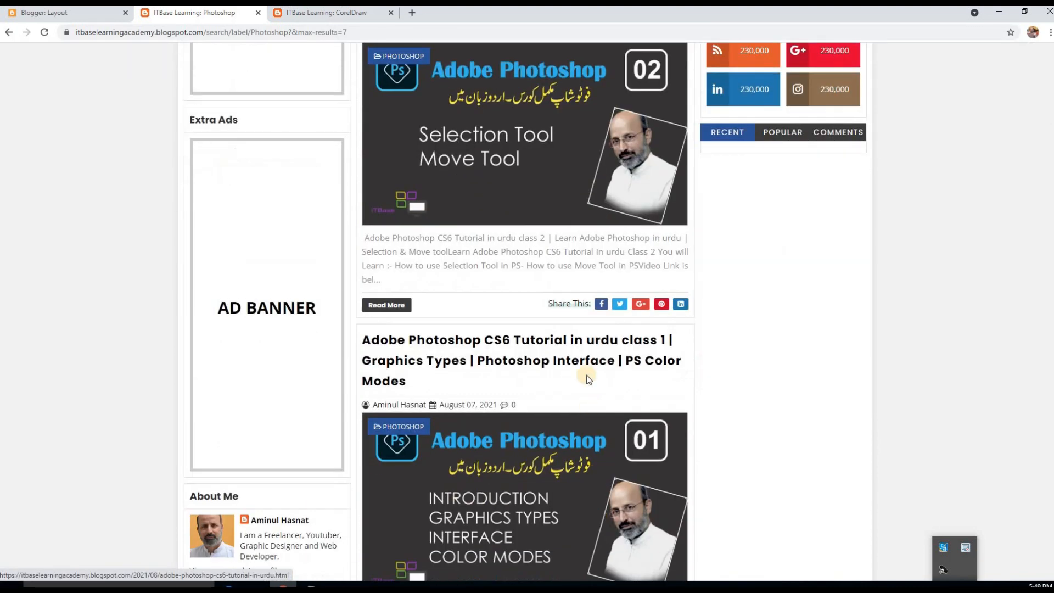
{"action": "scroll", "coordinate": [583, 362], "scroll_direction": "up", "scroll_amount": 5}
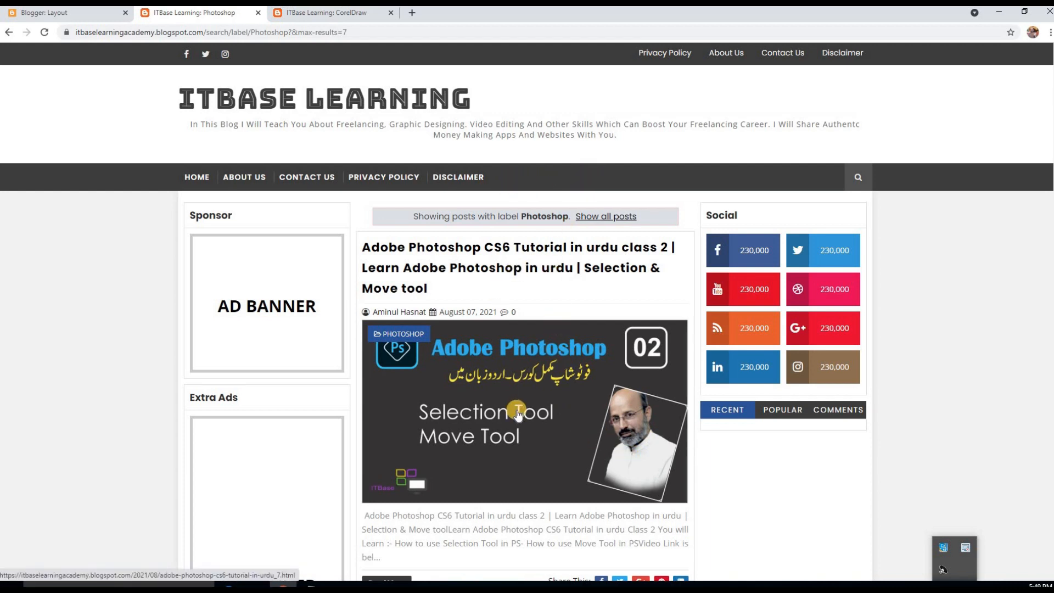
- Open the Main Menu's Menu link list in the Blogger layout and move the Contact Us item below Disclaimer
{"action": "left_click", "coordinate": [55, 13]}
{"action": "scroll", "coordinate": [426, 428], "scroll_direction": "down", "scroll_amount": 3}
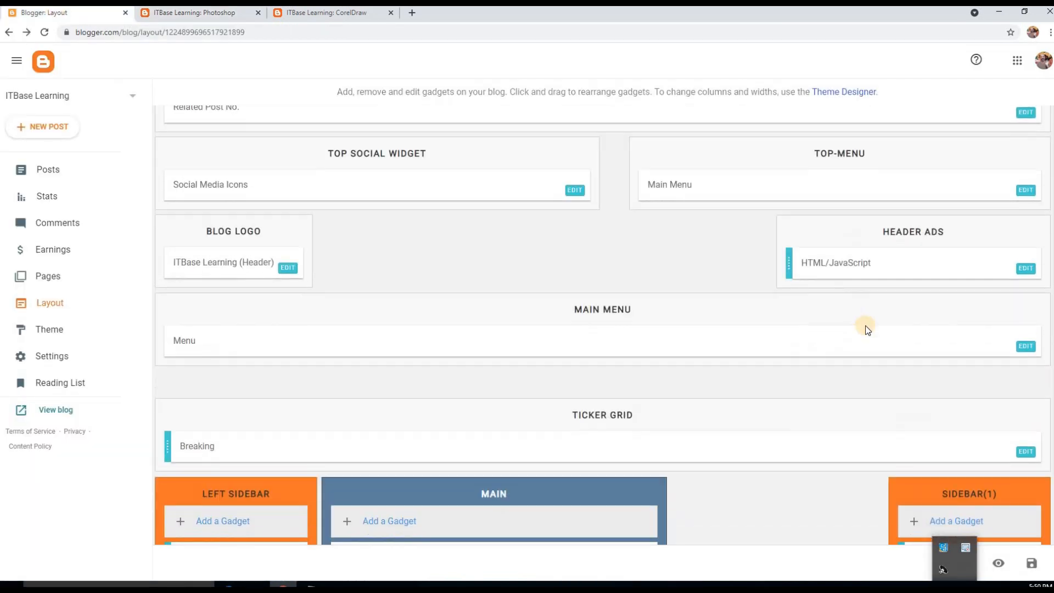
{"action": "left_click", "coordinate": [1025, 346]}
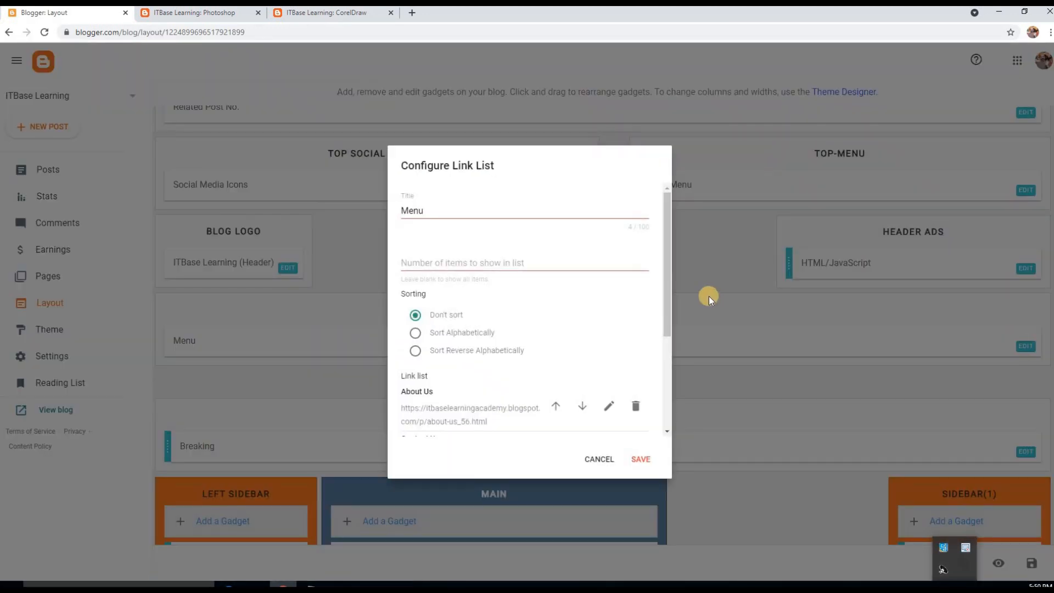
{"action": "scroll", "coordinate": [660, 358], "scroll_direction": "down", "scroll_amount": 1}
{"action": "scroll", "coordinate": [660, 357], "scroll_direction": "down", "scroll_amount": 2}
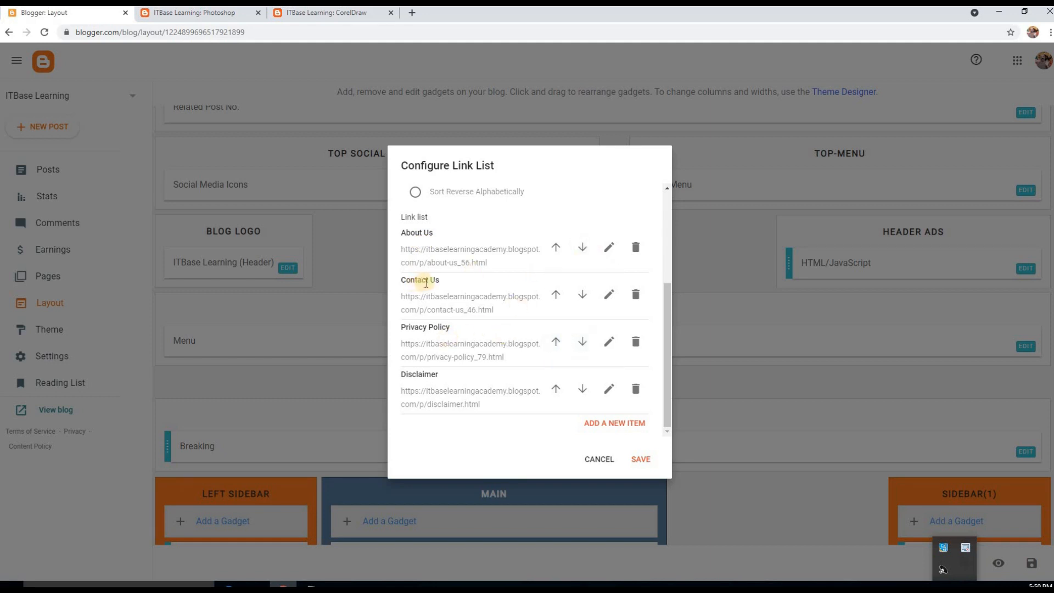
{"action": "left_click", "coordinate": [583, 297]}
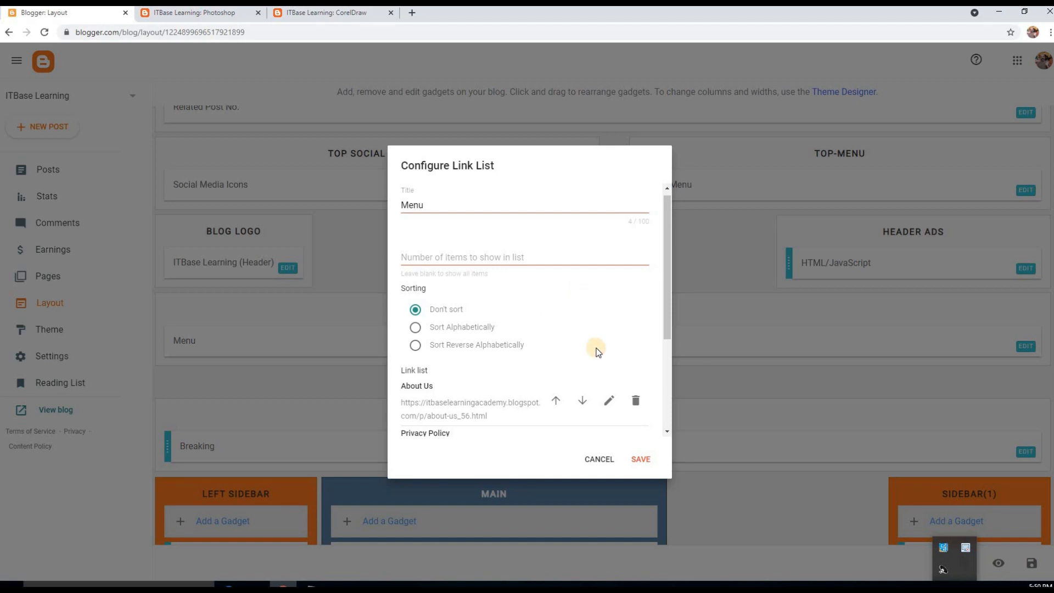
{"action": "scroll", "coordinate": [597, 346], "scroll_direction": "down", "scroll_amount": 3}
{"action": "left_click", "coordinate": [580, 343]}
{"action": "scroll", "coordinate": [577, 345], "scroll_direction": "down", "scroll_amount": 3}
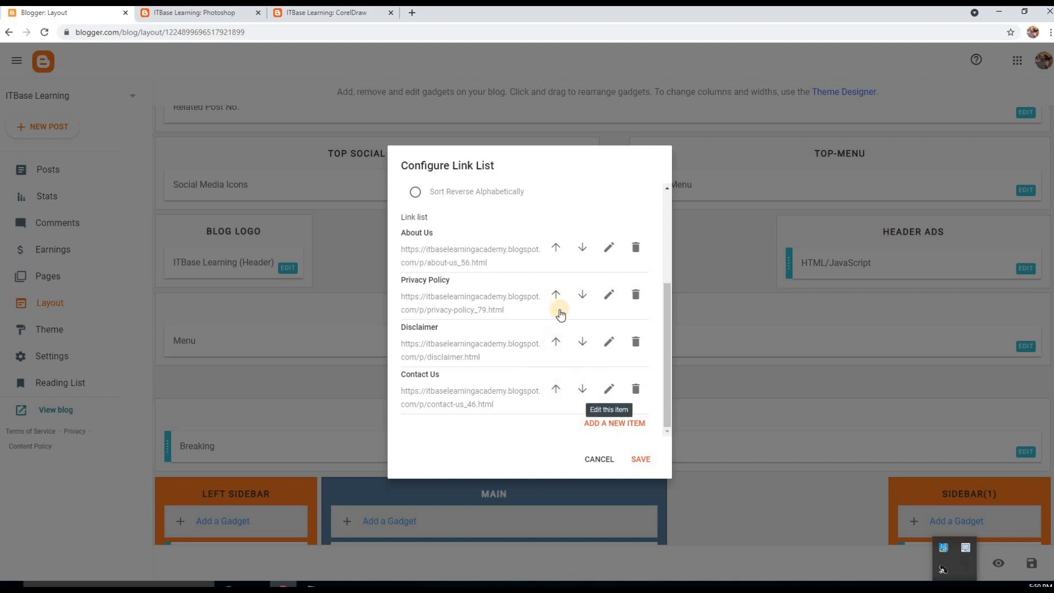
- Add a new link item to the Menu list and enter CorelDraw as its site name
{"action": "left_click", "coordinate": [624, 423]}
{"action": "left_click_drag", "start_coordinate": [667, 317], "coordinate": [656, 380]}
{"action": "left_click", "coordinate": [442, 257]}
{"action": "type", "text": "Core"}
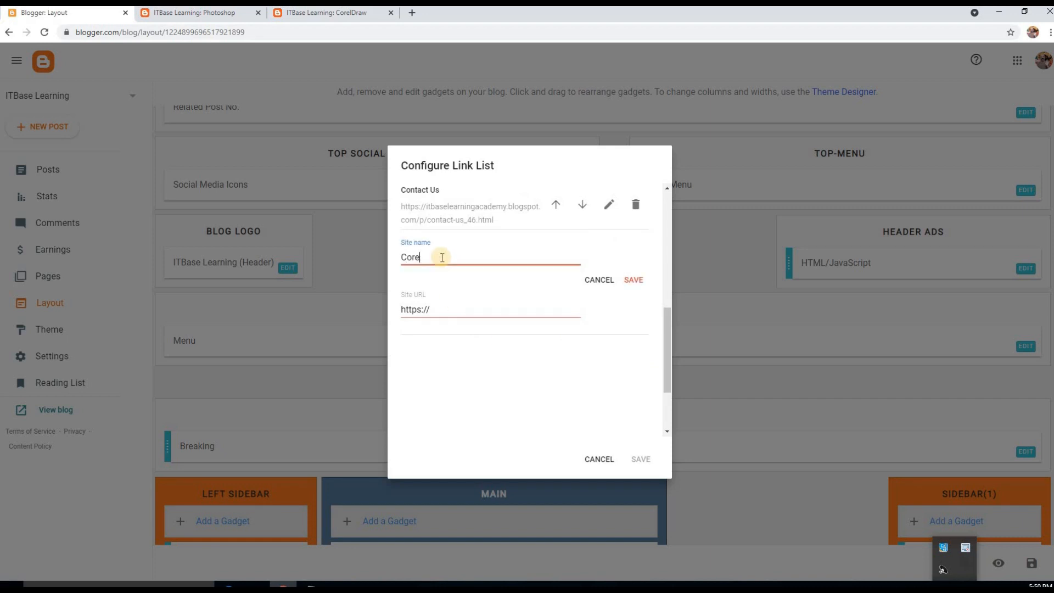
{"action": "type", "text": "lDraw"}
- Replace the new item's site URL with the copied address of the CorelDraw label page and save the item
{"action": "left_click_drag", "start_coordinate": [430, 308], "coordinate": [399, 311]}
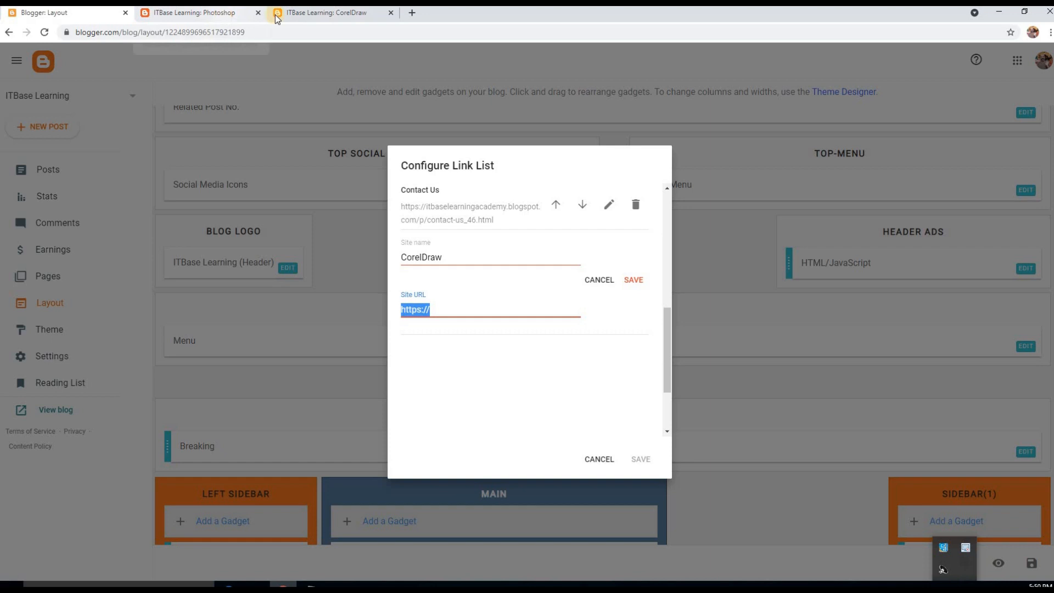
{"action": "left_click", "coordinate": [312, 12]}
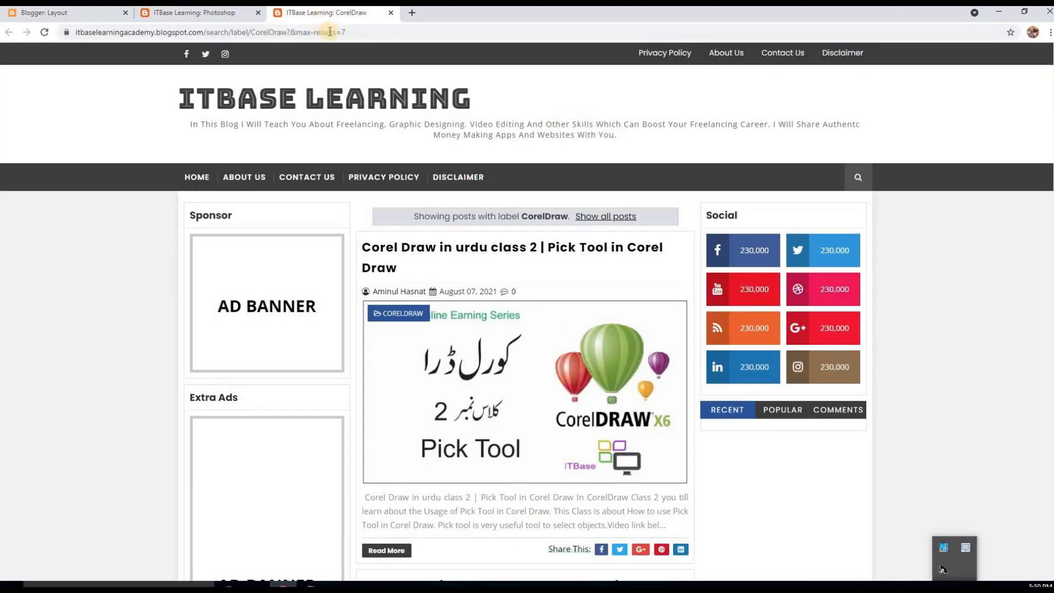
{"action": "left_click", "coordinate": [302, 34]}
{"action": "right_click", "coordinate": [302, 34]}
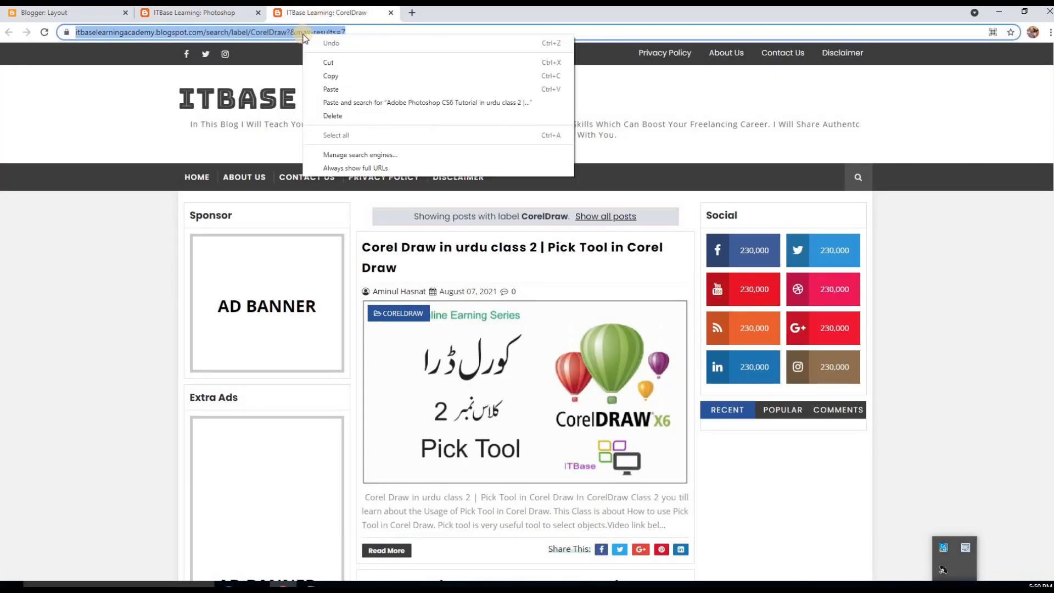
{"action": "left_click", "coordinate": [331, 75]}
{"action": "left_click", "coordinate": [71, 12]}
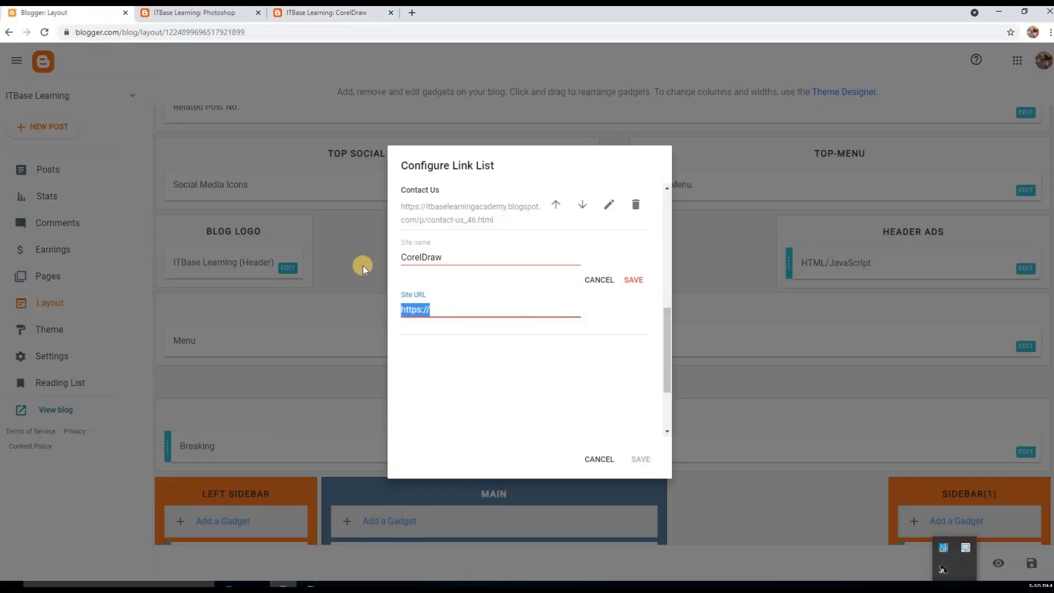
{"action": "right_click", "coordinate": [408, 311]}
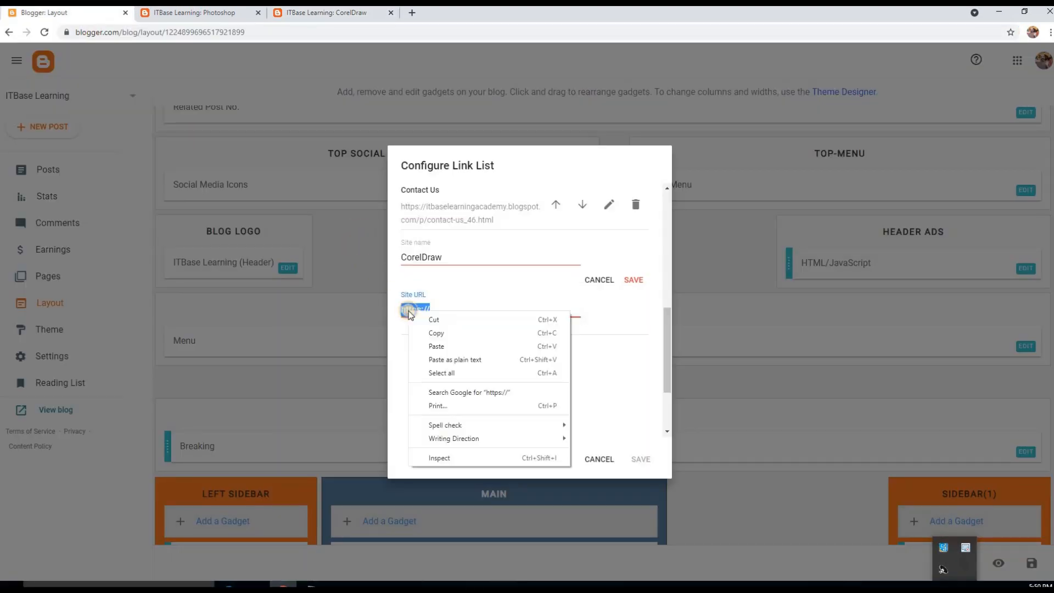
{"action": "left_click", "coordinate": [434, 347]}
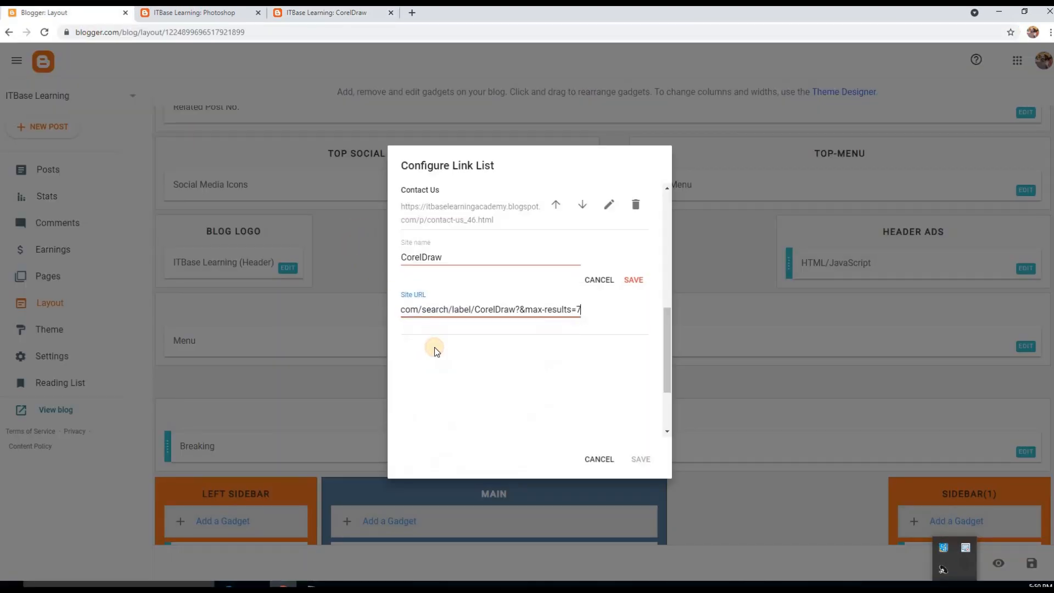
{"action": "left_click", "coordinate": [633, 280]}
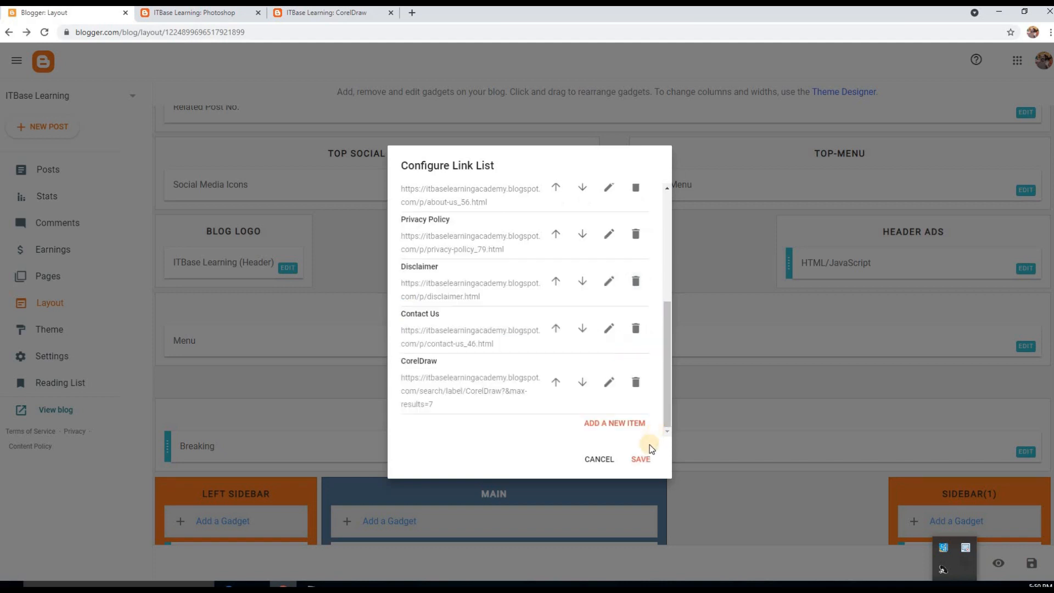
- Add another link item to the Menu list with the site name Photoshop
{"action": "left_click", "coordinate": [610, 427]}
{"action": "scroll", "coordinate": [667, 373], "scroll_direction": "down", "scroll_amount": 3}
{"action": "left_click", "coordinate": [421, 258]}
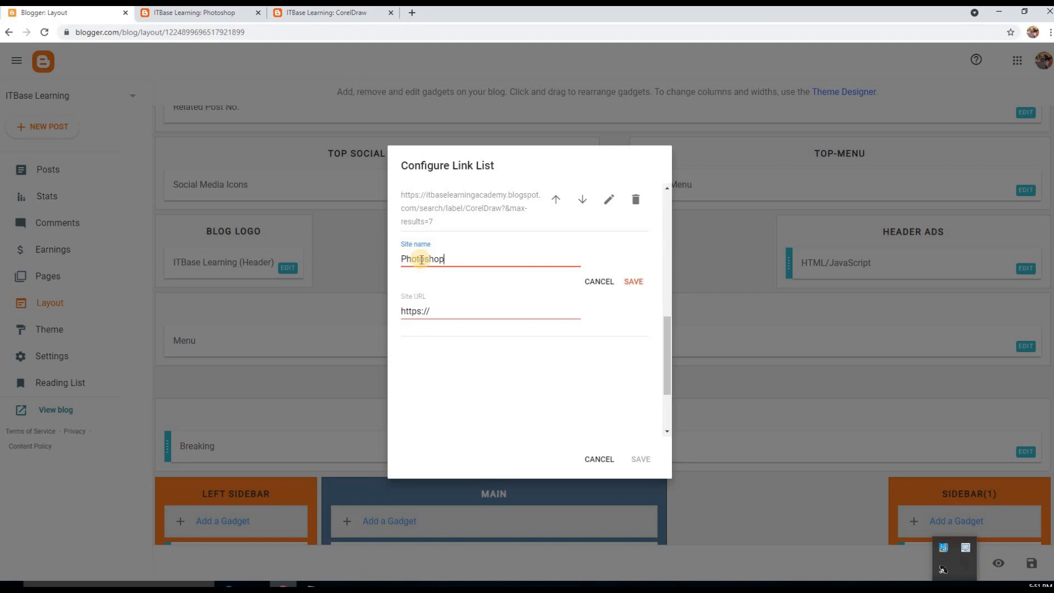
{"action": "type", "text": "Photoshop"}
- Use the Photoshop label page's copied address as the item's site URL, and save the item and the Menu link list
{"action": "left_click", "coordinate": [242, 12]}
{"action": "left_click", "coordinate": [261, 30]}
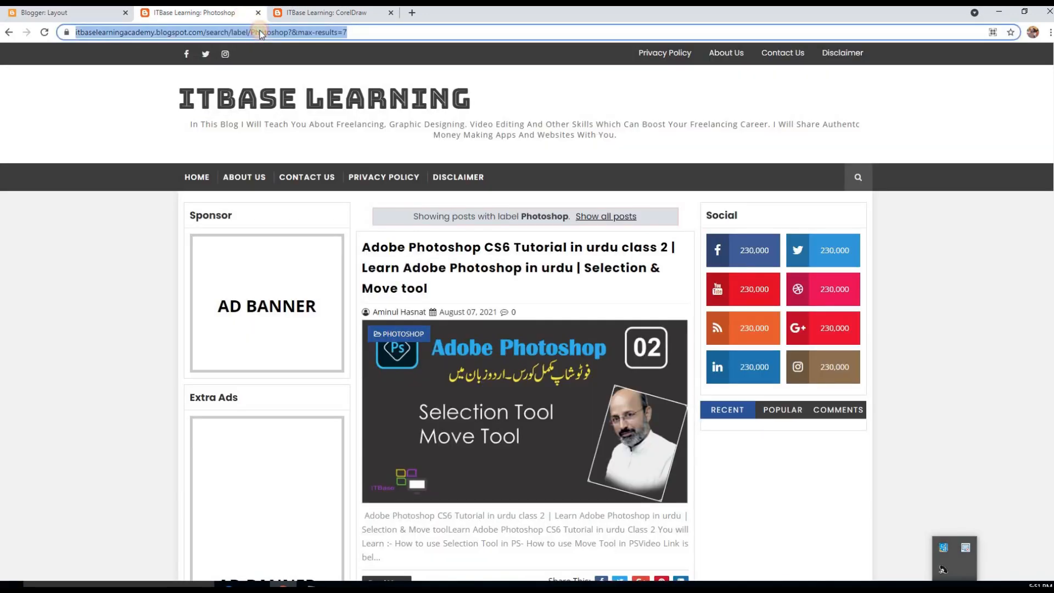
{"action": "right_click", "coordinate": [260, 30]}
{"action": "left_click", "coordinate": [275, 71]}
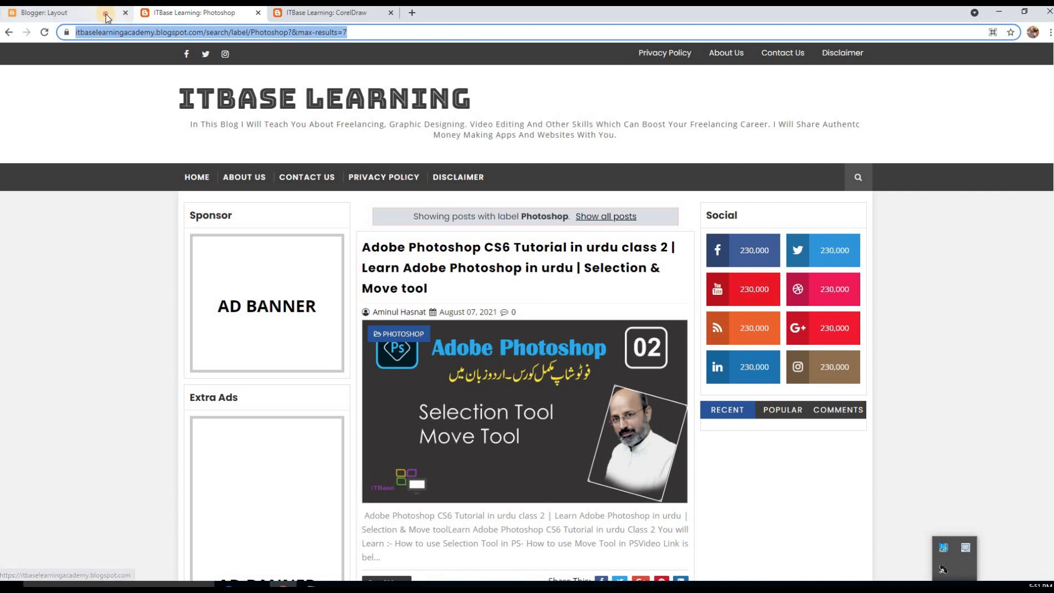
{"action": "left_click", "coordinate": [105, 13]}
{"action": "left_click_drag", "start_coordinate": [434, 311], "coordinate": [400, 311]}
{"action": "right_click", "coordinate": [414, 313]}
{"action": "left_click", "coordinate": [433, 344]}
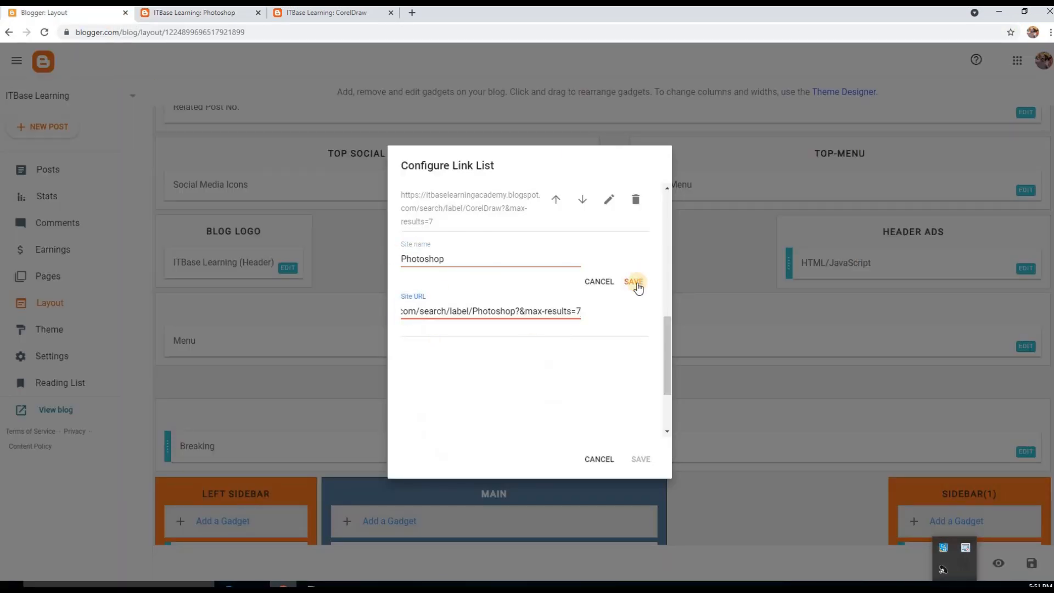
{"action": "left_click", "coordinate": [632, 281]}
{"action": "left_click", "coordinate": [642, 460]}
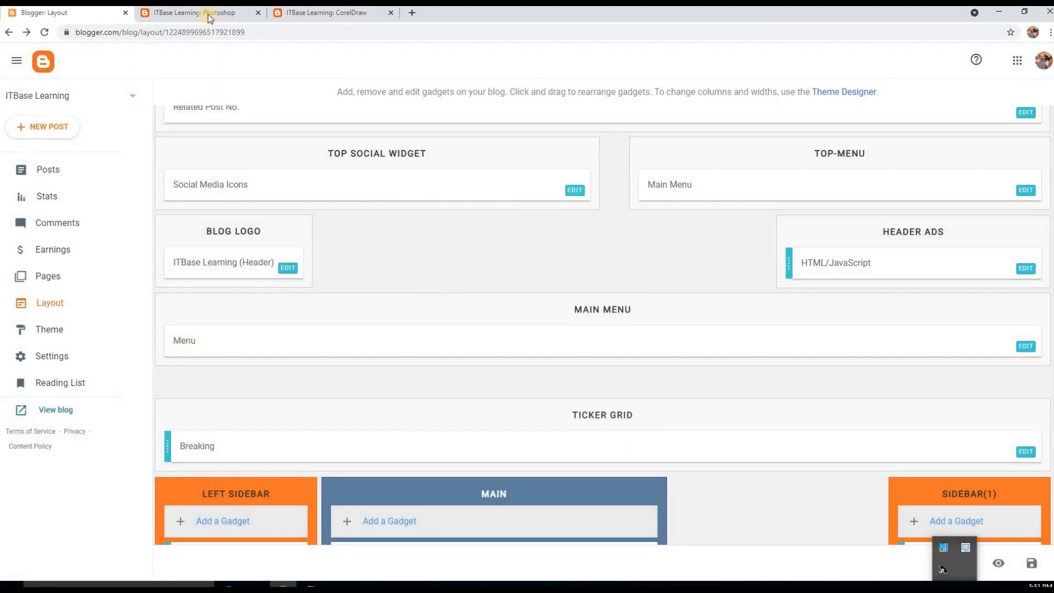
- Reload the blog and check the posts opened by the CorelDraw and Photoshop links in the main menu
{"action": "left_click", "coordinate": [195, 12]}
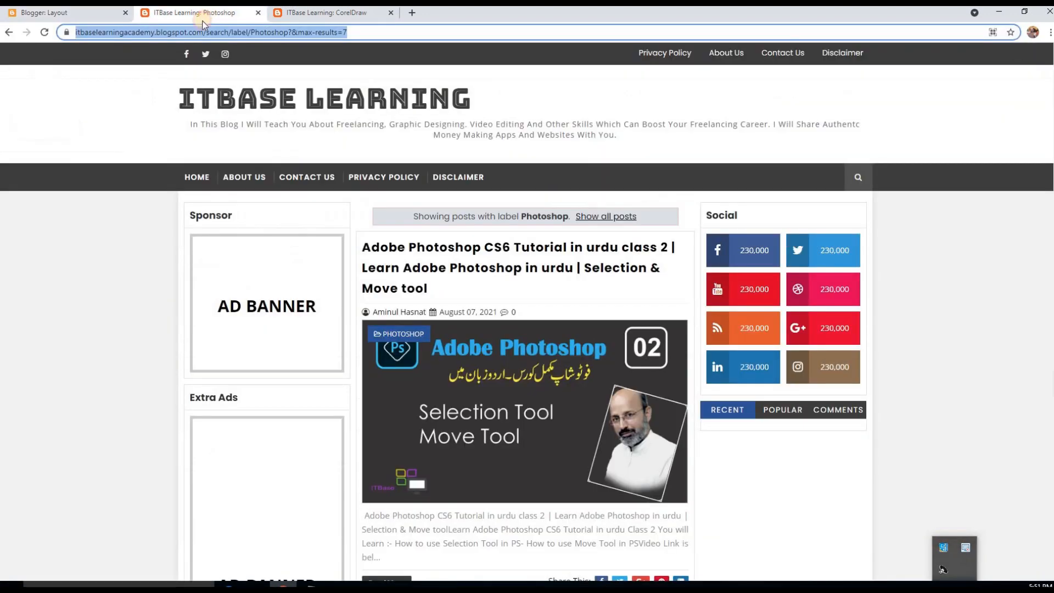
{"action": "left_click", "coordinate": [45, 33]}
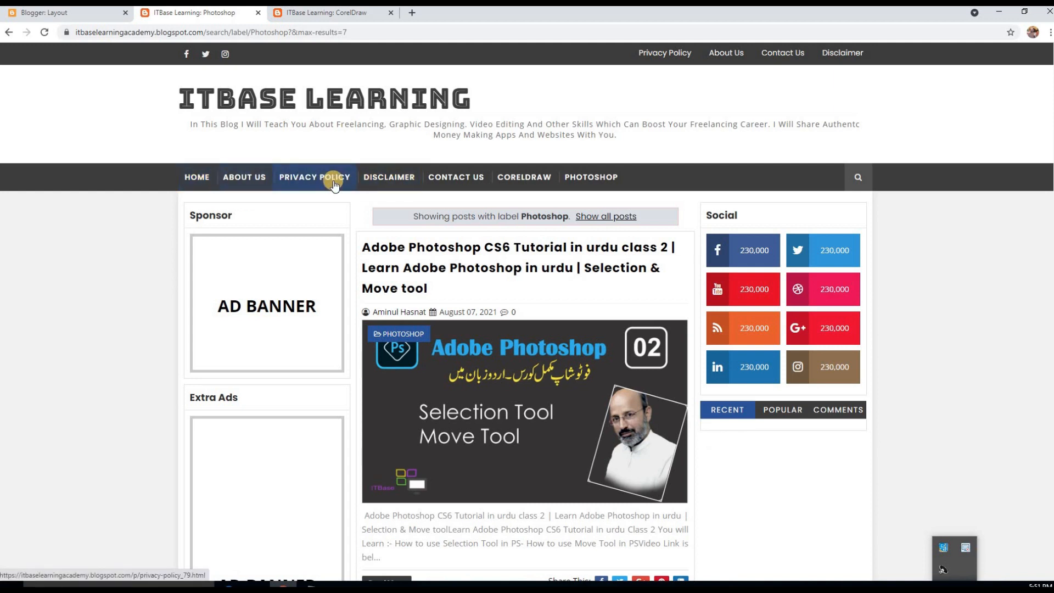
{"action": "left_click", "coordinate": [532, 181]}
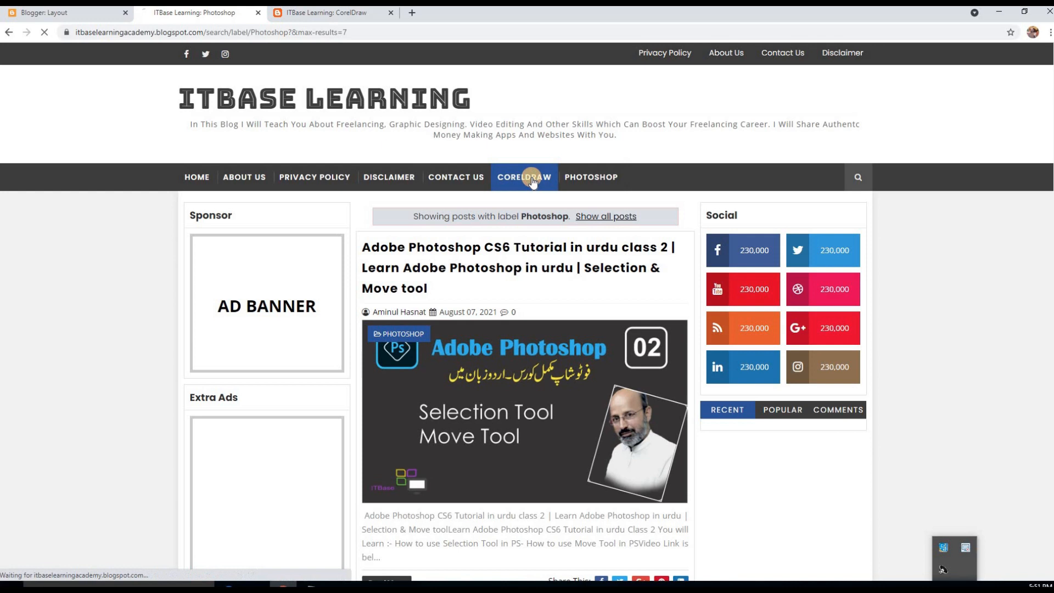
{"action": "scroll", "coordinate": [511, 285], "scroll_direction": "down", "scroll_amount": 10}
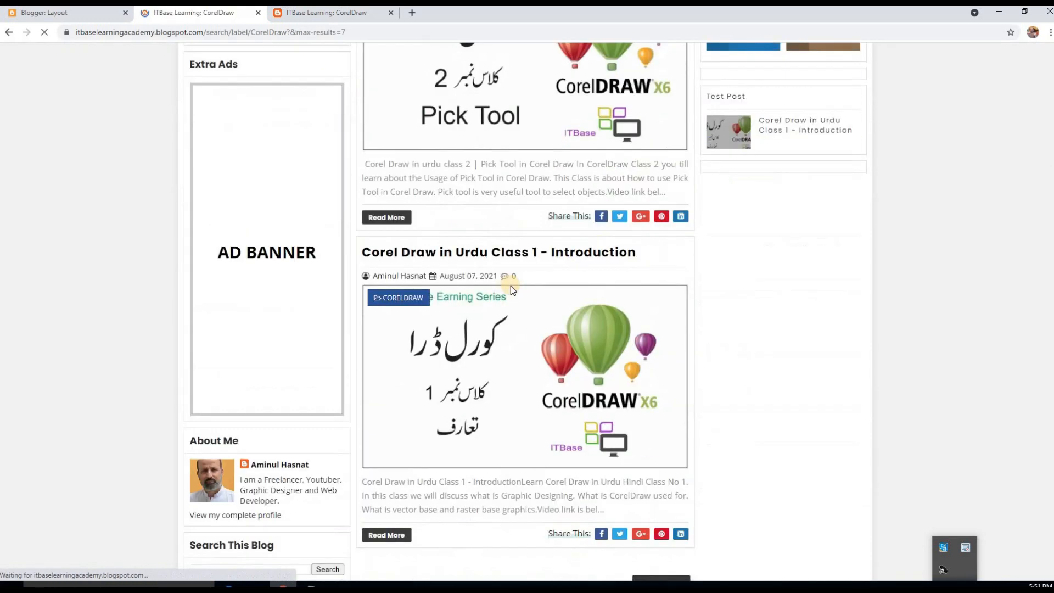
{"action": "scroll", "coordinate": [510, 285], "scroll_direction": "up", "scroll_amount": 10}
{"action": "left_click", "coordinate": [587, 176]}
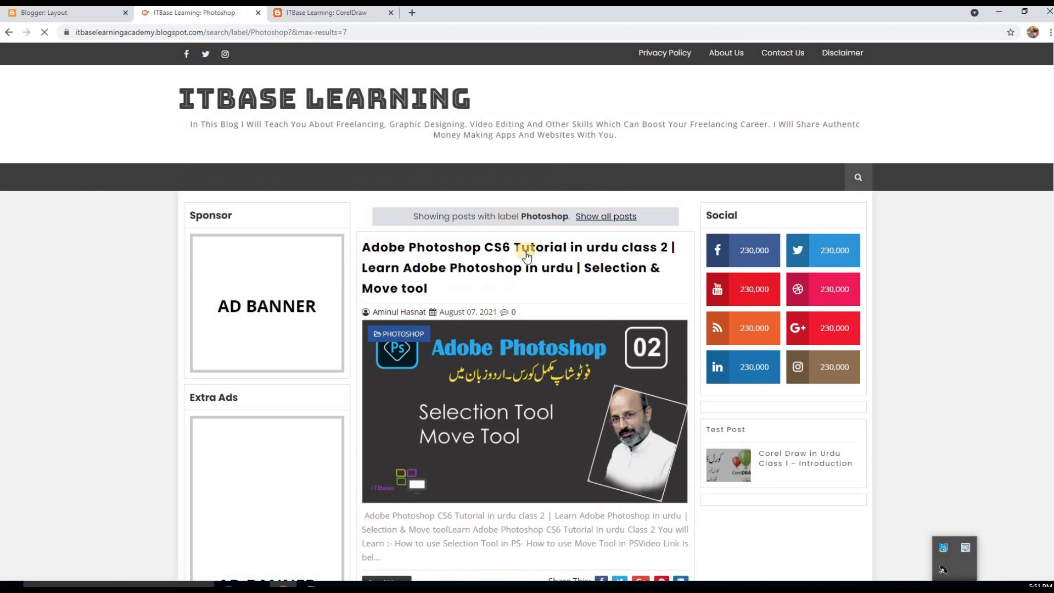
{"action": "scroll", "coordinate": [520, 254], "scroll_direction": "down", "scroll_amount": 12}
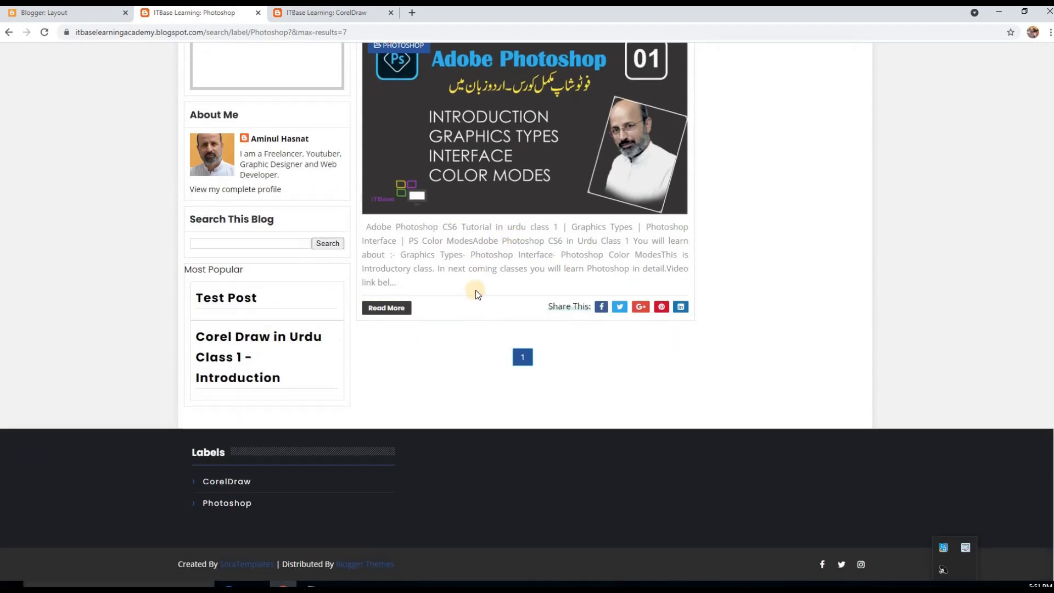
{"action": "scroll", "coordinate": [478, 285], "scroll_direction": "up", "scroll_amount": 1}
{"action": "scroll", "coordinate": [478, 284], "scroll_direction": "up", "scroll_amount": 11}
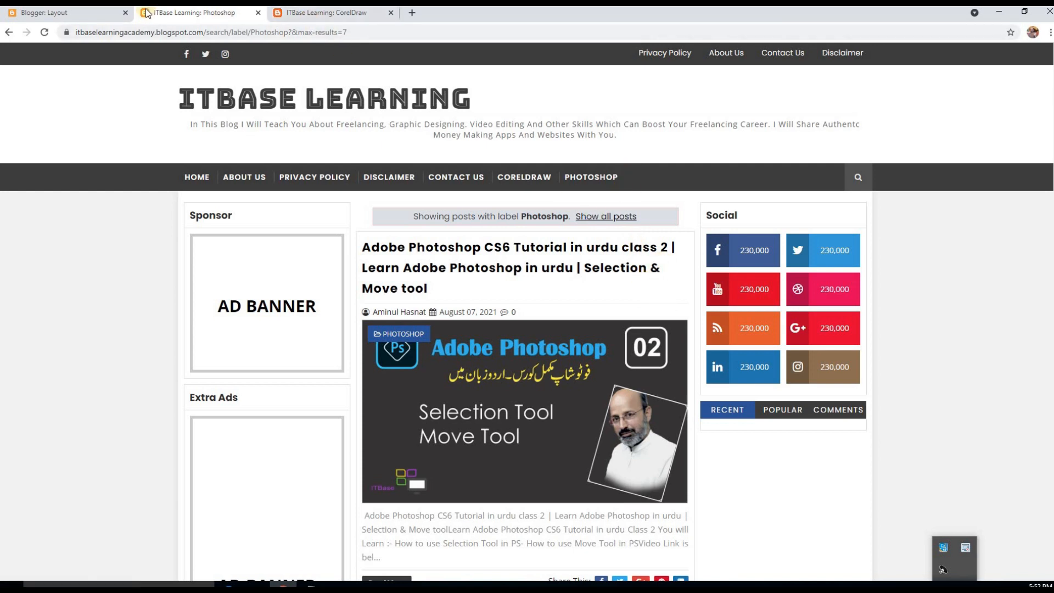
- Reopen the Main Menu's link list in the Blogger layout and delete the CorelDraw and Photoshop items
{"action": "left_click", "coordinate": [54, 13]}
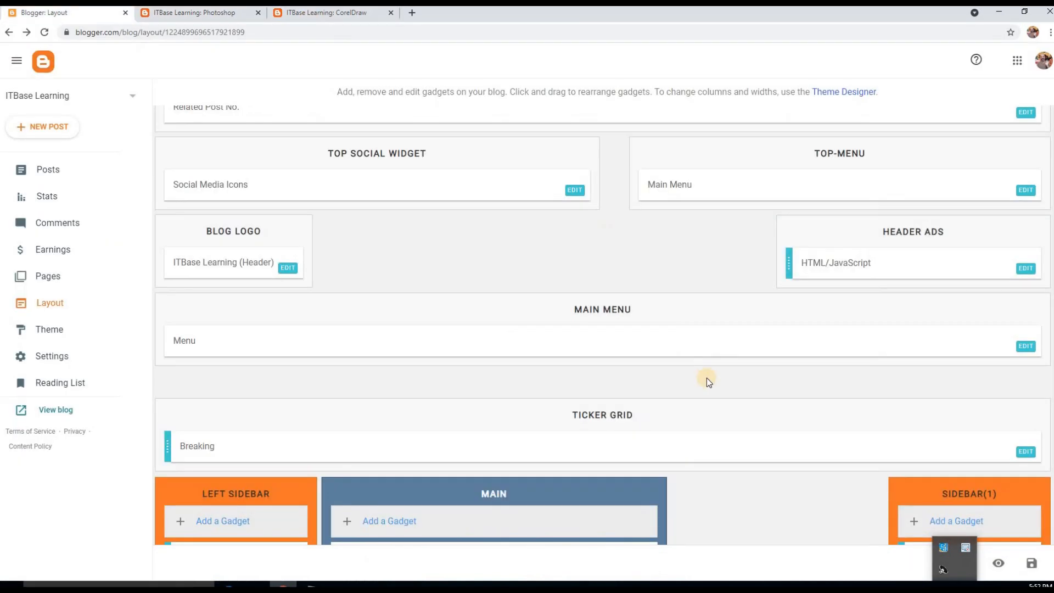
{"action": "left_click", "coordinate": [1025, 349]}
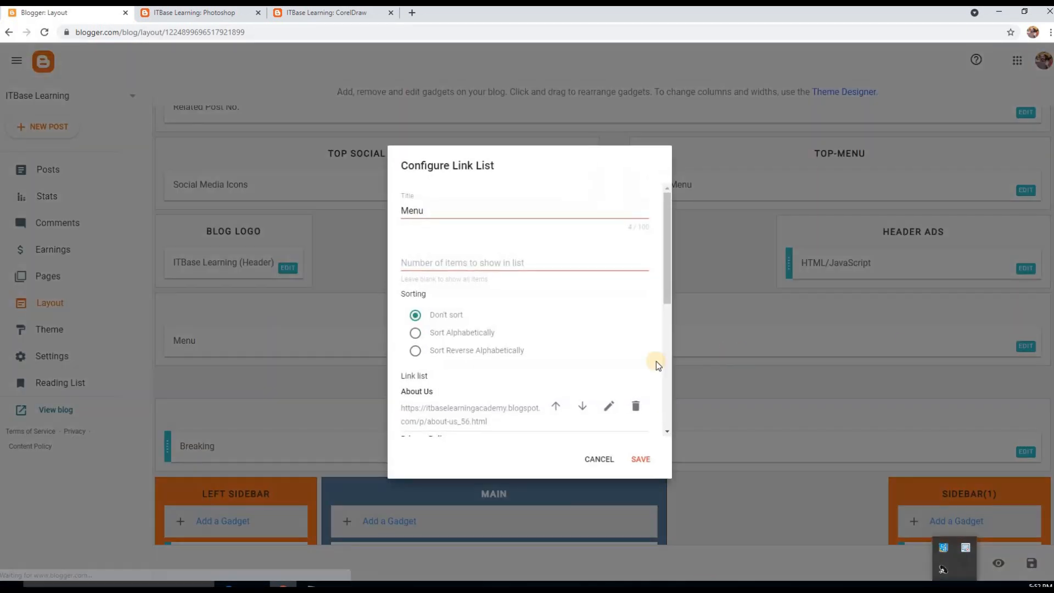
{"action": "left_click_drag", "start_coordinate": [667, 285], "coordinate": [661, 422]}
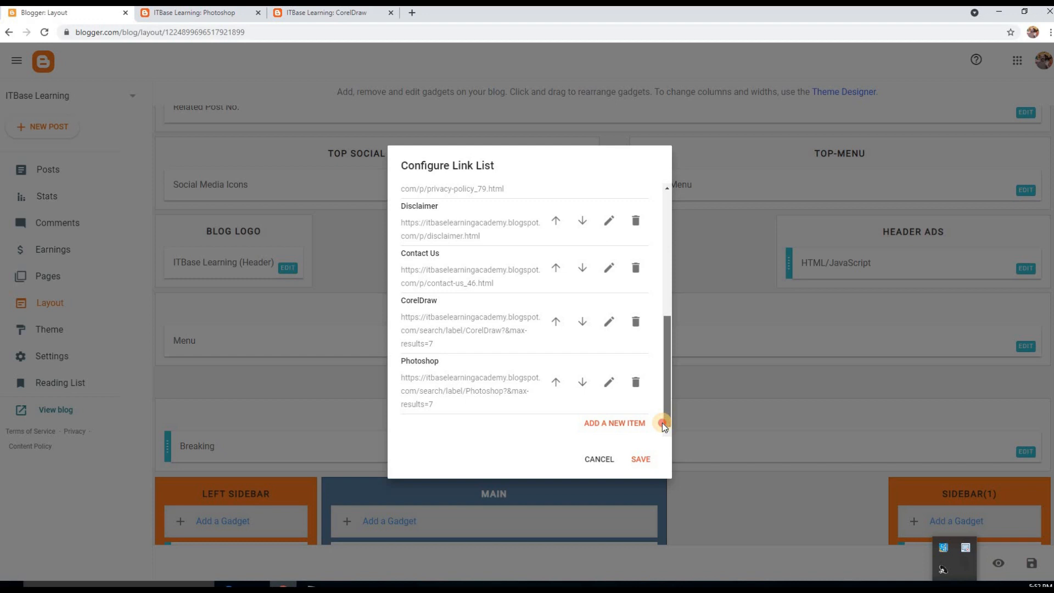
{"action": "left_click", "coordinate": [635, 327]}
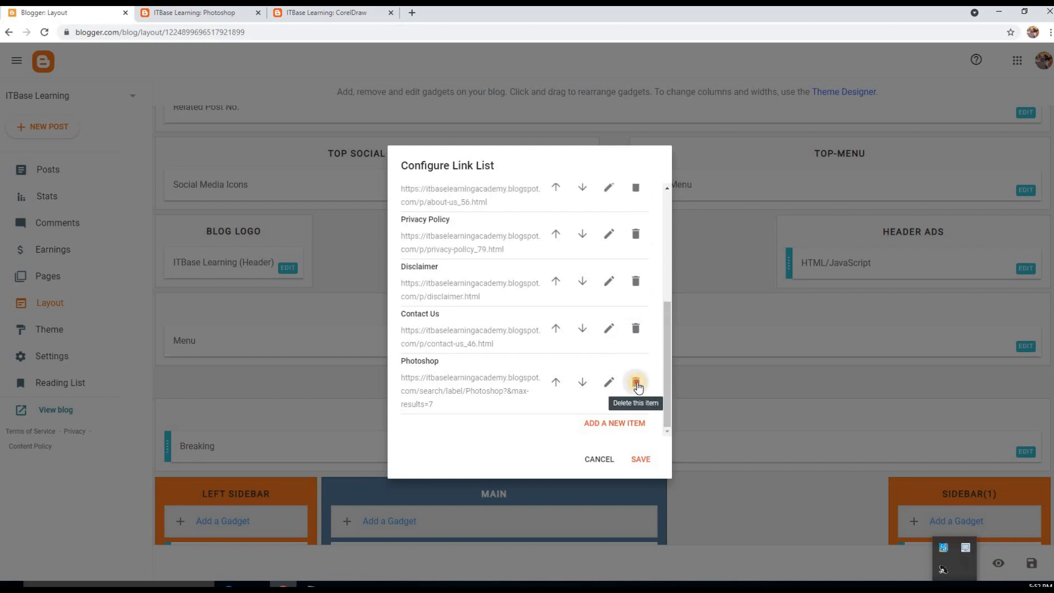
{"action": "left_click", "coordinate": [635, 383]}
{"action": "left_click", "coordinate": [630, 423]}
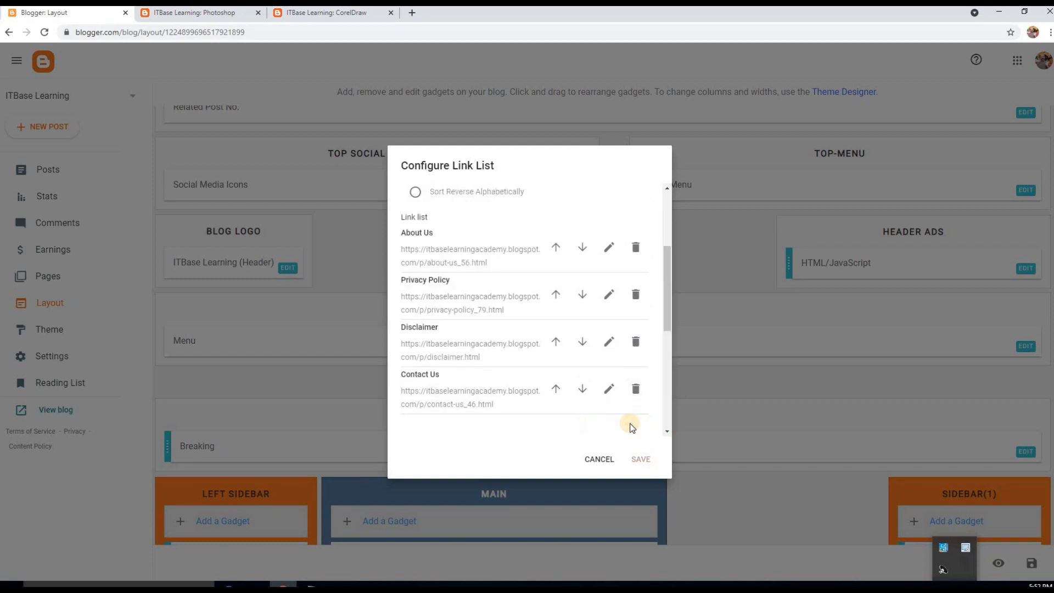
{"action": "left_click_drag", "start_coordinate": [669, 295], "coordinate": [669, 358]}
{"action": "left_click", "coordinate": [449, 253]}
{"action": "type", "text": "Graphics Designing"}
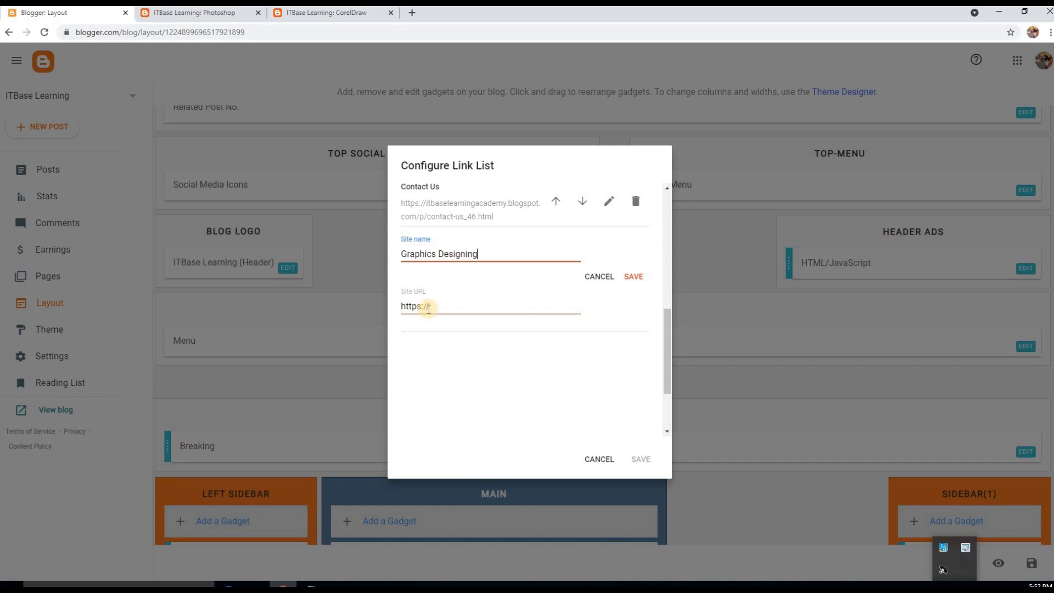
{"action": "left_click", "coordinate": [634, 278]}
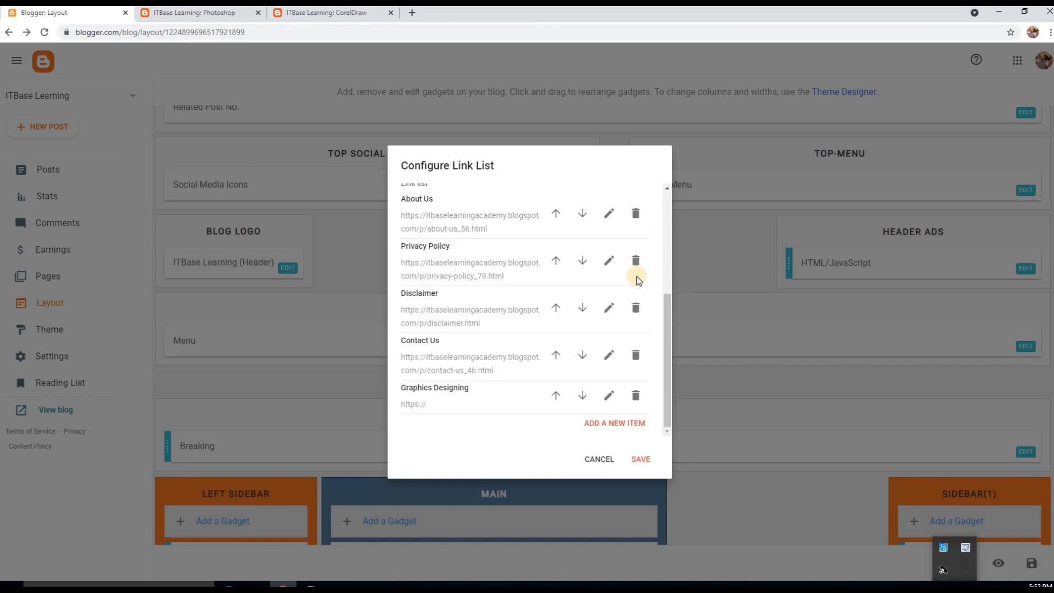
{"action": "left_click", "coordinate": [628, 424]}
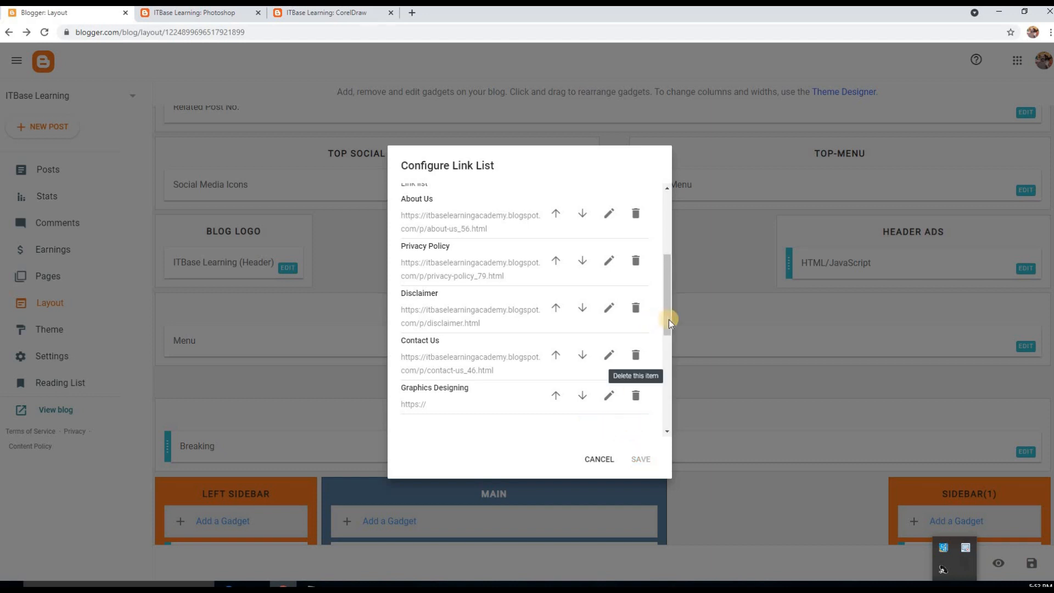
{"action": "left_click", "coordinate": [666, 374]}
{"action": "left_click_drag", "start_coordinate": [663, 376], "coordinate": [664, 339]}
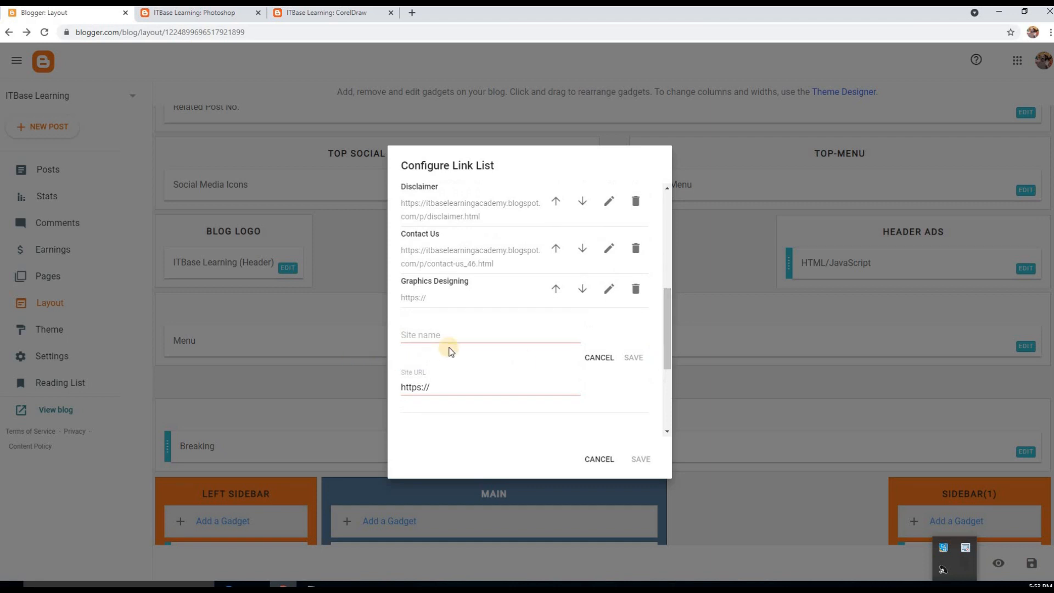
{"action": "left_click", "coordinate": [434, 335]}
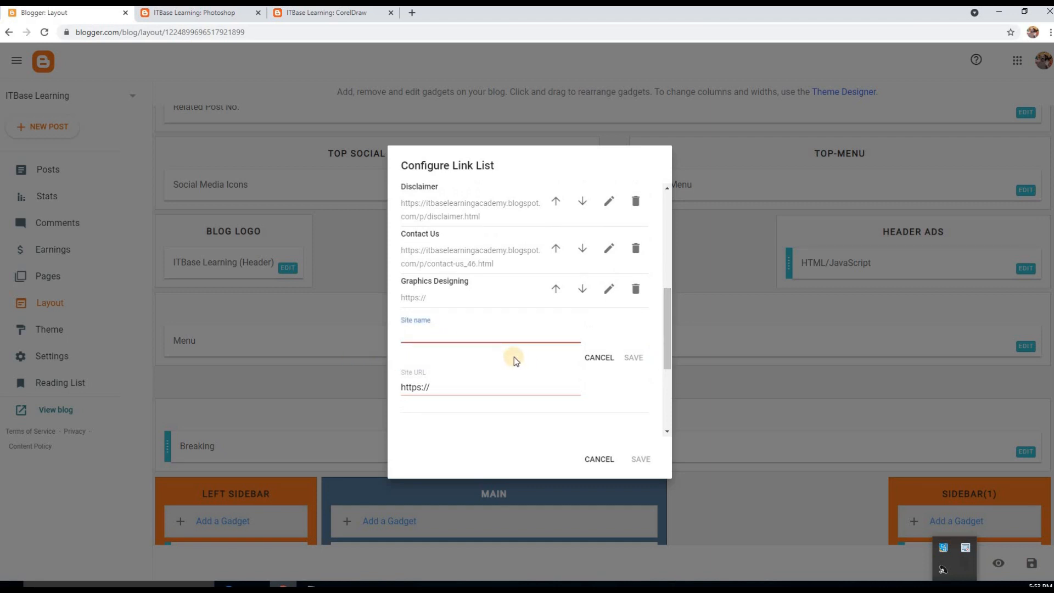
{"action": "type", "text": "_Photoshop"}
{"action": "left_click_drag", "start_coordinate": [431, 388], "coordinate": [403, 387]}
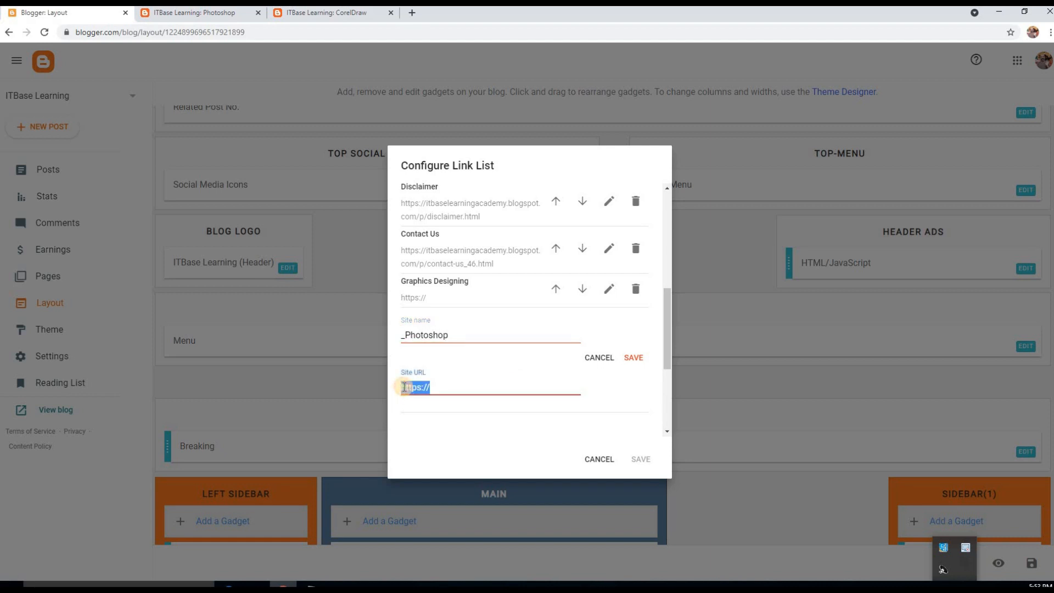
{"action": "key", "text": "BackSpace"}
- Copy the Photoshop label page's address into the _Photoshop item's site URL and save the item
{"action": "left_click", "coordinate": [195, 12]}
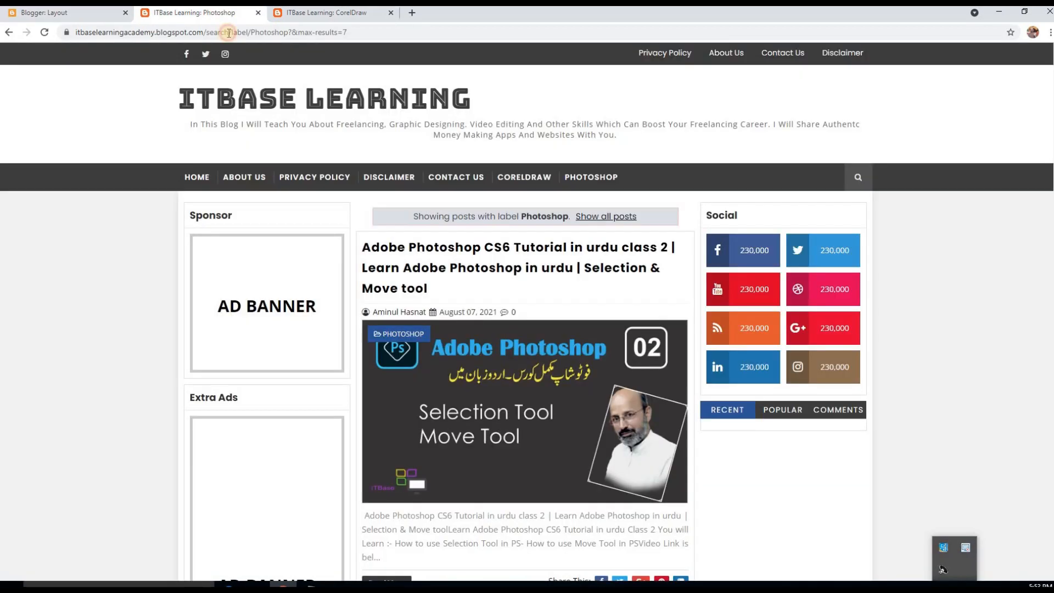
{"action": "left_click", "coordinate": [228, 33]}
{"action": "right_click", "coordinate": [228, 32]}
{"action": "left_click", "coordinate": [258, 74]}
{"action": "left_click", "coordinate": [82, 14]}
{"action": "right_click", "coordinate": [404, 385]}
{"action": "left_click", "coordinate": [435, 455]}
{"action": "left_click", "coordinate": [632, 357]}
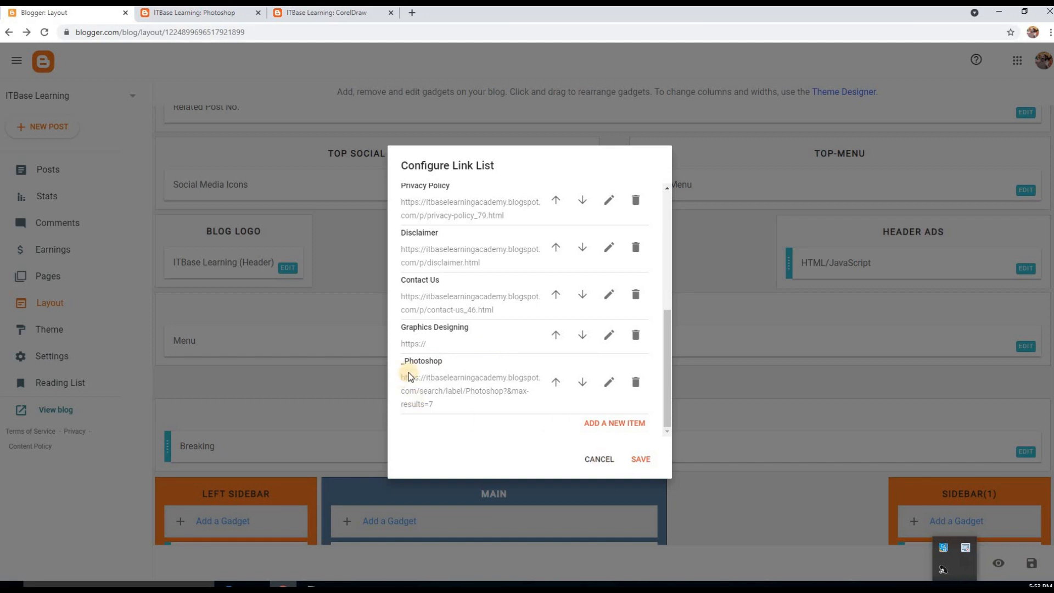
- Start another Menu link item and name it _CorelDraw
{"action": "left_click", "coordinate": [603, 423]}
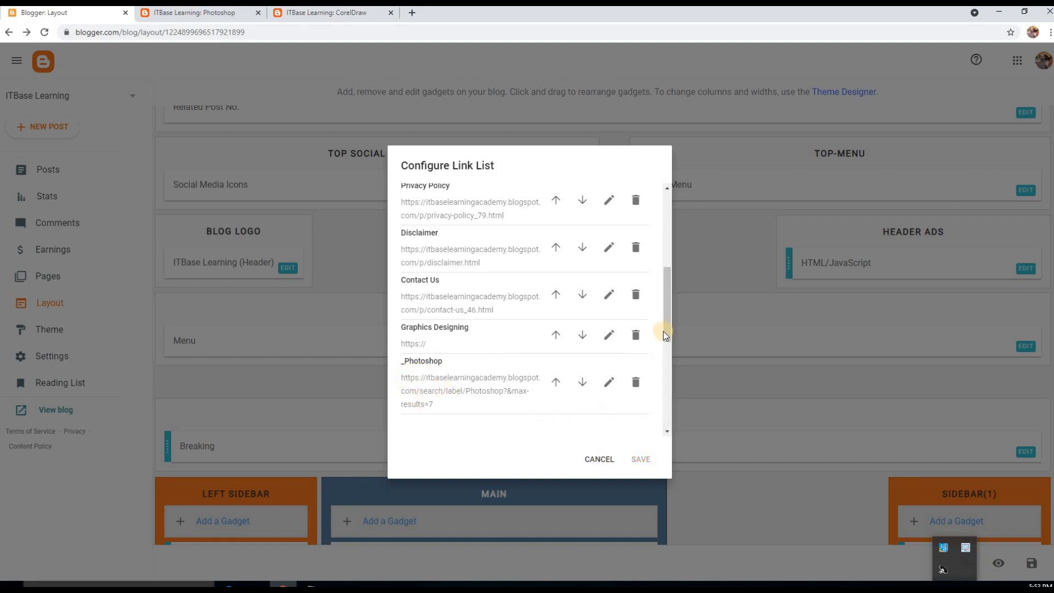
{"action": "left_click_drag", "start_coordinate": [665, 331], "coordinate": [669, 369]}
{"action": "left_click", "coordinate": [430, 299]}
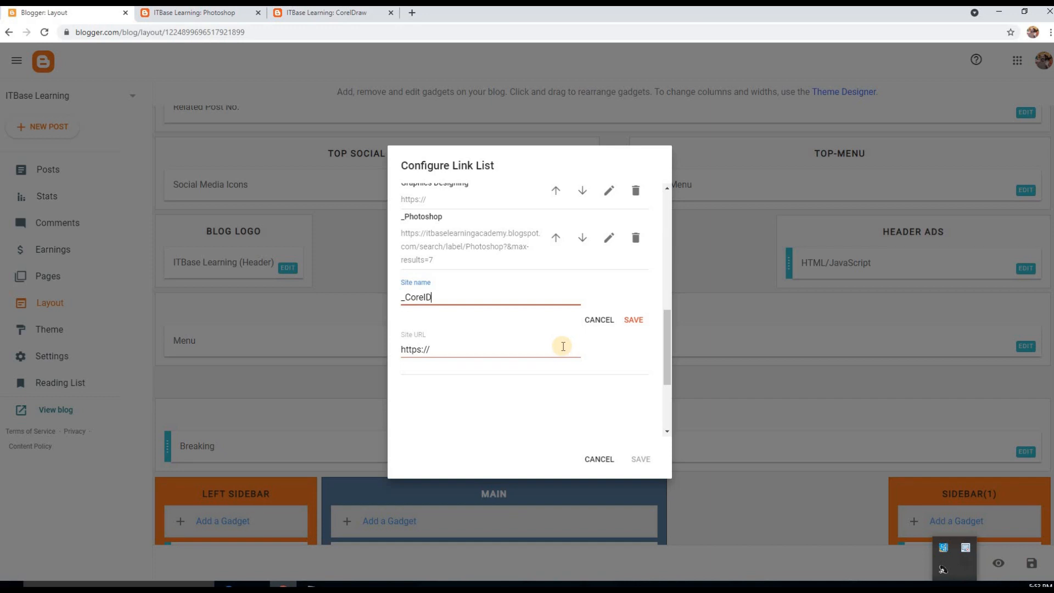
- Replace the _CorelDraw item's site URL with the CorelDraw label page's address, and save the item and the Menu link list
{"action": "left_click", "coordinate": [327, 12]}
{"action": "left_click", "coordinate": [312, 32]}
{"action": "right_click", "coordinate": [308, 34]}
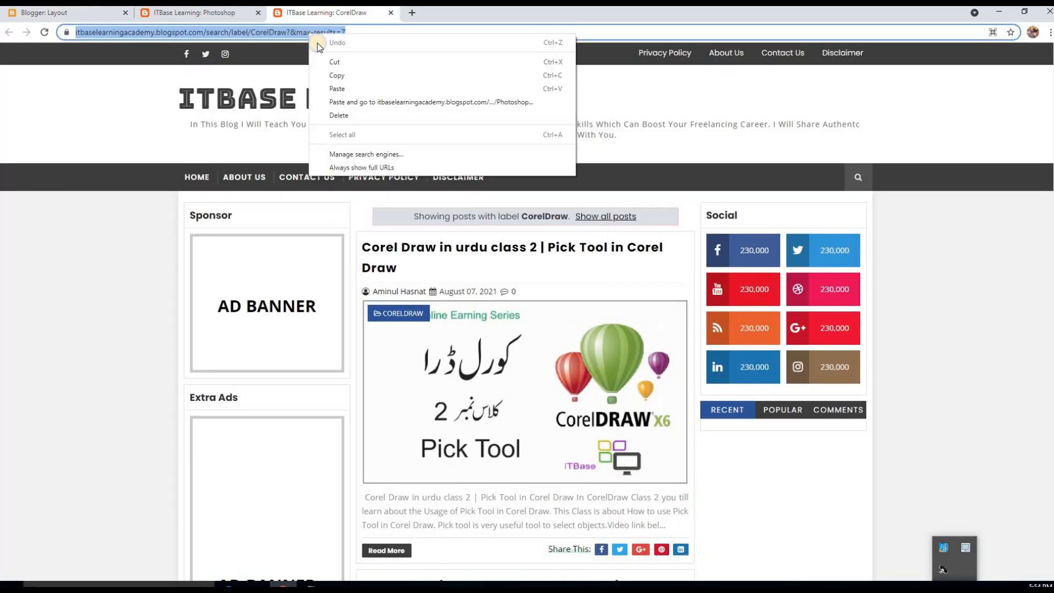
{"action": "left_click", "coordinate": [336, 76]}
{"action": "left_click", "coordinate": [82, 12]}
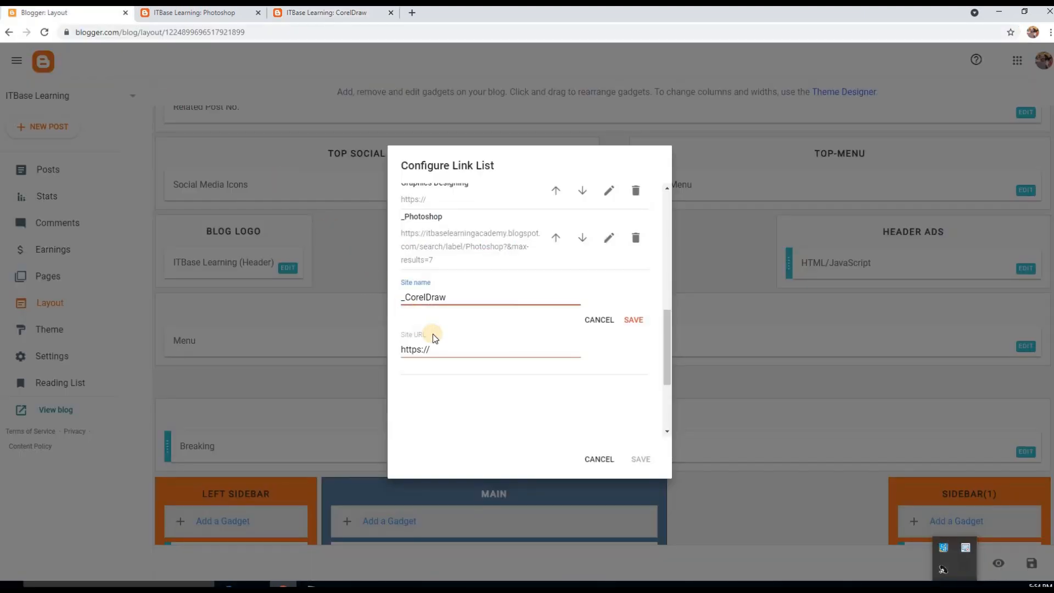
{"action": "left_click_drag", "start_coordinate": [432, 347], "coordinate": [399, 350]}
{"action": "right_click", "coordinate": [408, 350]}
{"action": "left_click", "coordinate": [430, 386]}
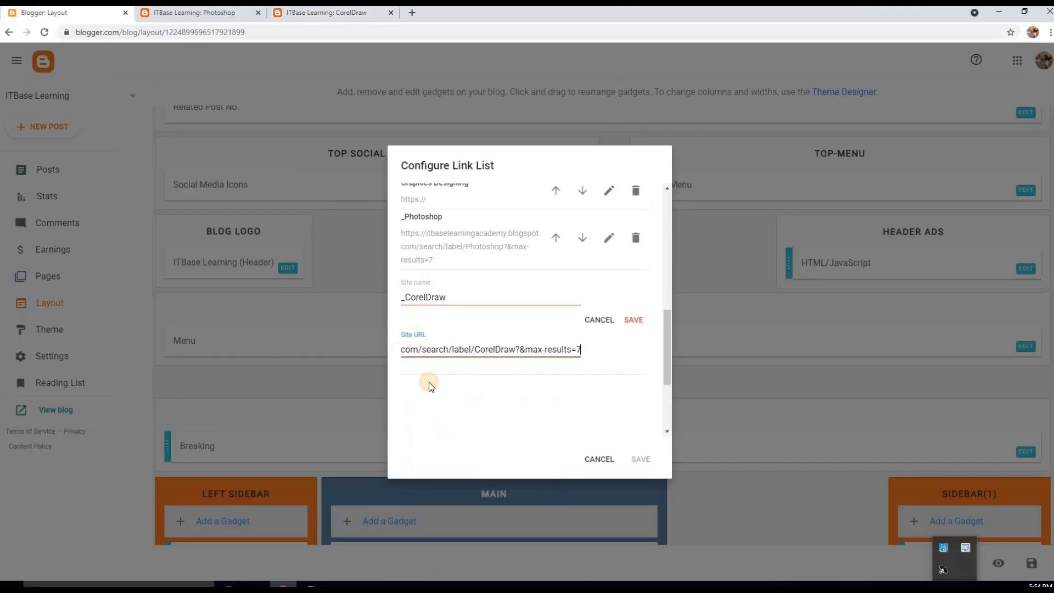
{"action": "left_click", "coordinate": [632, 320]}
{"action": "left_click", "coordinate": [638, 458]}
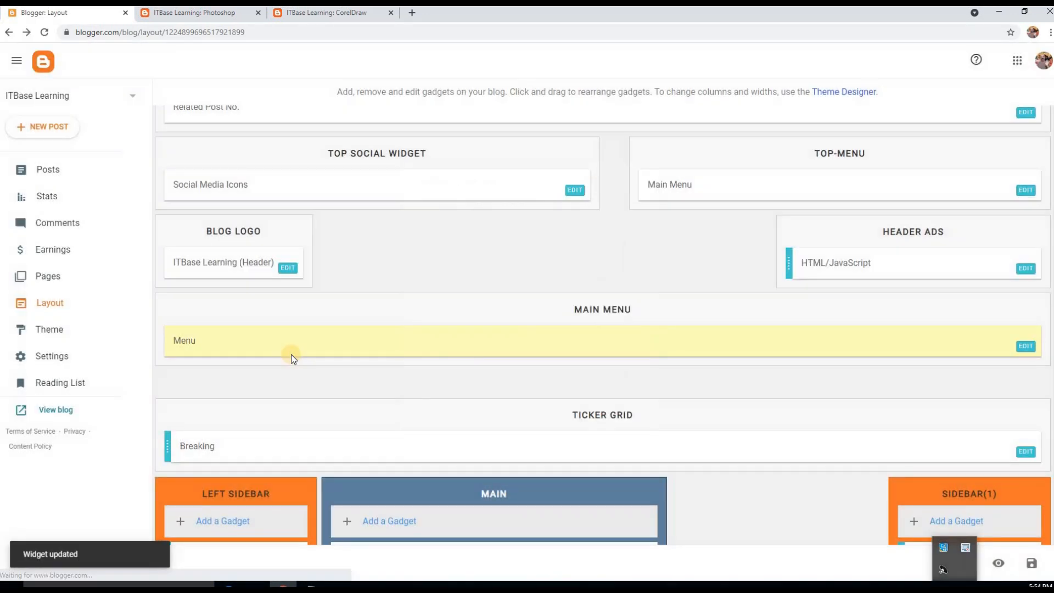
- Reload the blog, close the extra CorelDraw page, and check the posts opened by CorelDraw under Graphics Designing
{"action": "left_click", "coordinate": [195, 12]}
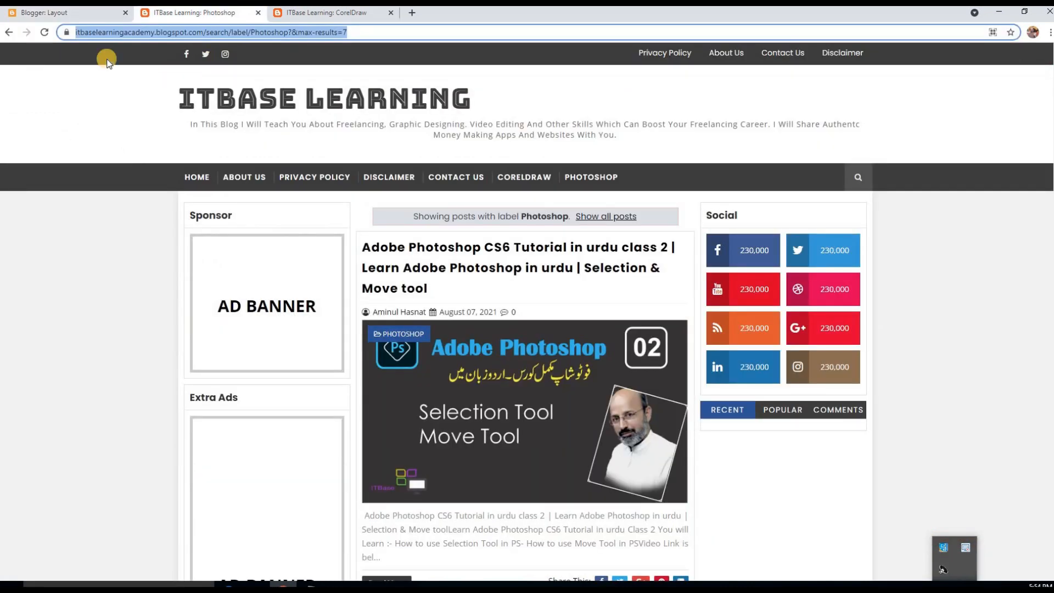
{"action": "left_click", "coordinate": [42, 32]}
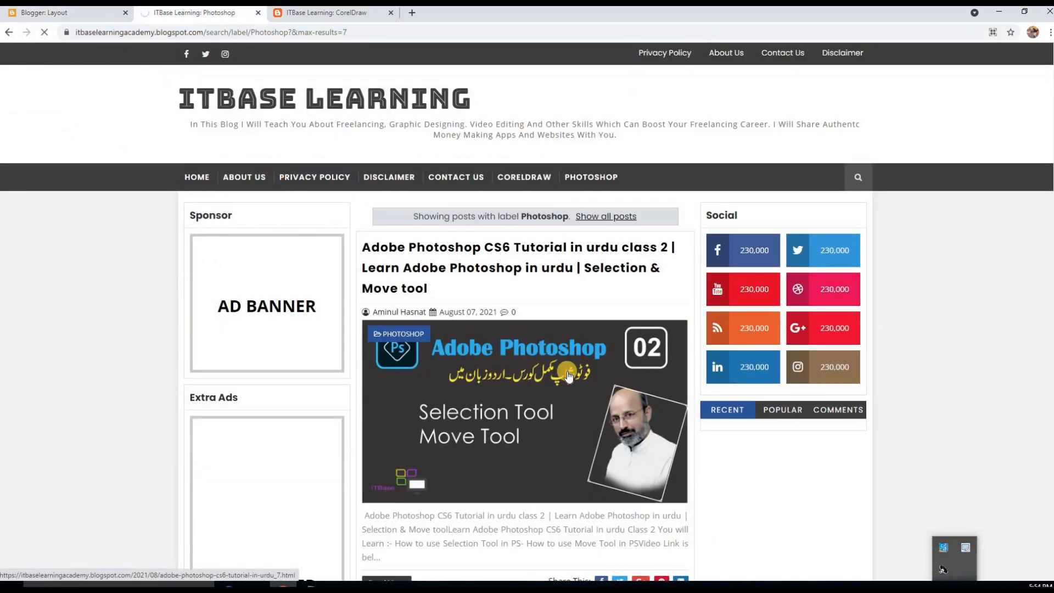
{"action": "left_click", "coordinate": [391, 14]}
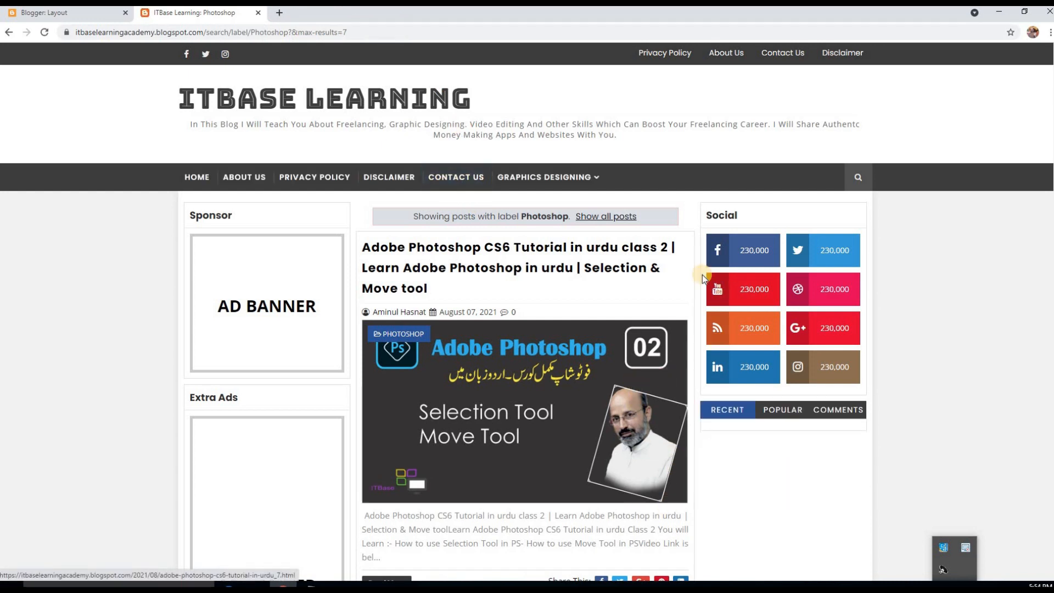
{"action": "mouse_move", "coordinate": [553, 184]}
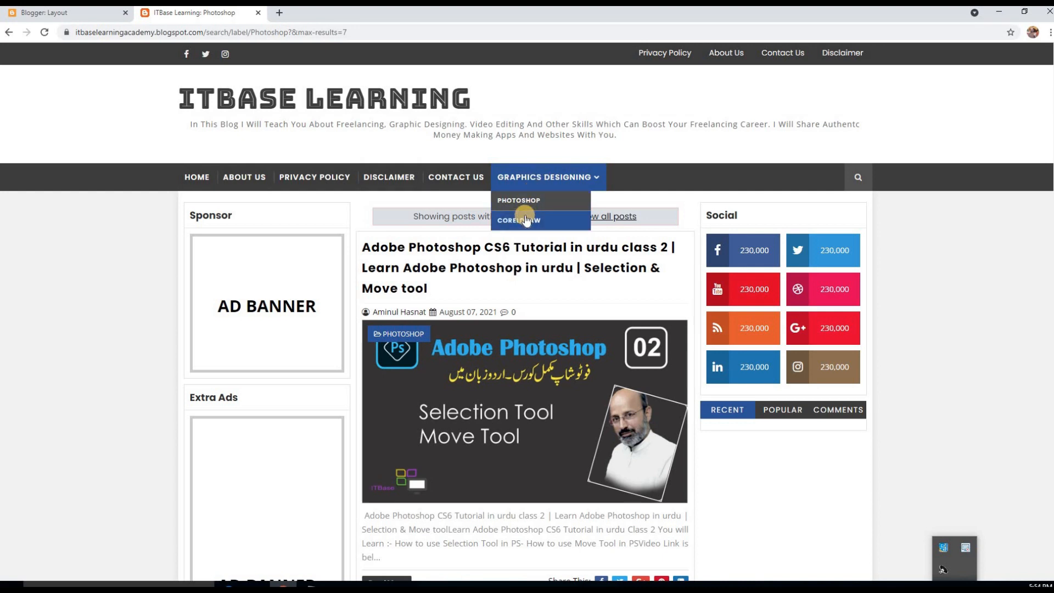
{"action": "left_click", "coordinate": [529, 226]}
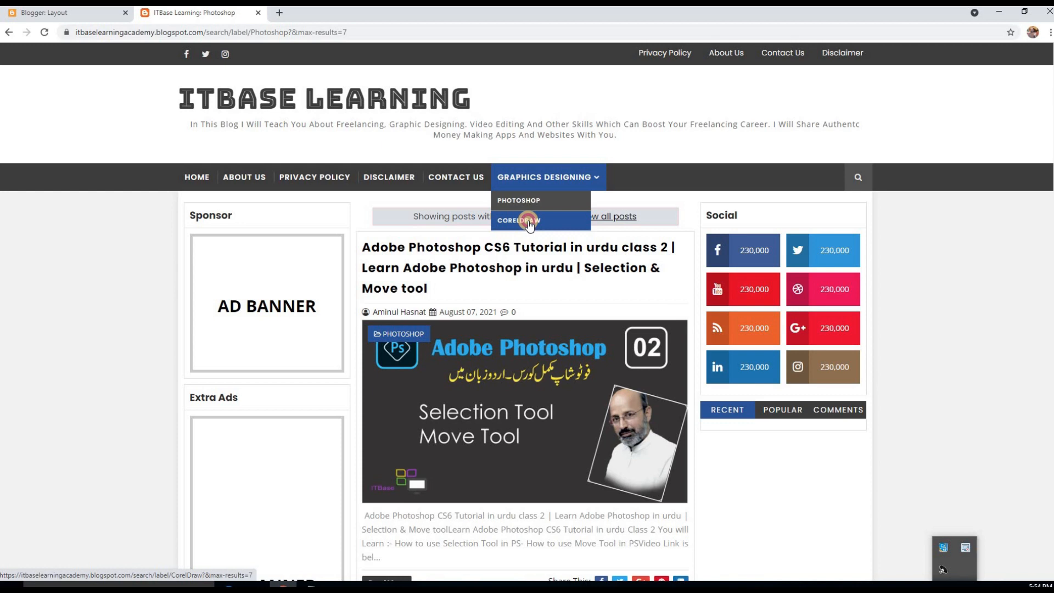
{"action": "scroll", "coordinate": [566, 394], "scroll_direction": "down", "scroll_amount": 5}
{"action": "scroll", "coordinate": [566, 394], "scroll_direction": "down", "scroll_amount": 4}
{"action": "scroll", "coordinate": [513, 404], "scroll_direction": "up", "scroll_amount": 8}
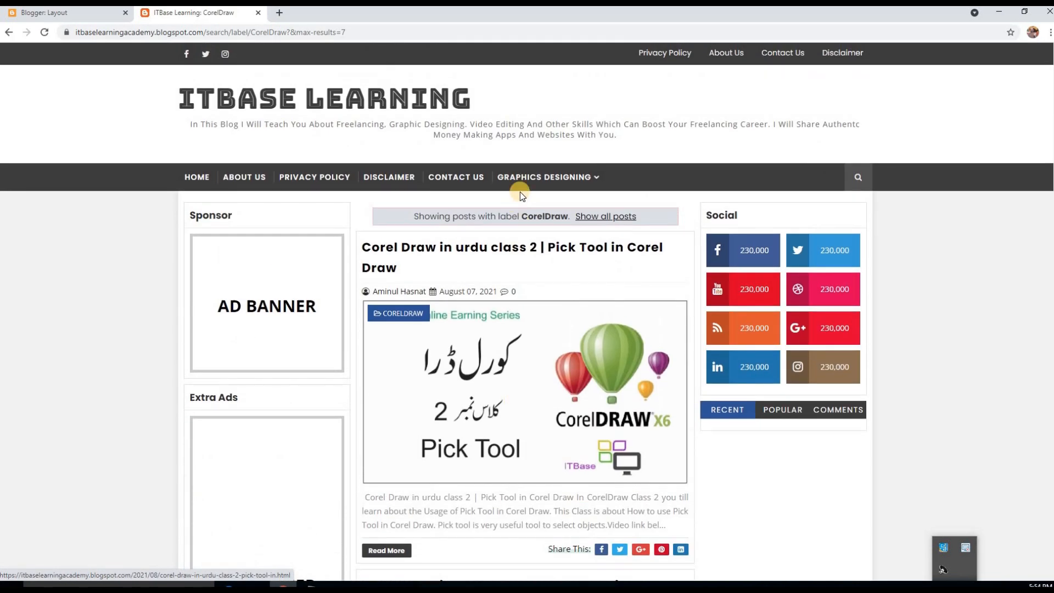
- Check the posts opened by Photoshop under Graphics Designing in the blog's main menu
{"action": "mouse_move", "coordinate": [540, 176]}
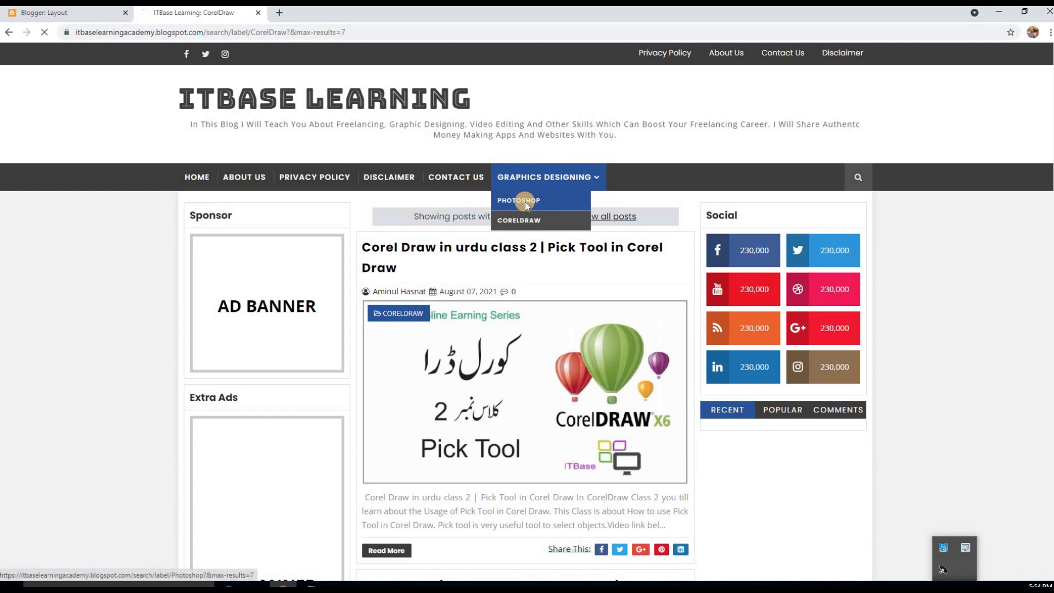
{"action": "left_click", "coordinate": [524, 202]}
{"action": "scroll", "coordinate": [524, 305], "scroll_direction": "down", "scroll_amount": 10}
{"action": "scroll", "coordinate": [528, 315], "scroll_direction": "up", "scroll_amount": 10}
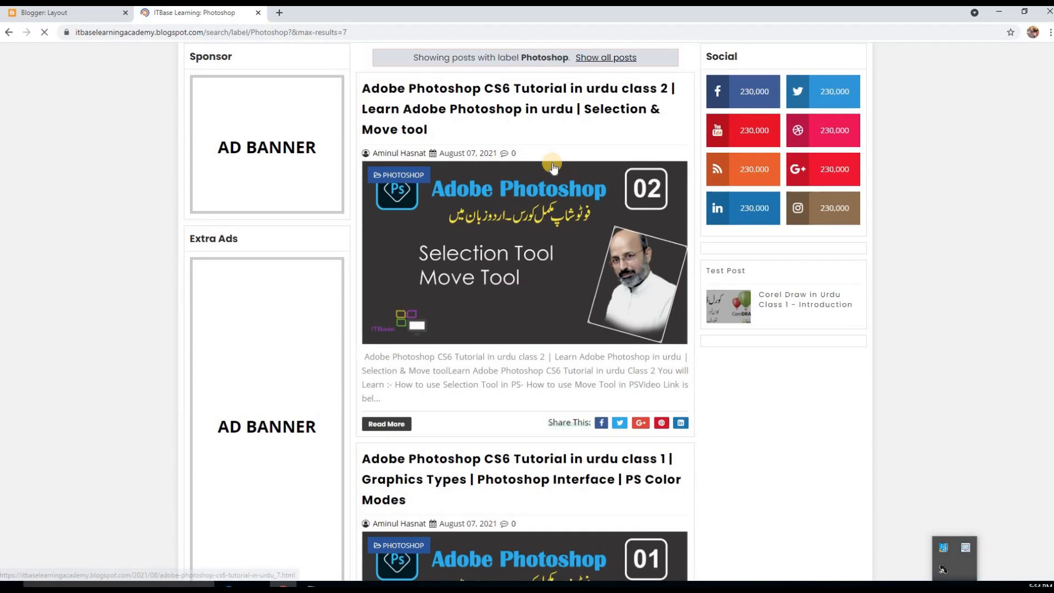
{"action": "scroll", "coordinate": [549, 176], "scroll_direction": "up", "scroll_amount": 3}
{"action": "mouse_move", "coordinate": [598, 178]}
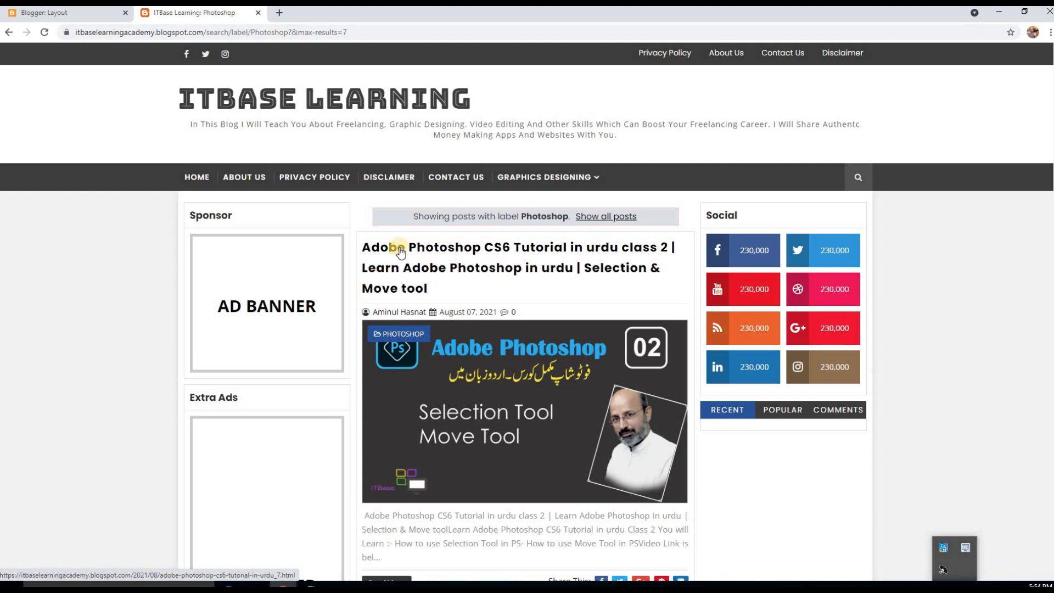
{"action": "mouse_move", "coordinate": [560, 180]}
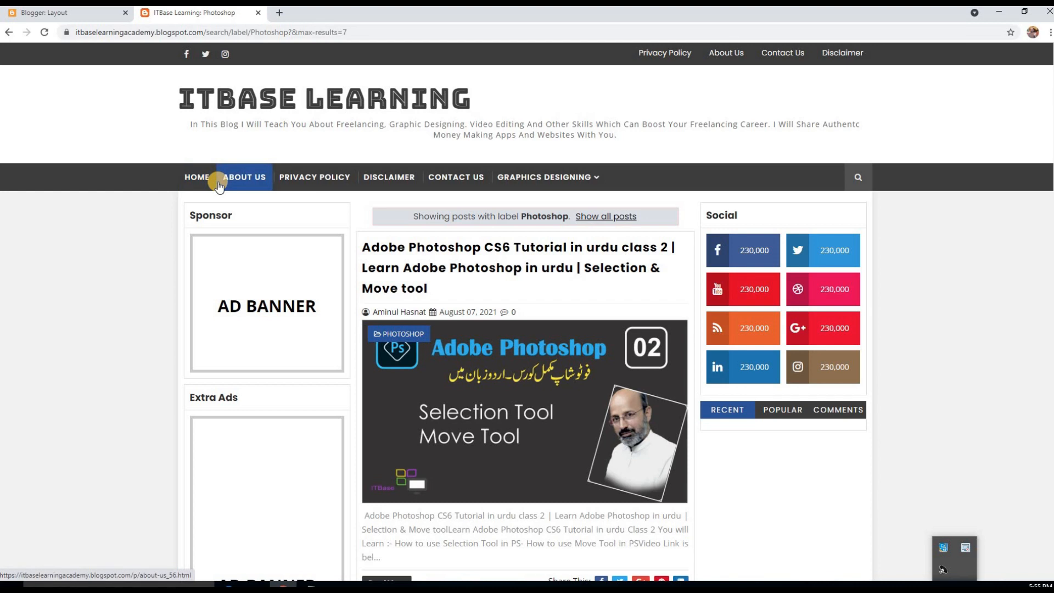
- Return to the Blogger layout and reopen the Main Menu's link list at its link items
{"action": "left_click", "coordinate": [35, 12]}
{"action": "scroll", "coordinate": [535, 421], "scroll_direction": "down", "scroll_amount": 2}
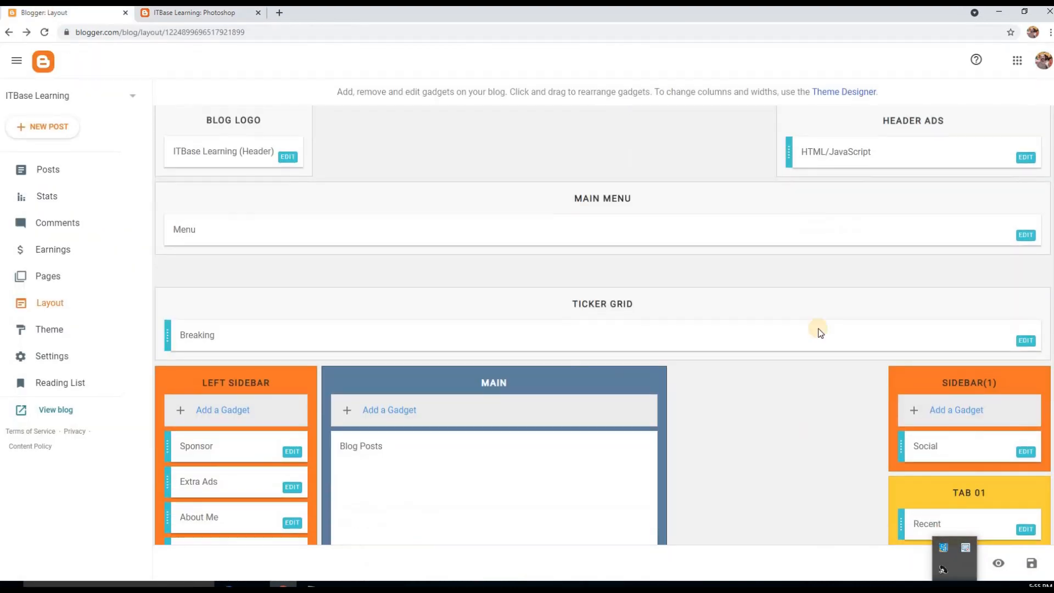
{"action": "left_click", "coordinate": [1024, 237]}
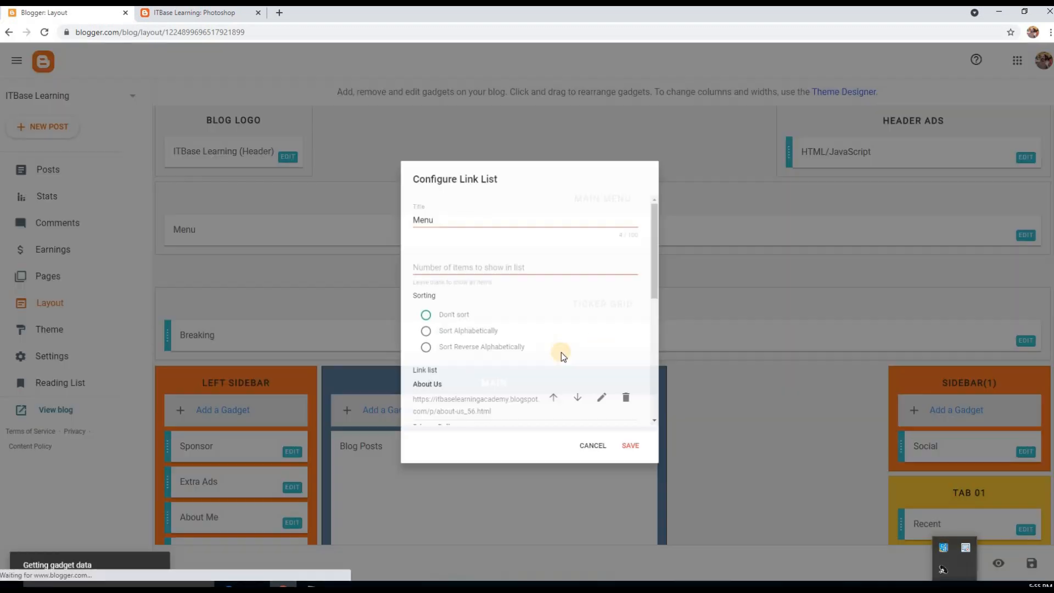
{"action": "scroll", "coordinate": [611, 331], "scroll_direction": "down", "scroll_amount": 5}
{"action": "scroll", "coordinate": [612, 340], "scroll_direction": "down", "scroll_amount": 1}
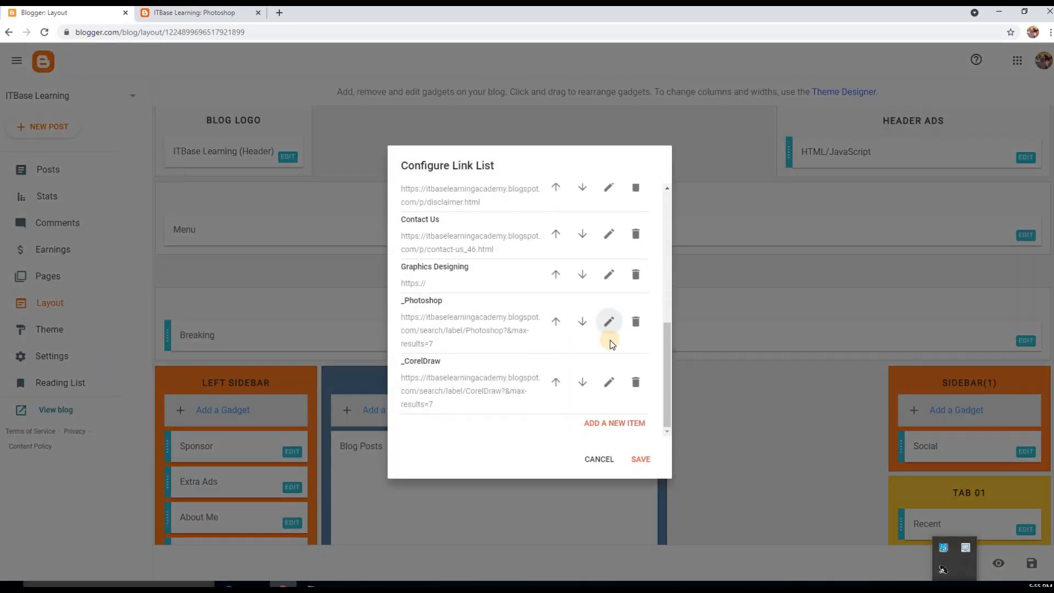
{"action": "scroll", "coordinate": [611, 337], "scroll_direction": "up", "scroll_amount": 4}
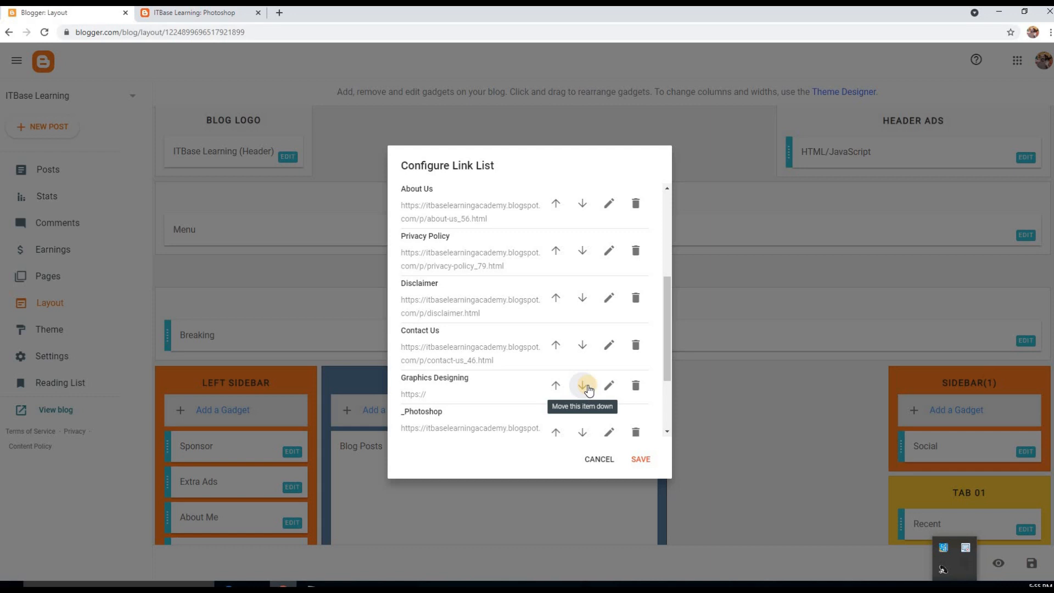
- Move the Graphics Designing item up to the first position in the link list, above About Us
{"action": "left_click", "coordinate": [556, 387]}
{"action": "scroll", "coordinate": [581, 370], "scroll_direction": "down", "scroll_amount": 5}
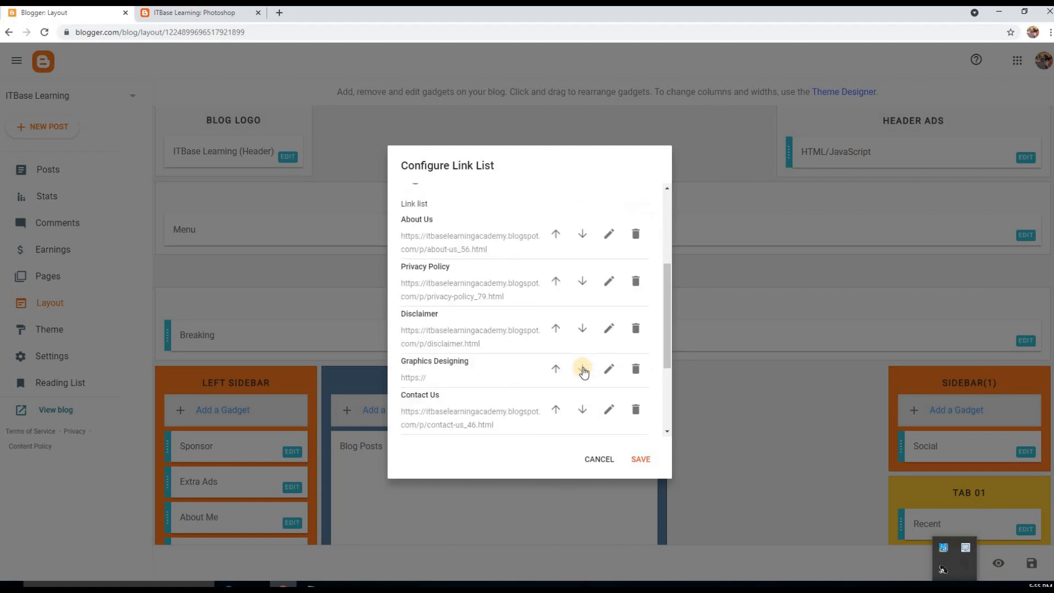
{"action": "left_click", "coordinate": [555, 313]}
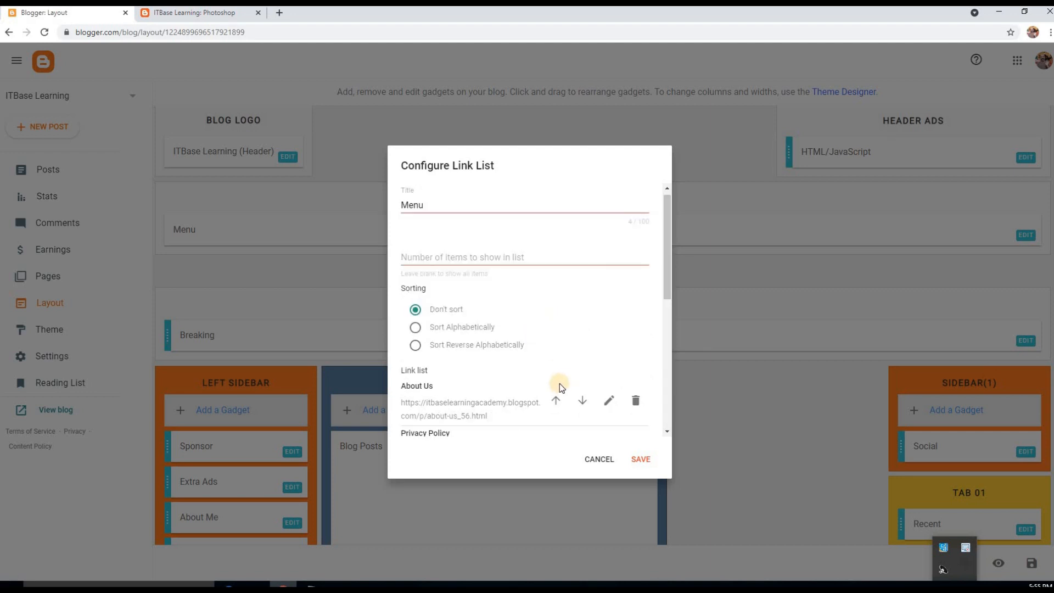
{"action": "scroll", "coordinate": [559, 383], "scroll_direction": "down", "scroll_amount": 5}
{"action": "scroll", "coordinate": [555, 297], "scroll_direction": "up", "scroll_amount": 2}
{"action": "left_click", "coordinate": [556, 319]}
{"action": "scroll", "coordinate": [555, 349], "scroll_direction": "down", "scroll_amount": 3}
{"action": "left_click", "coordinate": [555, 274]}
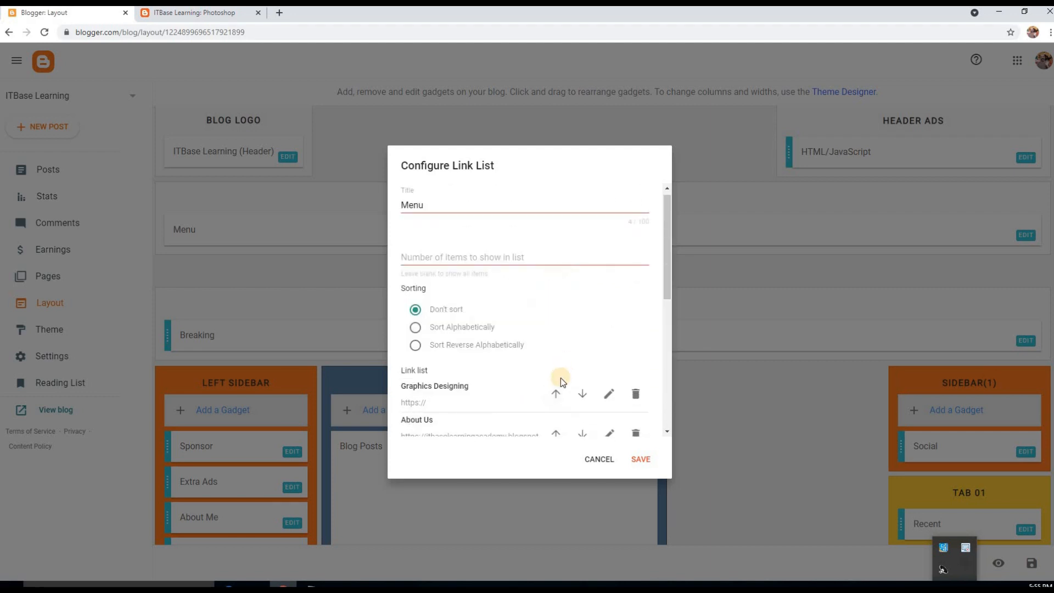
{"action": "scroll", "coordinate": [568, 354], "scroll_direction": "down", "scroll_amount": 3}
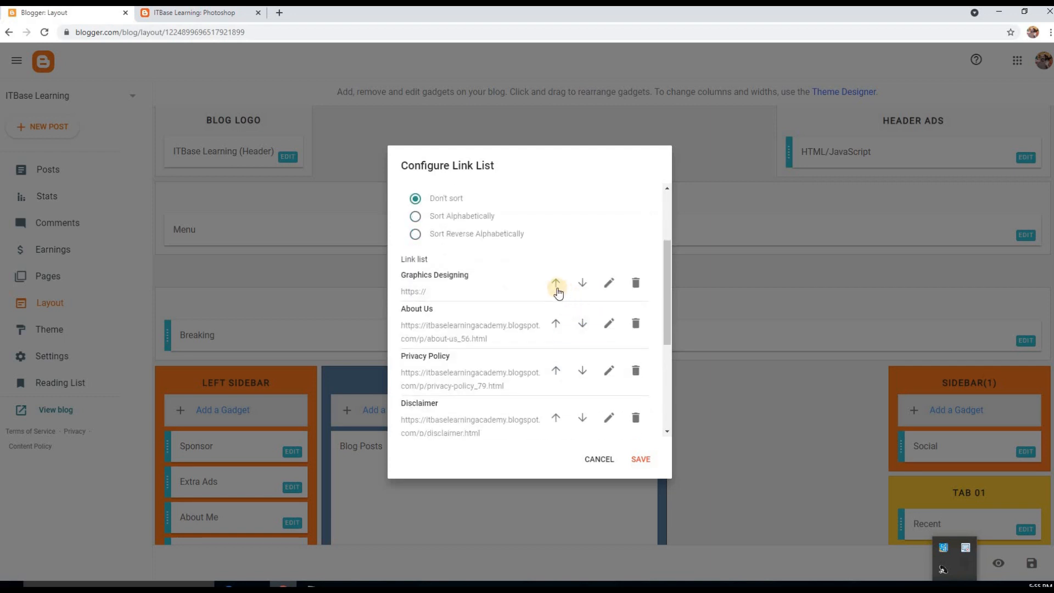
- Move the _Photoshop and _CorelDraw items up one place each, above Contact Us
{"action": "scroll", "coordinate": [558, 296], "scroll_direction": "down", "scroll_amount": 3}
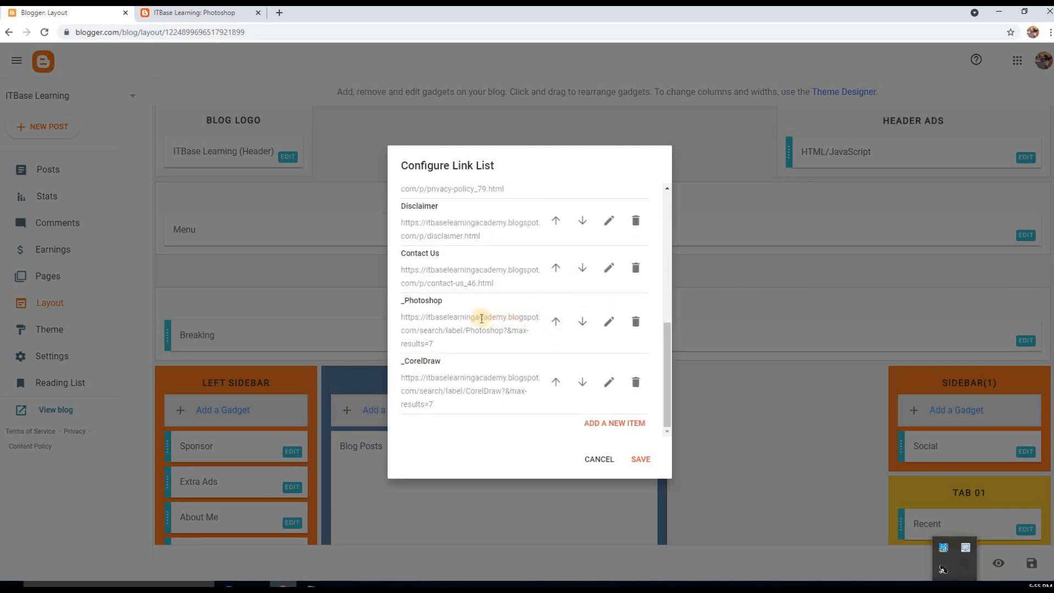
{"action": "left_click", "coordinate": [556, 323]}
{"action": "scroll", "coordinate": [556, 351], "scroll_direction": "down", "scroll_amount": 5}
{"action": "left_click", "coordinate": [555, 380]}
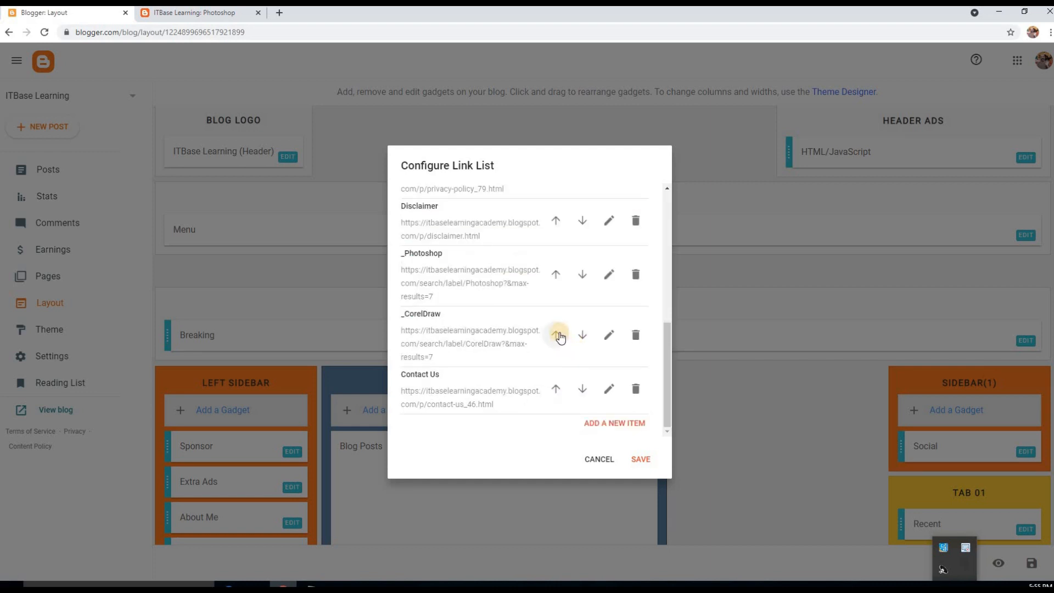
- Move _Photoshop and _CorelDraw further up so they sit directly below Graphics Designing, in that order
{"action": "left_click", "coordinate": [556, 276]}
{"action": "left_click", "coordinate": [558, 334]}
{"action": "left_click", "coordinate": [555, 228]}
{"action": "scroll", "coordinate": [558, 351], "scroll_direction": "down", "scroll_amount": 5}
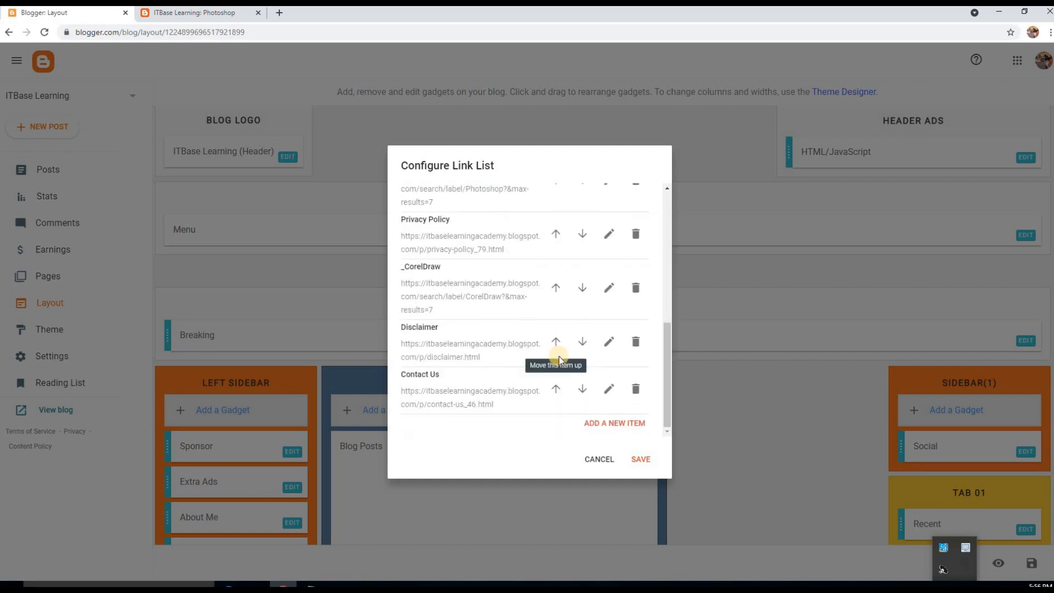
{"action": "left_click", "coordinate": [557, 292]}
{"action": "scroll", "coordinate": [563, 325], "scroll_direction": "down", "scroll_amount": 4}
{"action": "scroll", "coordinate": [560, 326], "scroll_direction": "up", "scroll_amount": 1}
{"action": "left_click", "coordinate": [557, 324]}
{"action": "scroll", "coordinate": [557, 325], "scroll_direction": "down", "scroll_amount": 5}
{"action": "scroll", "coordinate": [559, 318], "scroll_direction": "up", "scroll_amount": 1}
{"action": "left_click", "coordinate": [560, 296]}
{"action": "scroll", "coordinate": [557, 327], "scroll_direction": "down", "scroll_amount": 1}
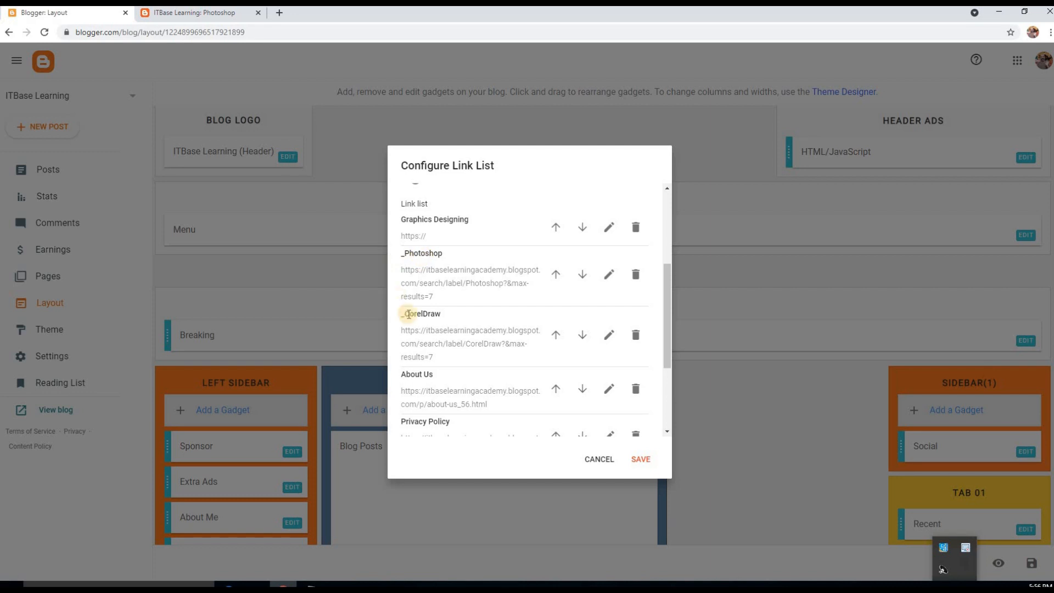
- Review the new order of the Menu links and save the link list
{"action": "scroll", "coordinate": [439, 323], "scroll_direction": "down", "scroll_amount": 1}
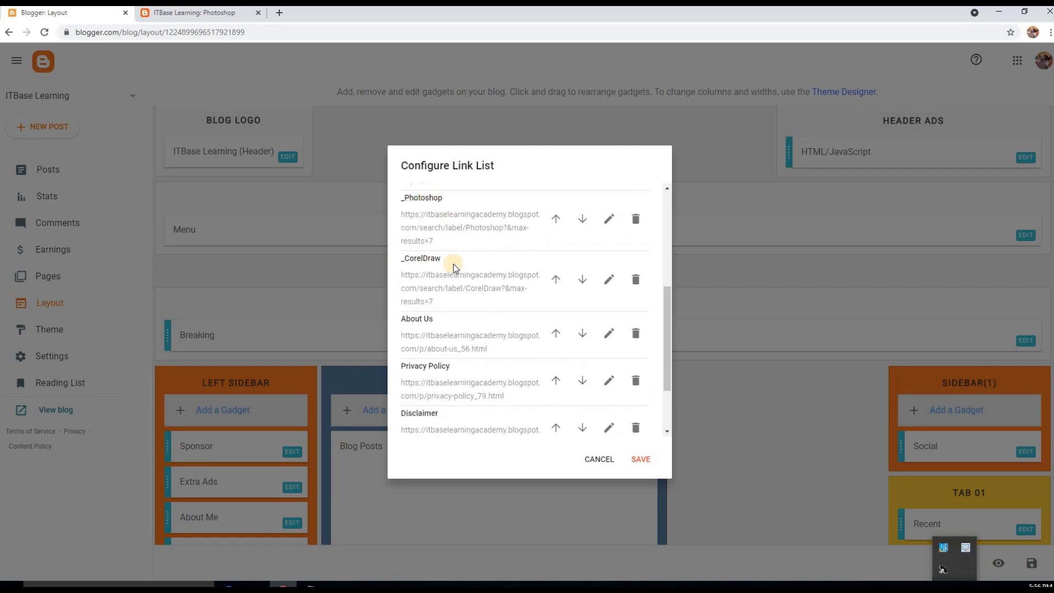
{"action": "scroll", "coordinate": [428, 307], "scroll_direction": "down", "scroll_amount": 2}
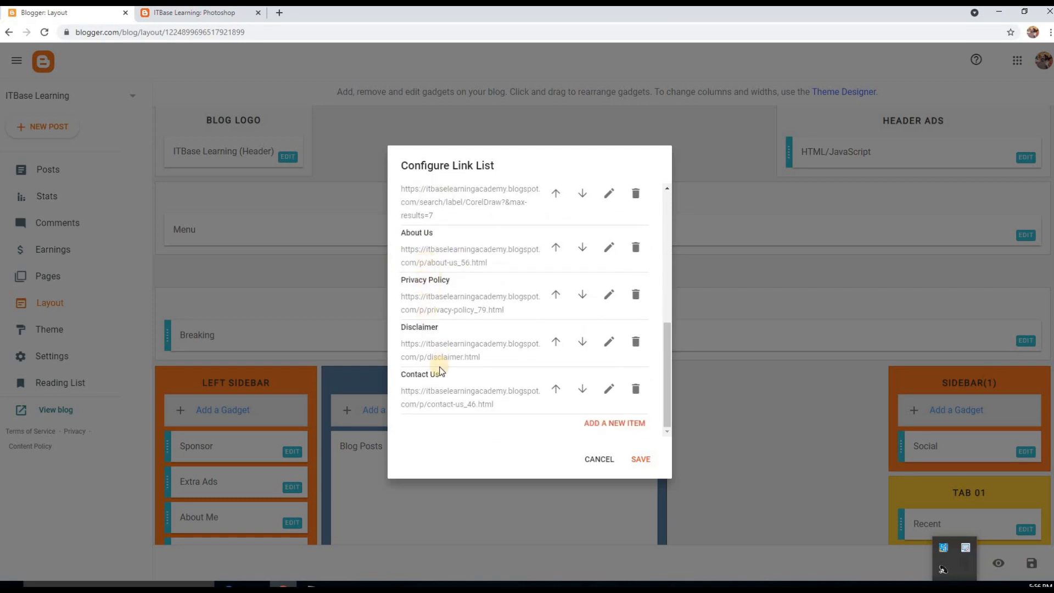
{"action": "left_click", "coordinate": [639, 459]}
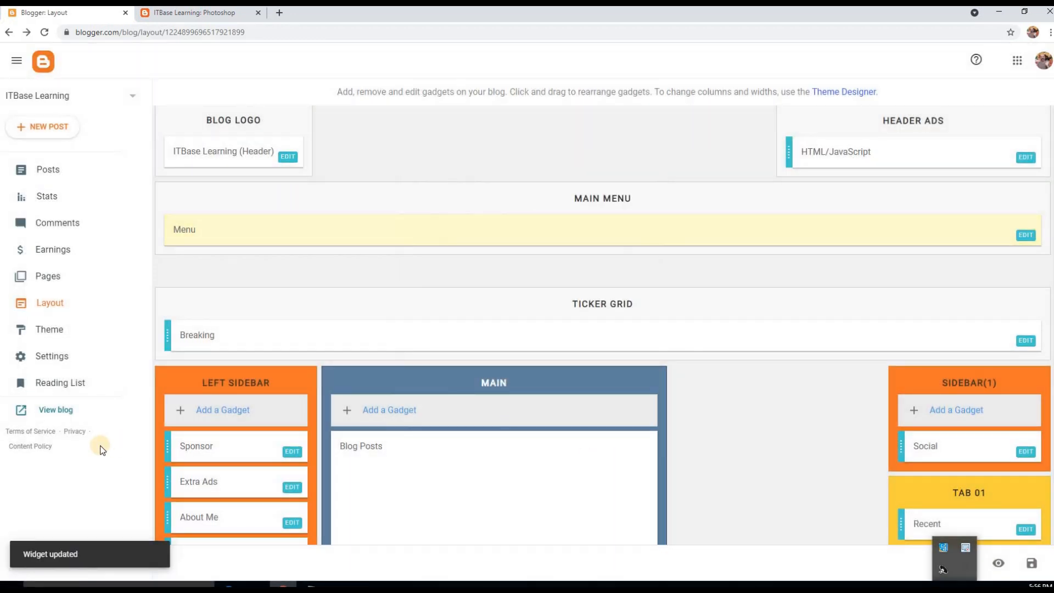
- Close the old blog page, view the blog afresh, and check the Graphics Designing submenu in the main menu
{"action": "left_click", "coordinate": [257, 13]}
{"action": "left_click", "coordinate": [63, 412]}
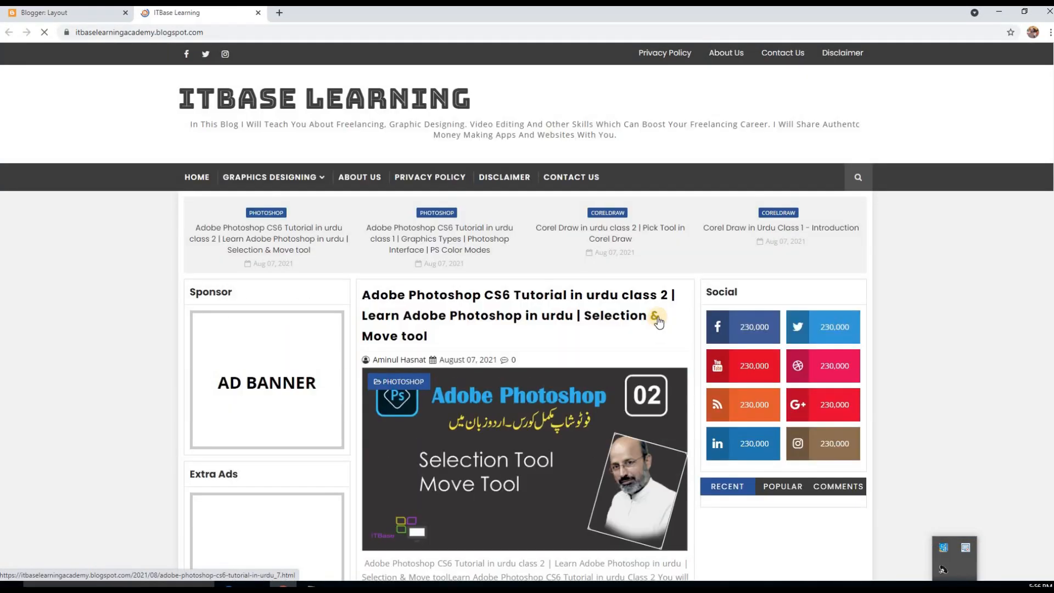
{"action": "mouse_move", "coordinate": [269, 181]}
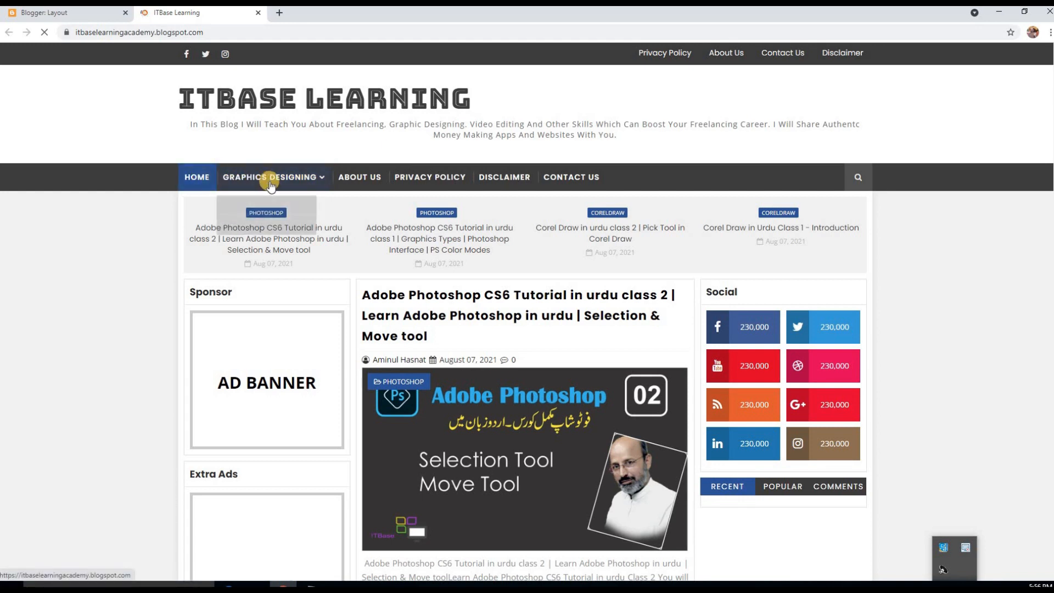